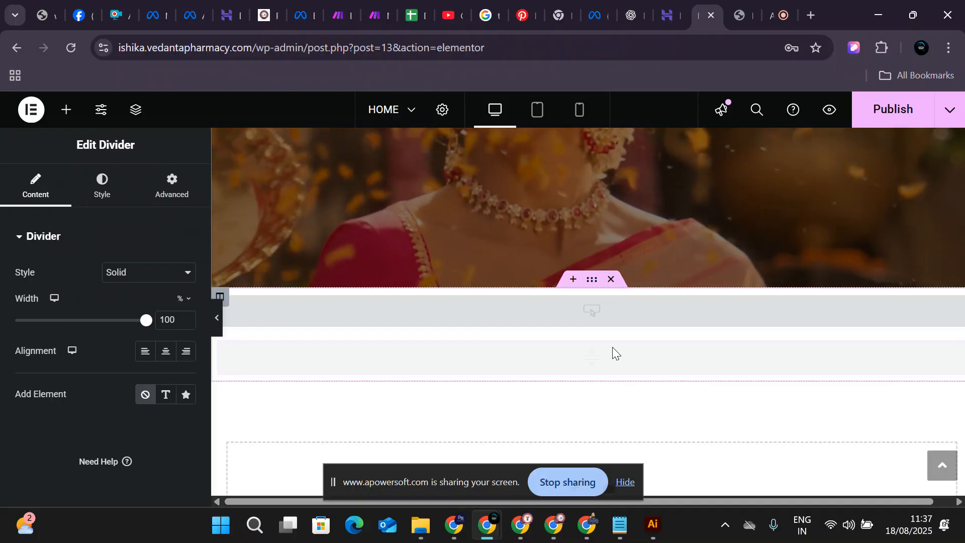
Replace the section below the video banner with a new single-column section containing a Divider widget.
click(611, 282)
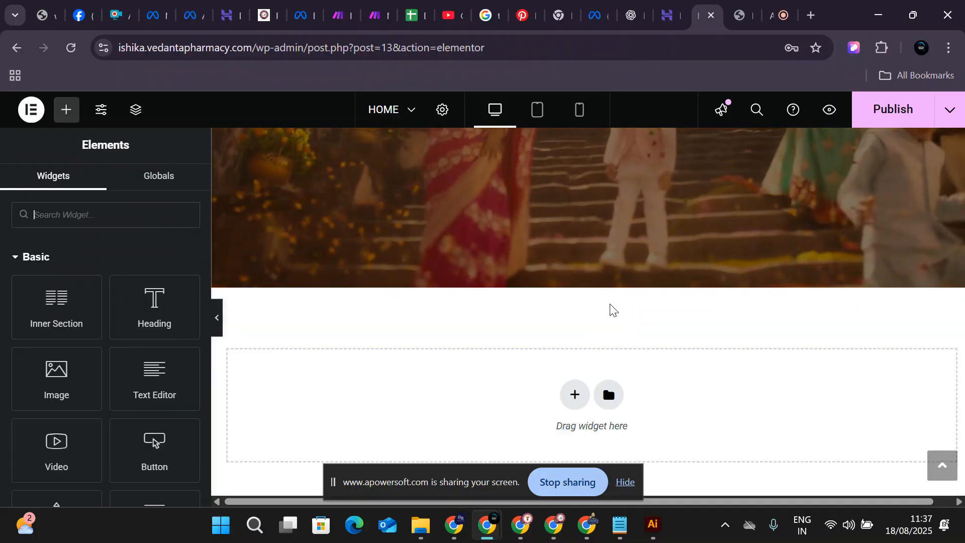
click(573, 394)
click(376, 426)
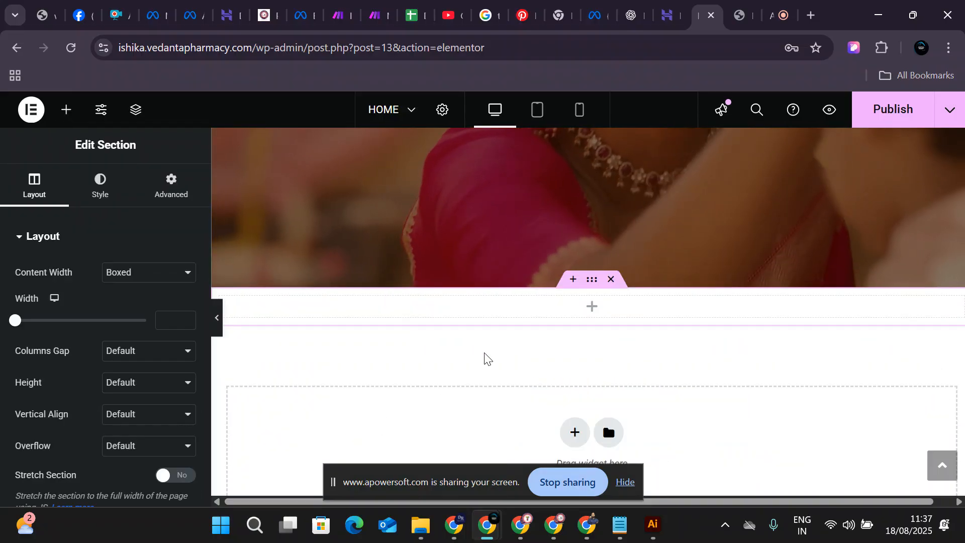
click(68, 115)
scroll(58, 300, down, 3)
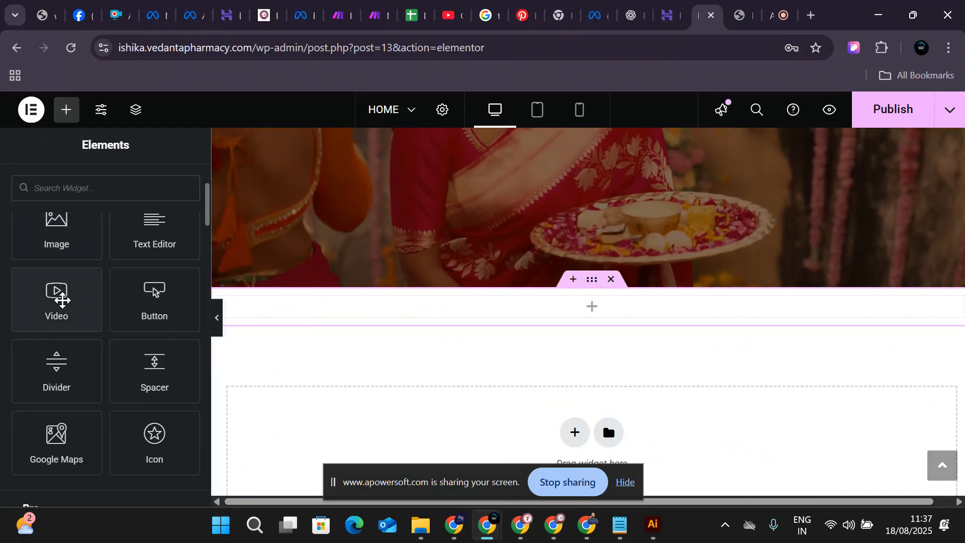
drag(69, 371, 485, 304)
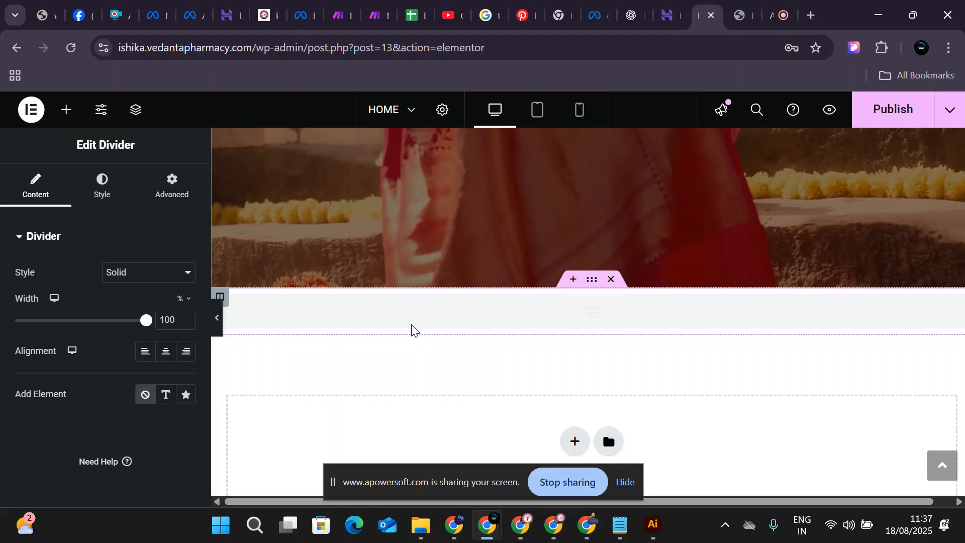
Add a Spacer widget directly below the divider in the new section.
click(66, 109)
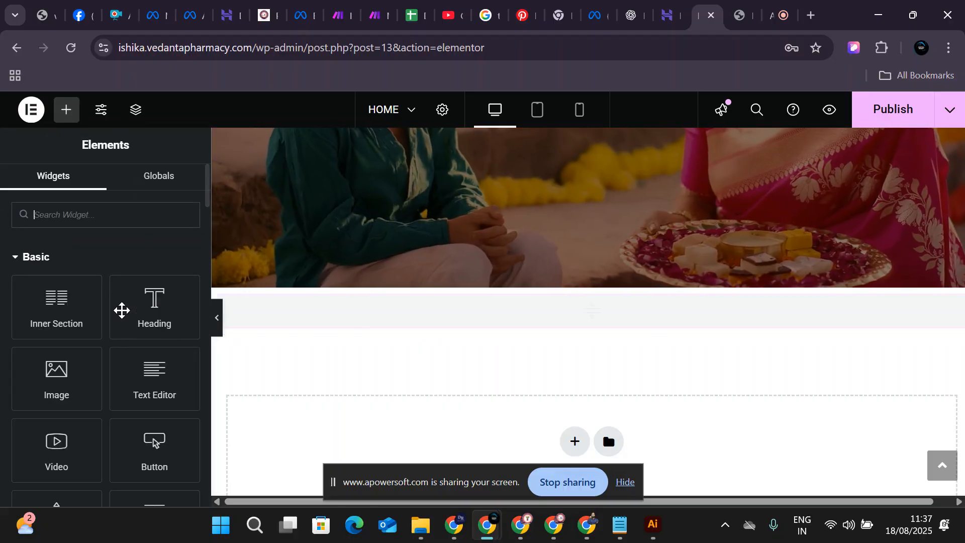
scroll(113, 281, down, 3)
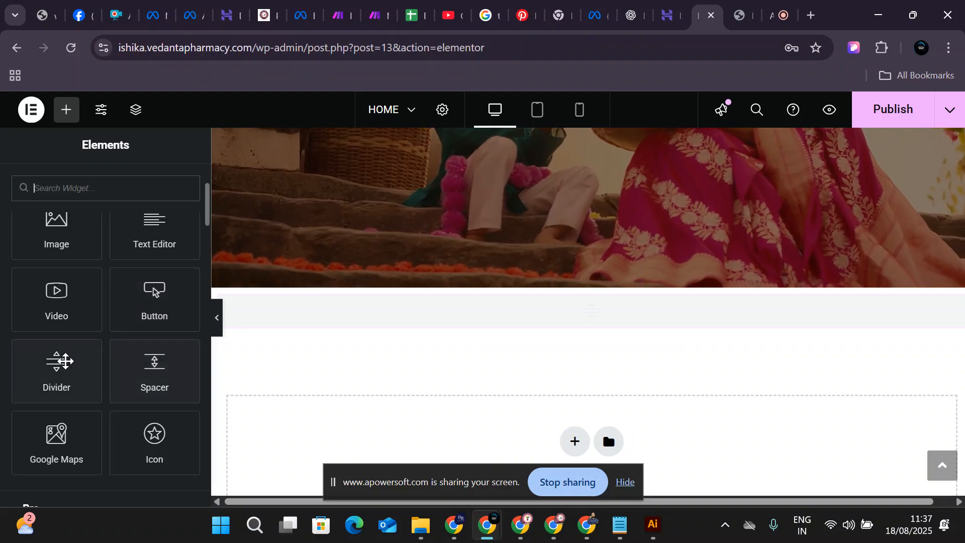
drag(151, 366, 448, 315)
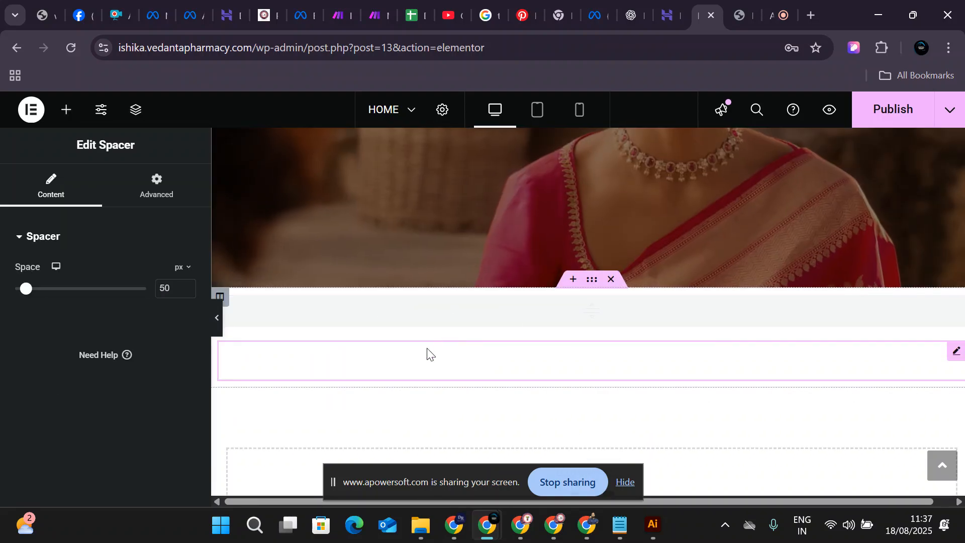
Add a second Divider widget between the first divider and the spacer, keeping its width at 100%.
click(64, 120)
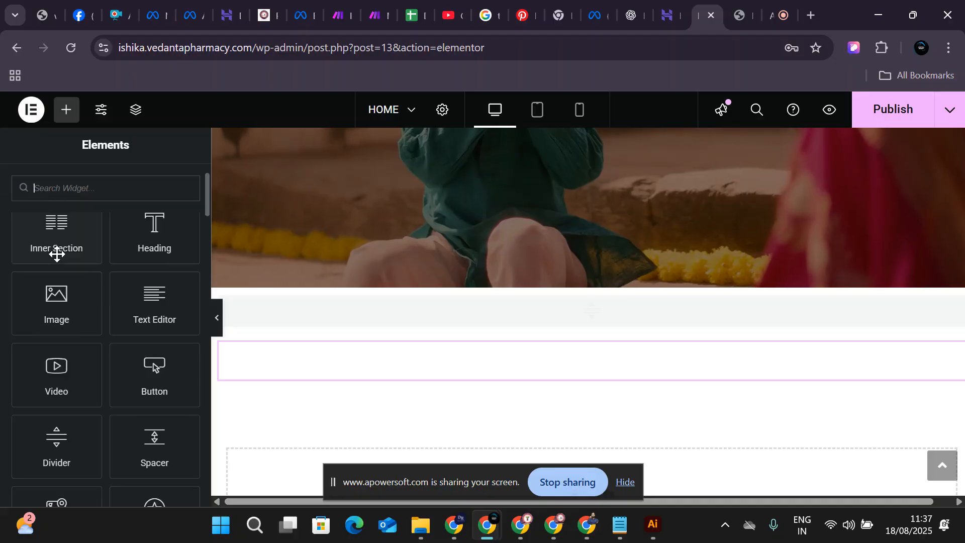
scroll(75, 407, down, 2)
drag(57, 370, 345, 359)
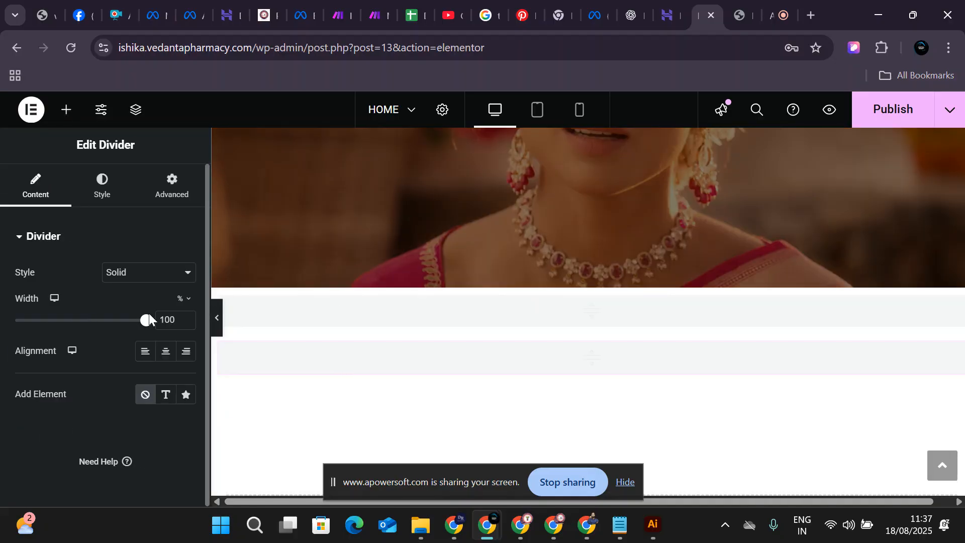
drag(146, 320, 199, 328)
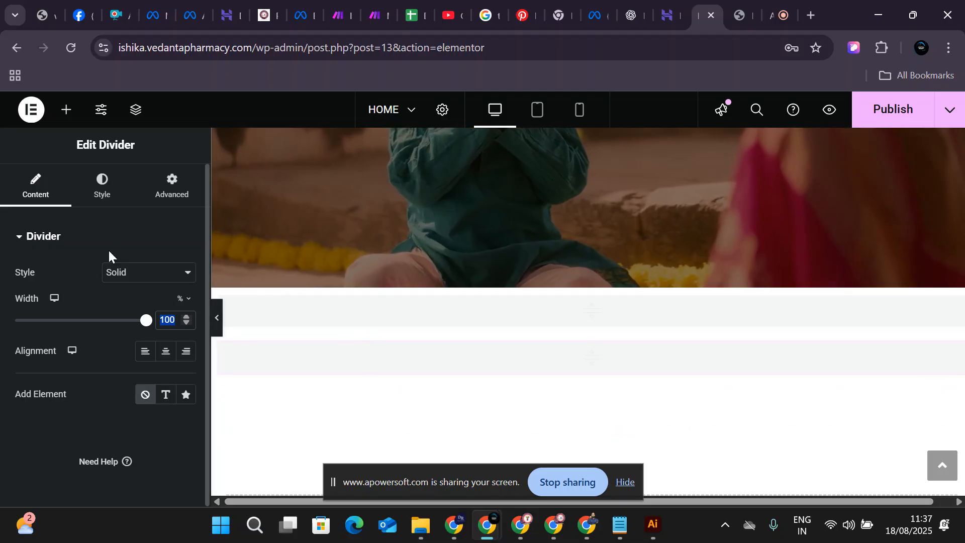
Browse the widget list from the Basic widgets down through the Pro category.
click(66, 109)
scroll(105, 323, down, 2)
scroll(105, 326, down, 15)
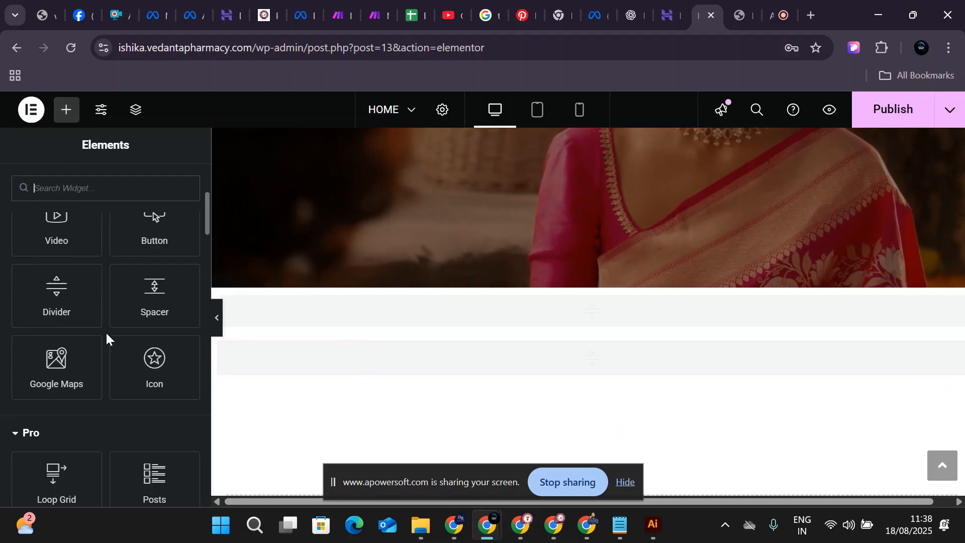
scroll(105, 331, up, 8)
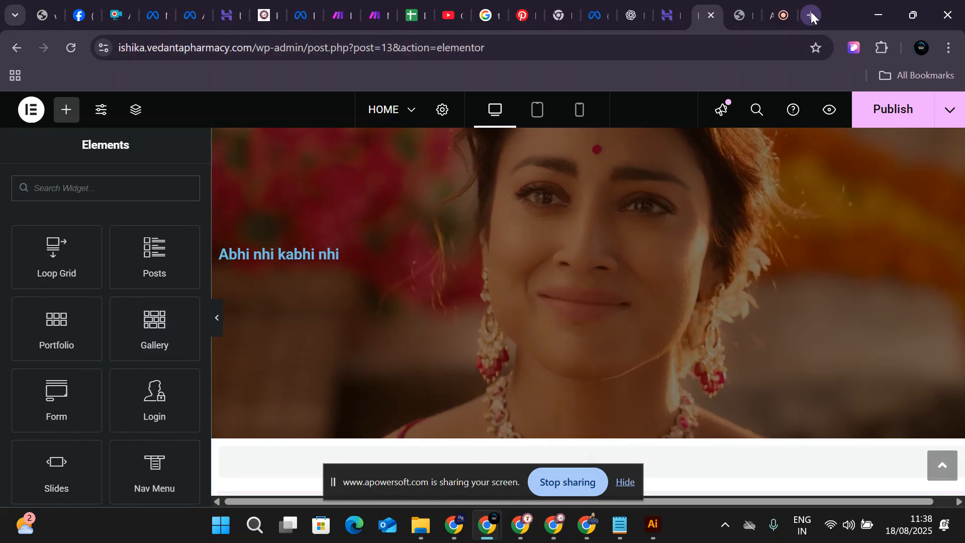
click(809, 14)
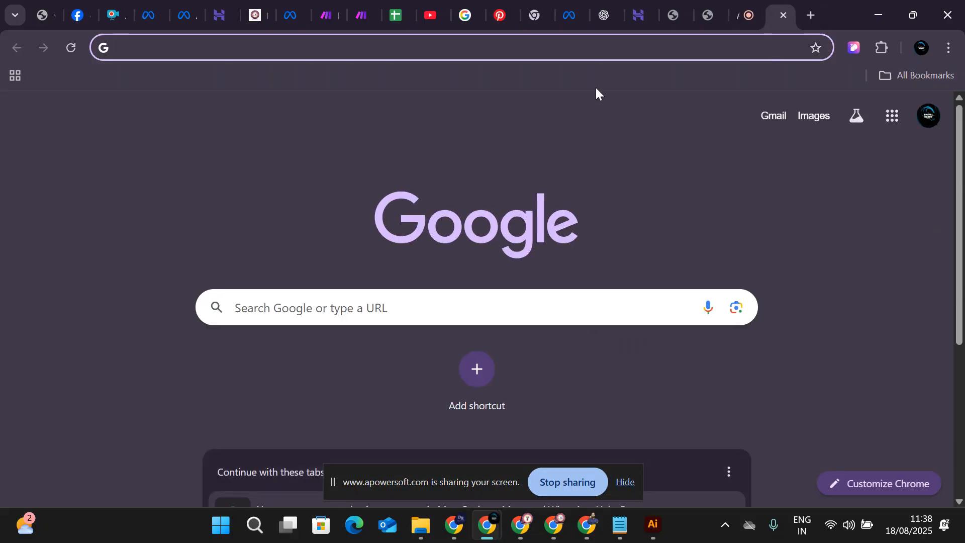
text(la)
key(BackSpace)
key(BackSpace)
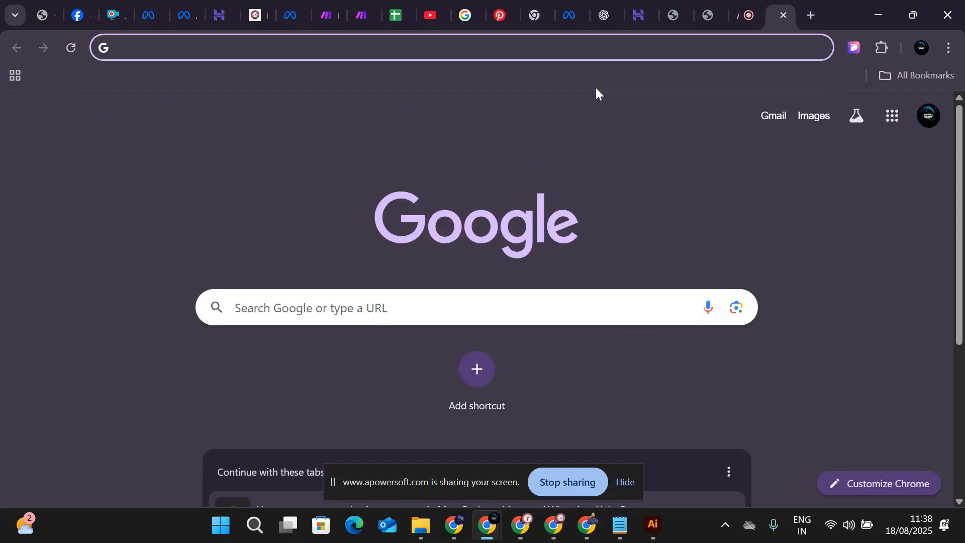
click(674, 16)
Look through the Pro widgets again, from the Facebook and Template widgets back to Loop Grid and Posts.
scroll(53, 269, down, 8)
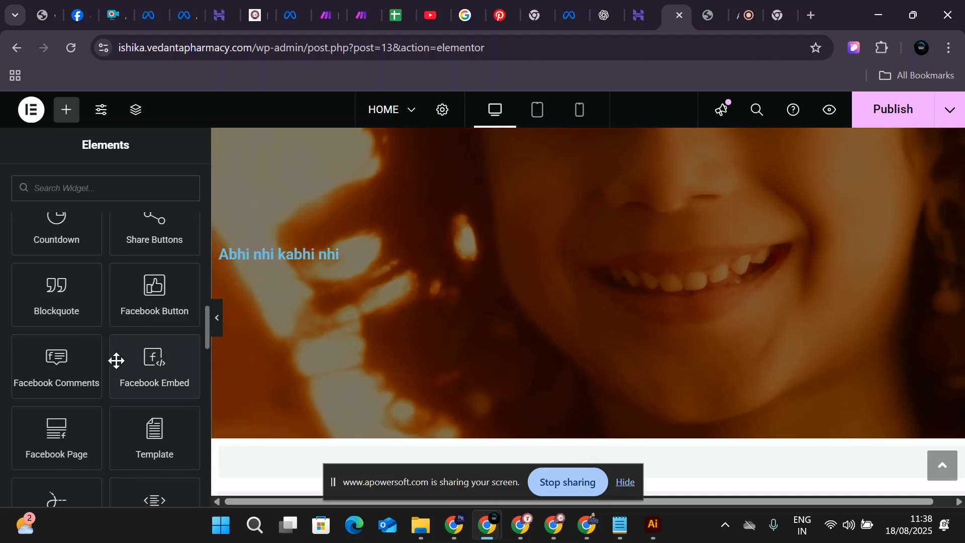
scroll(116, 357, up, 4)
scroll(116, 372, up, 10)
scroll(118, 365, down, 7)
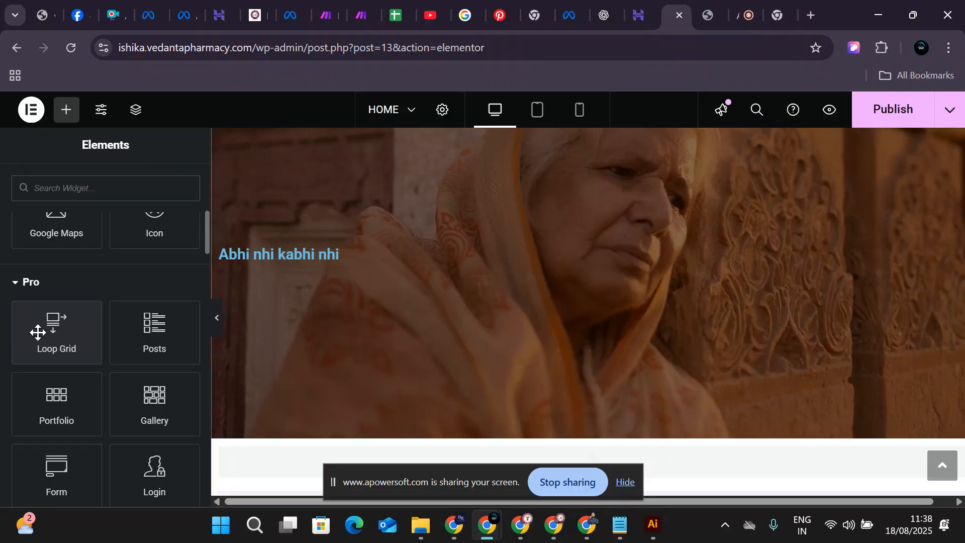
scroll(40, 331, down, 2)
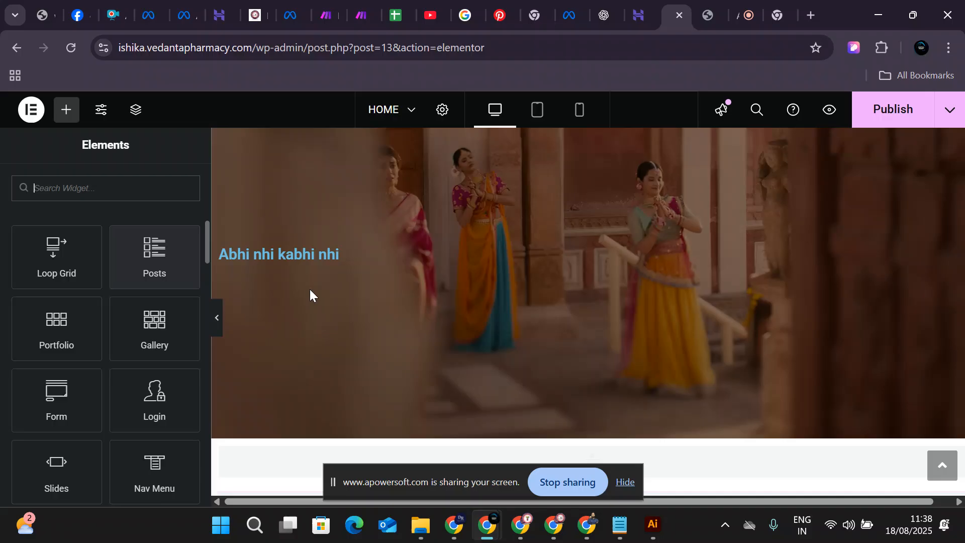
scroll(554, 419, down, 1)
Delete all content sections of the HOME page, including the heading, the house image, the video banner and the dividers.
click(626, 482)
scroll(507, 411, down, 5)
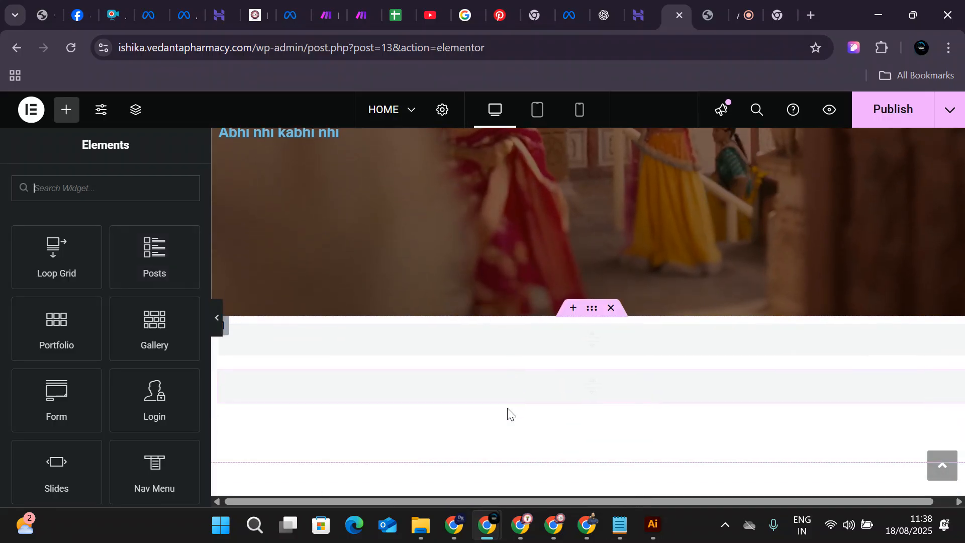
scroll(573, 331, up, 10)
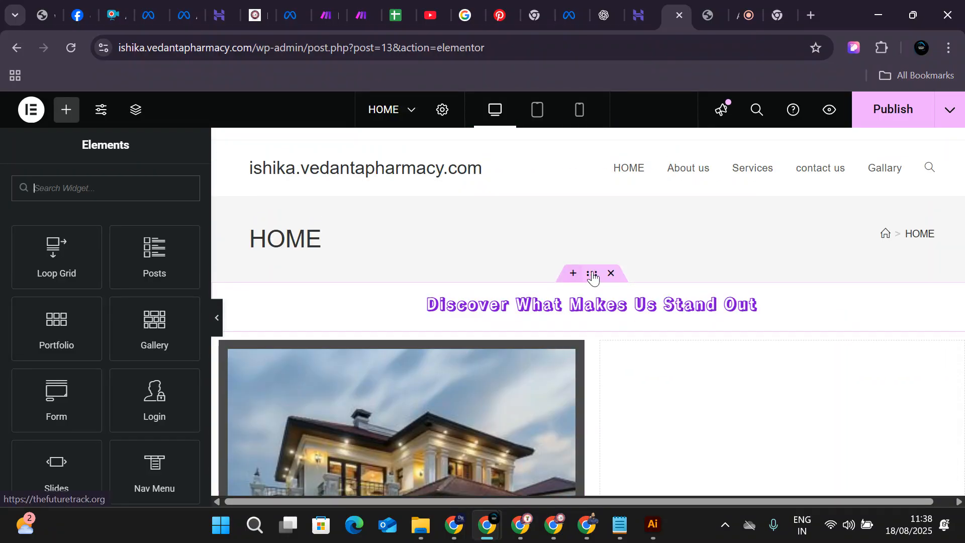
click(611, 273)
click(611, 273)
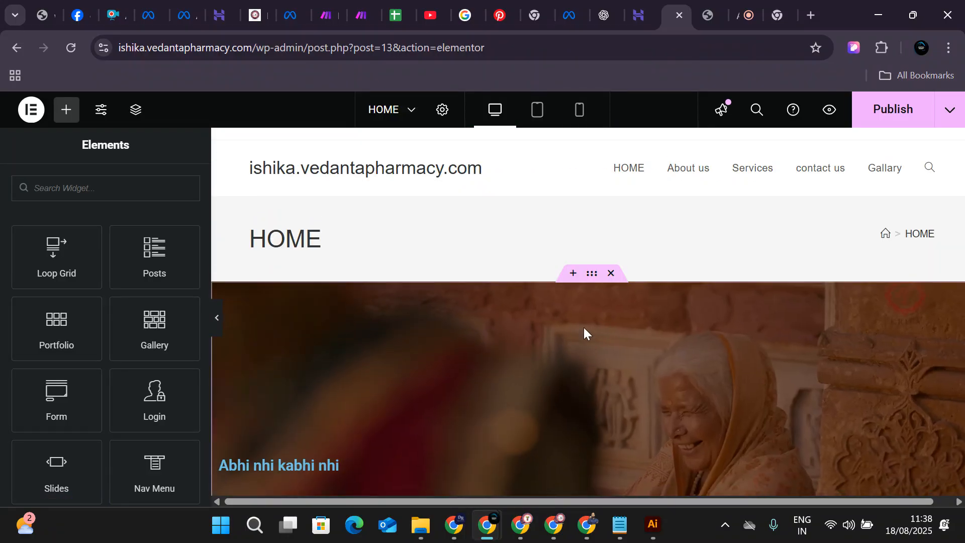
click(612, 274)
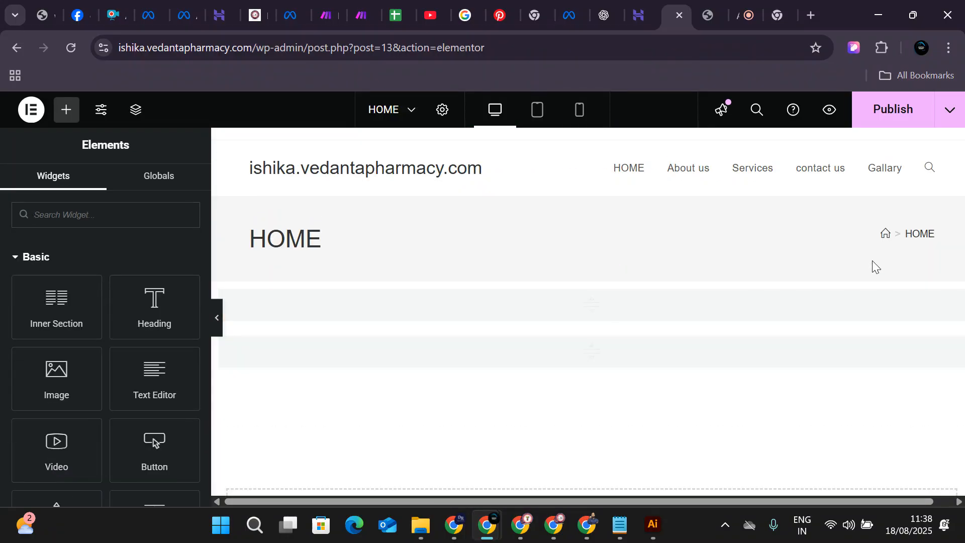
mouse_move(522, 314)
click(610, 274)
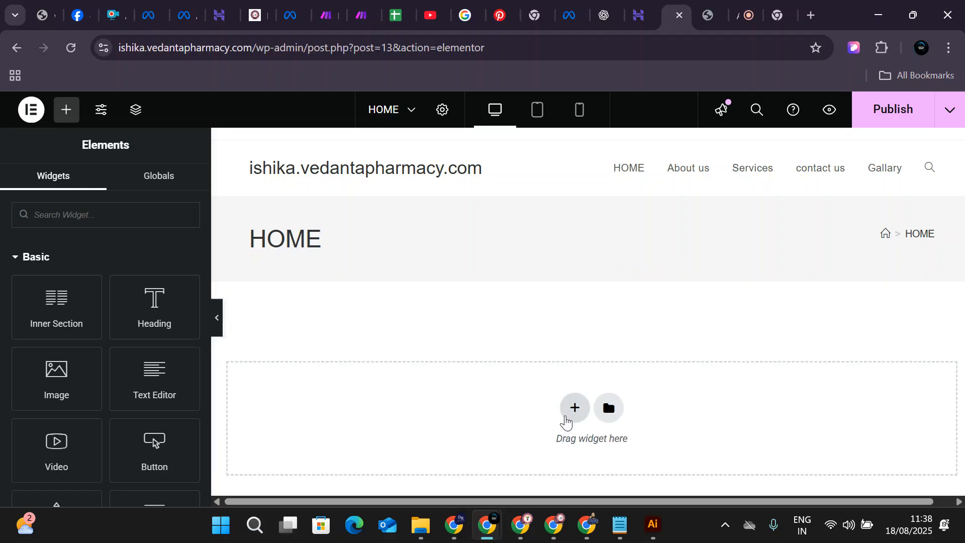
Insert an empty single-column section below the HOME title and bring the Pro widgets into view.
click(568, 418)
click(372, 446)
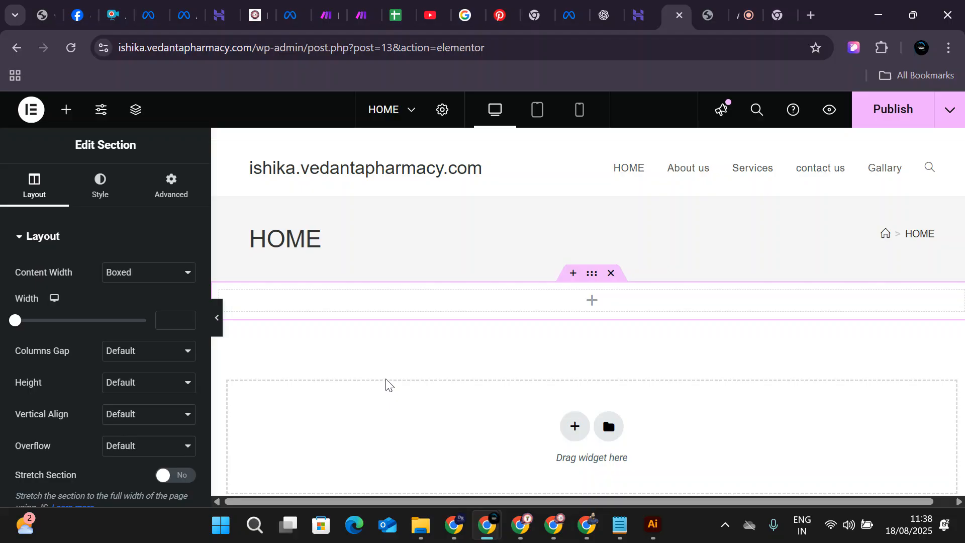
click(66, 112)
scroll(80, 321, down, 2)
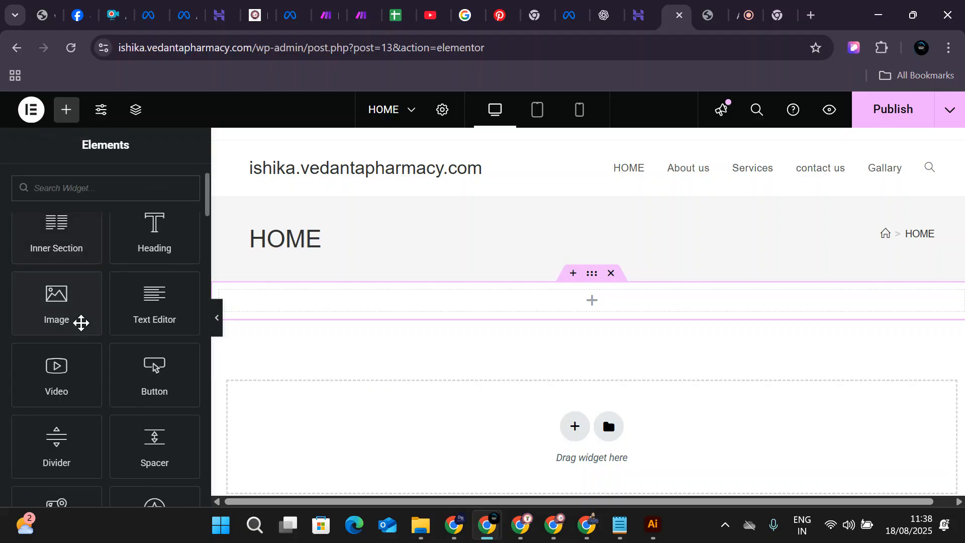
scroll(80, 323, down, 5)
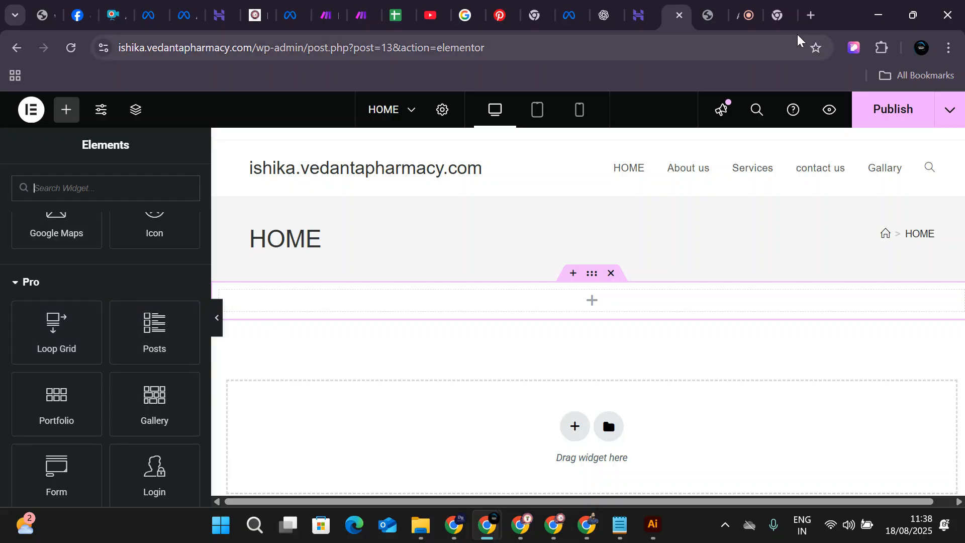
Open cricbuzz.com in a new browser tab and examine how its homepage lists news posts with images, headlines and excerpts.
click(808, 15)
text(cricbuzz.com)
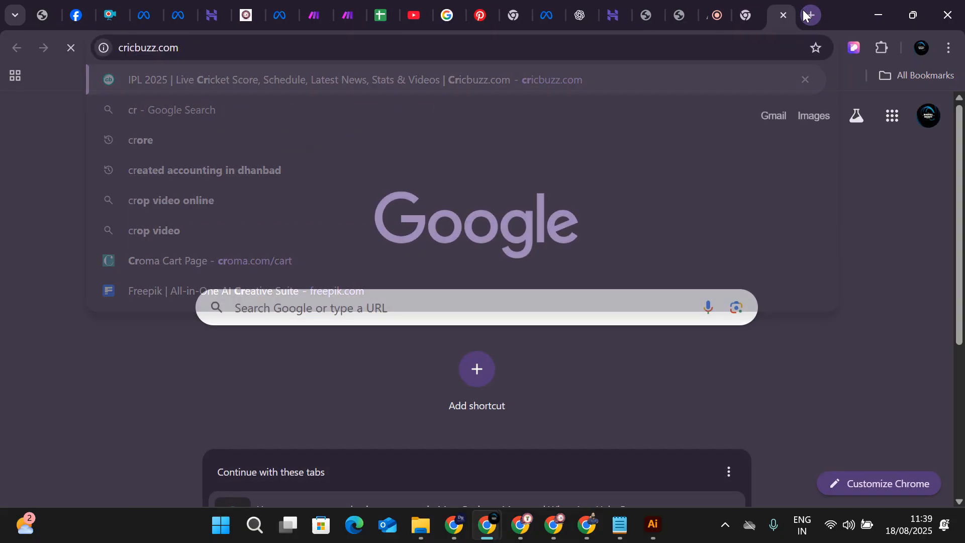
key(Return)
scroll(413, 301, down, 5)
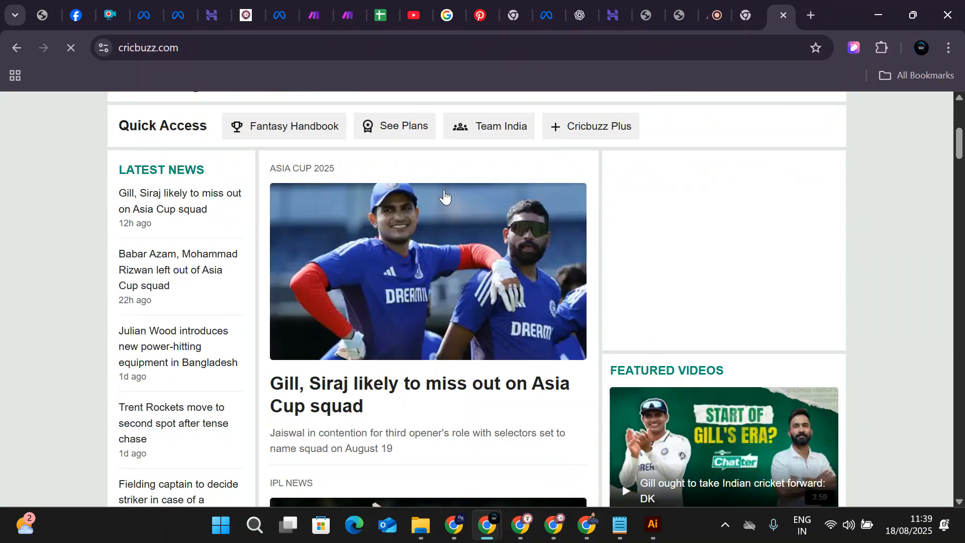
scroll(423, 375, down, 6)
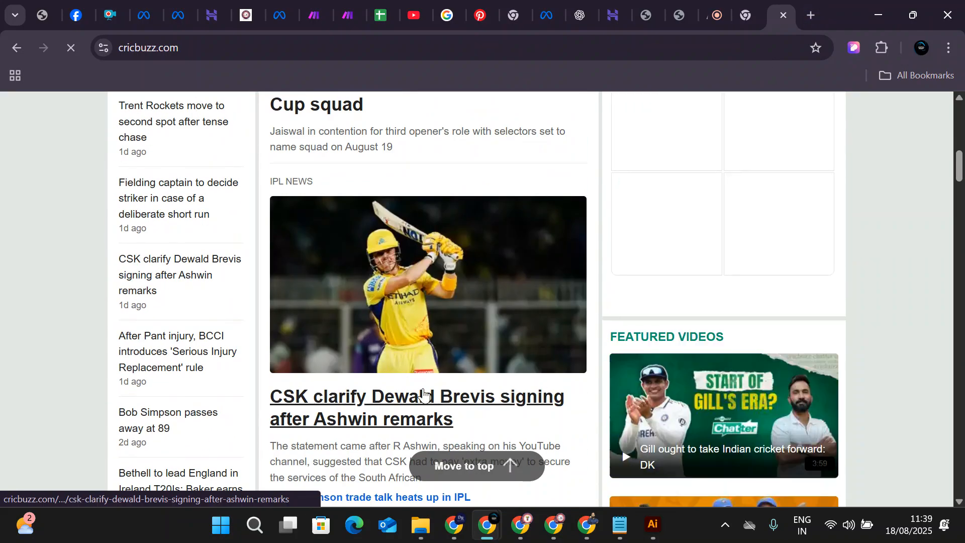
scroll(384, 277, down, 8)
scroll(412, 321, down, 1)
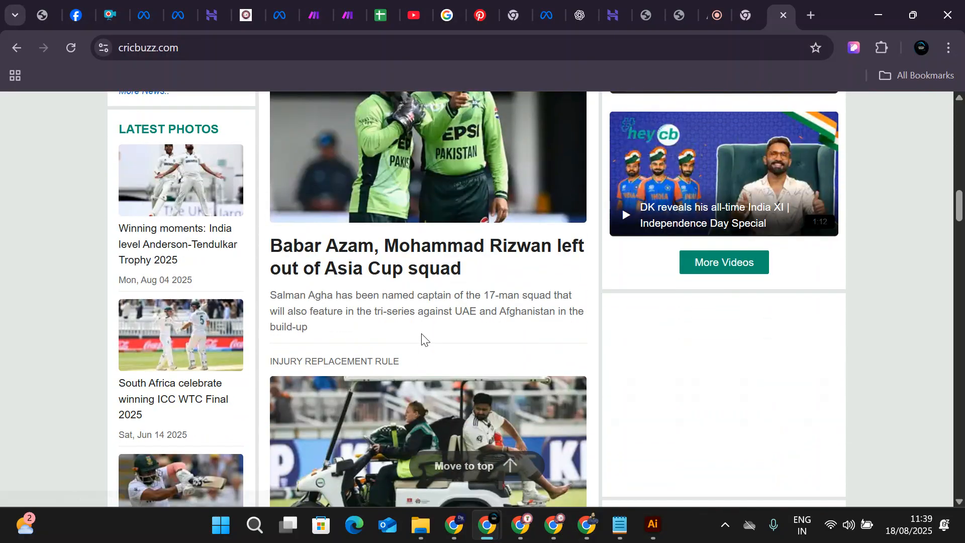
scroll(422, 337, up, 14)
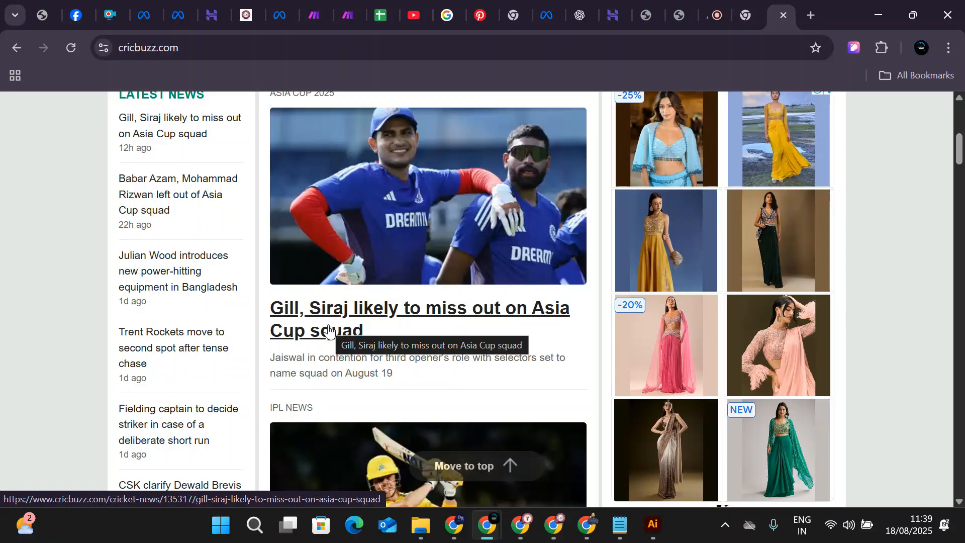
Open the "Gill, Siraj likely to miss out on Asia Cup squad" article and look over its post layout.
click(453, 314)
scroll(327, 328, down, 5)
scroll(326, 324, down, 8)
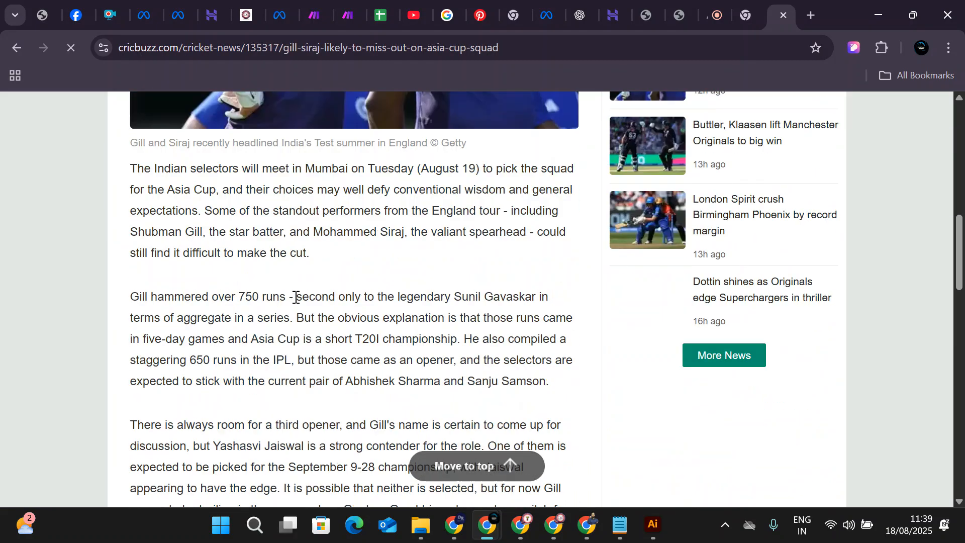
scroll(273, 339, up, 8)
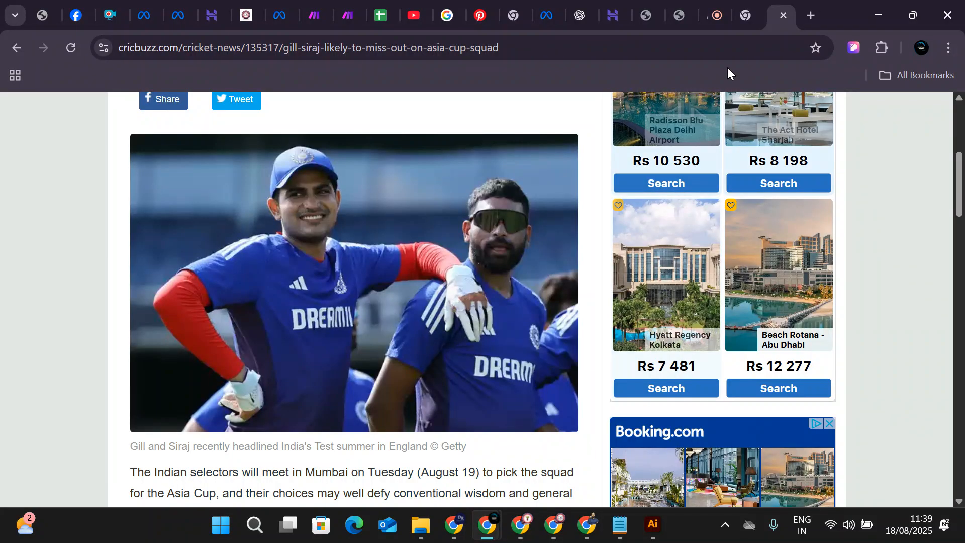
Switch back to the Elementor editor of the HOME page and place a Posts widget in the empty section.
click(681, 14)
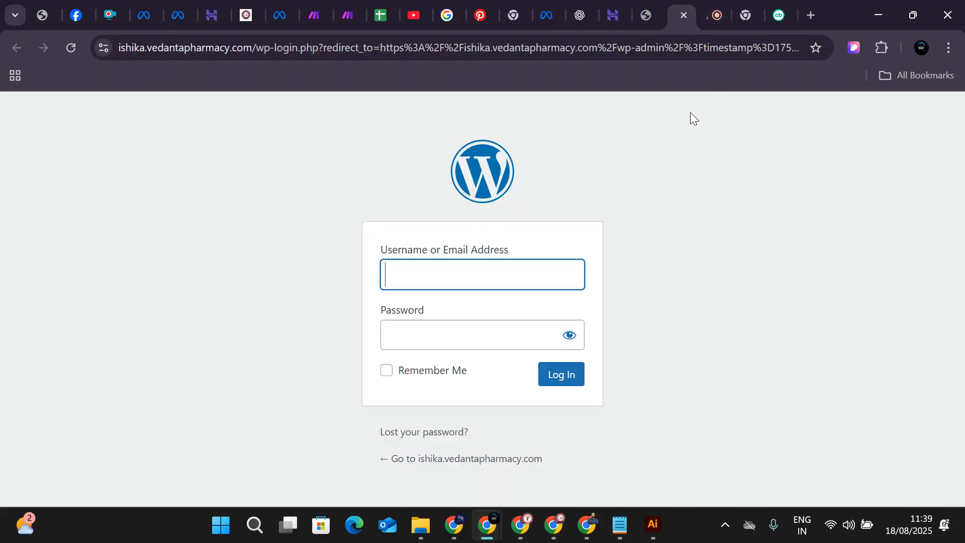
click(547, 15)
click(646, 14)
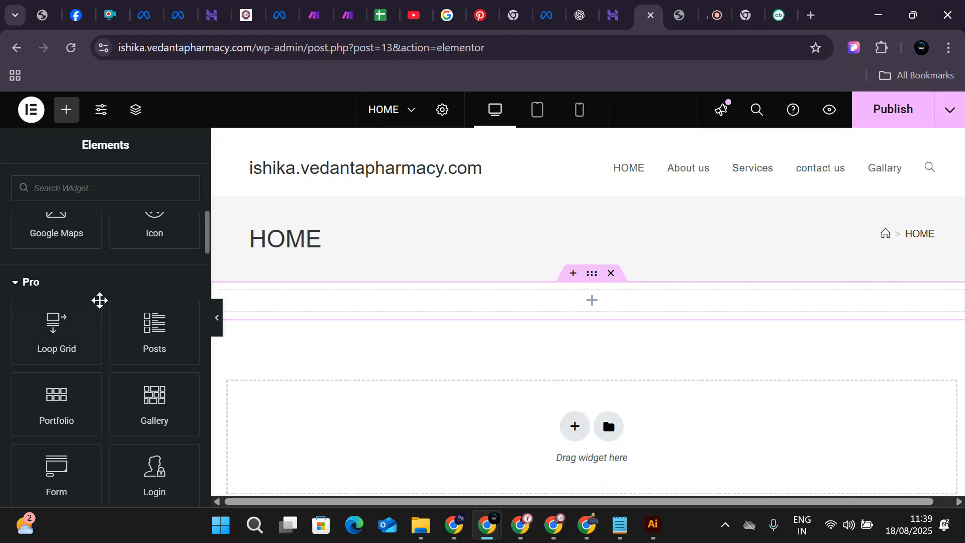
drag(125, 340, 484, 316)
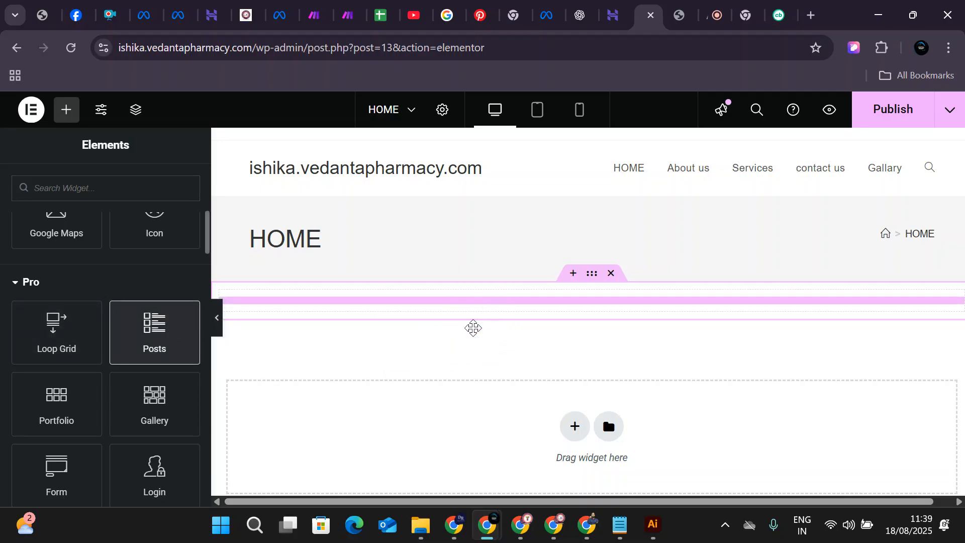
Look at the Posts widget's column choices, and switch to the cricbuzz.com tab to return from the article to the homepage.
click(131, 304)
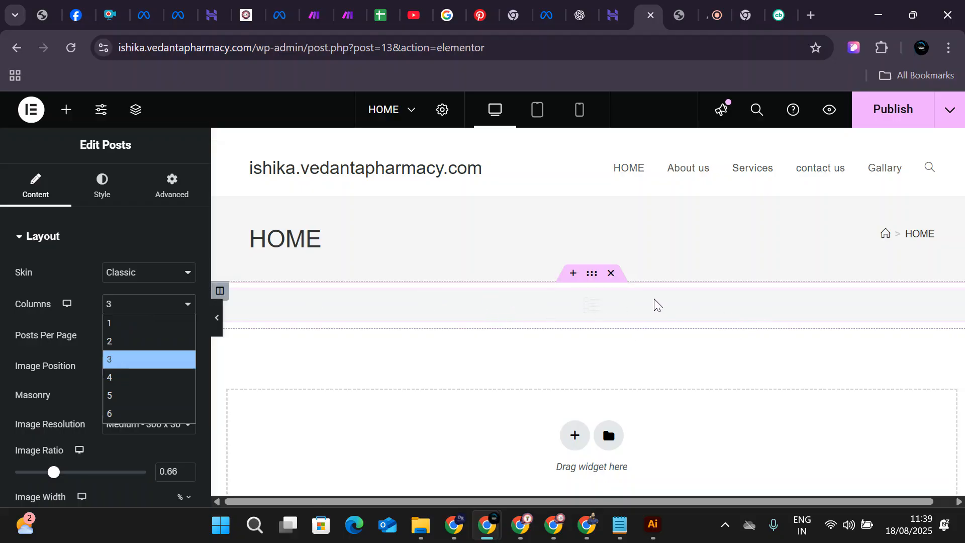
click(789, 7)
scroll(378, 378, up, 5)
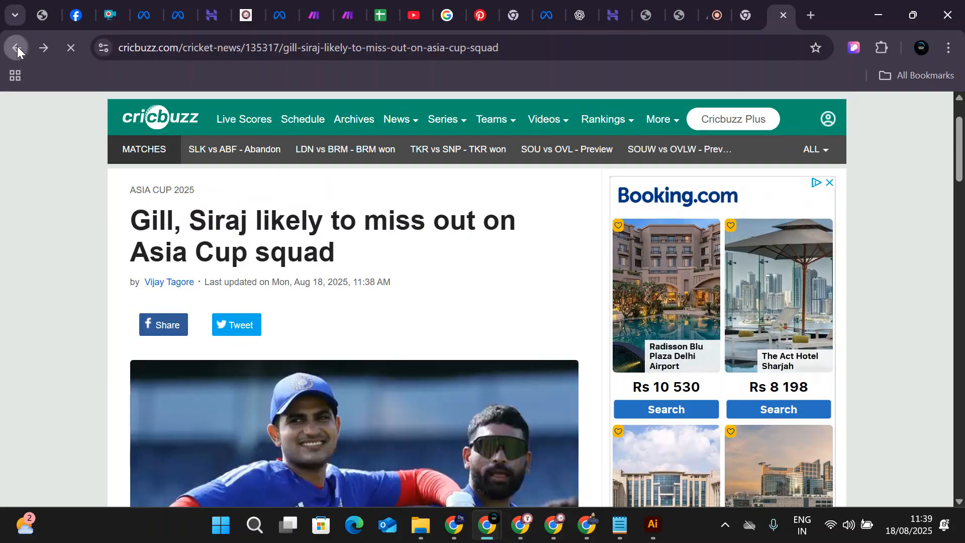
click(17, 47)
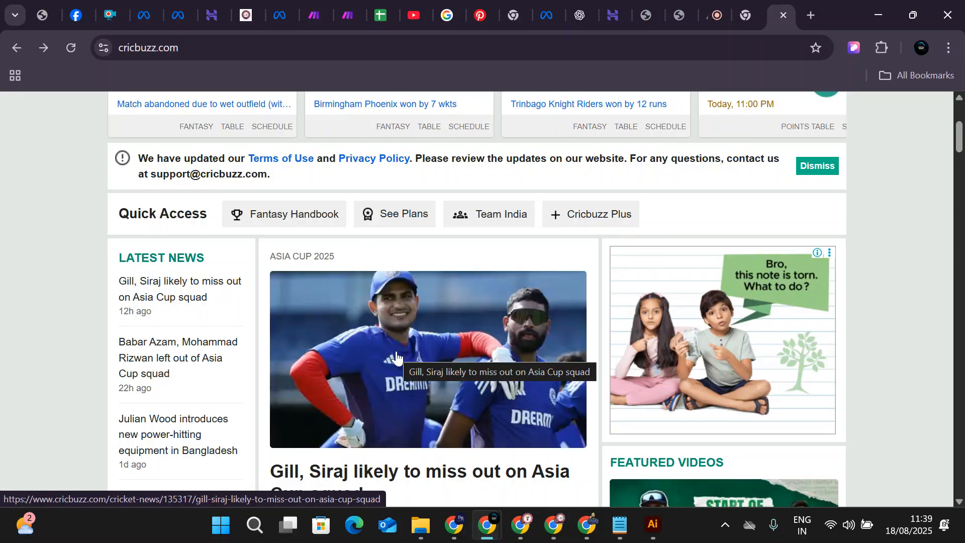
Open the site's WordPress admin dashboard in a new browser tab and start a new post.
click(810, 16)
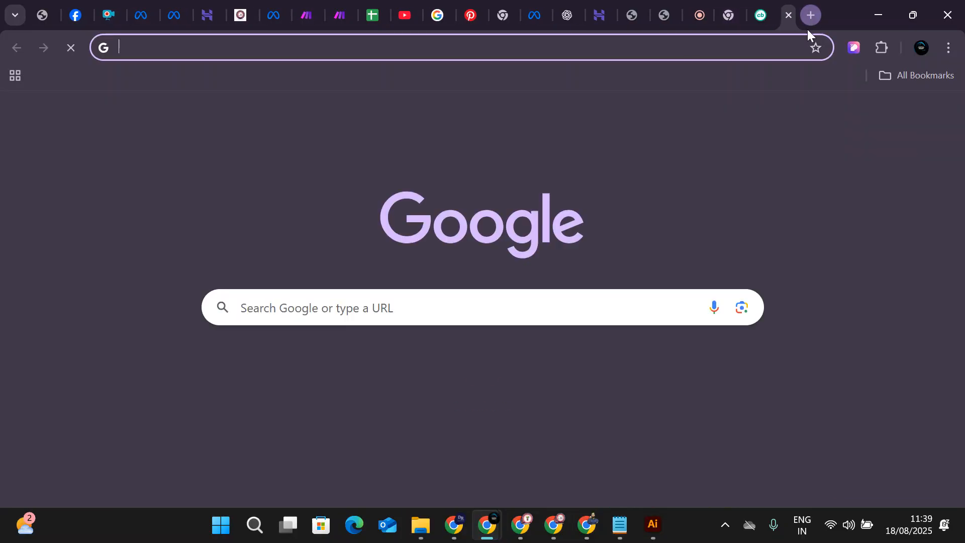
text(in)
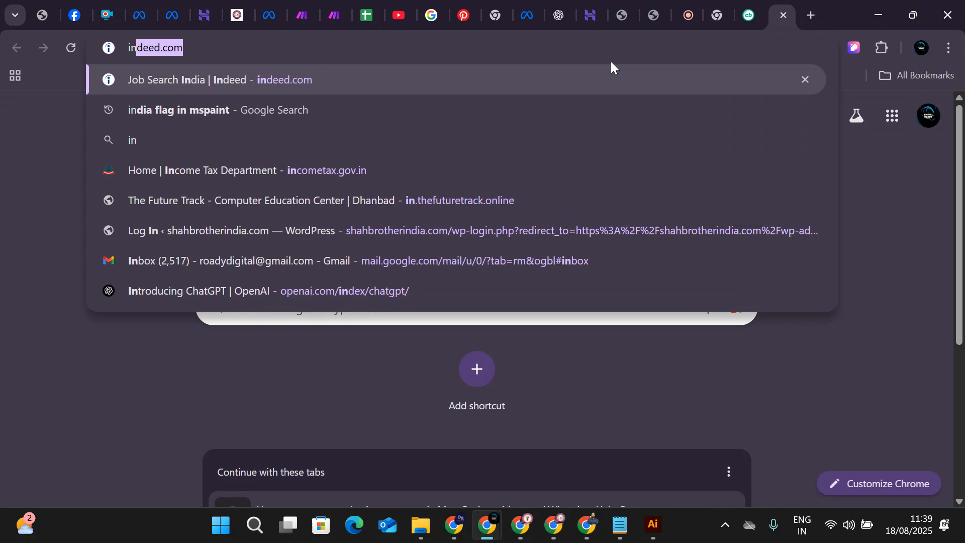
key(Delete)
key(BackSpace)
text(s)
key(Return)
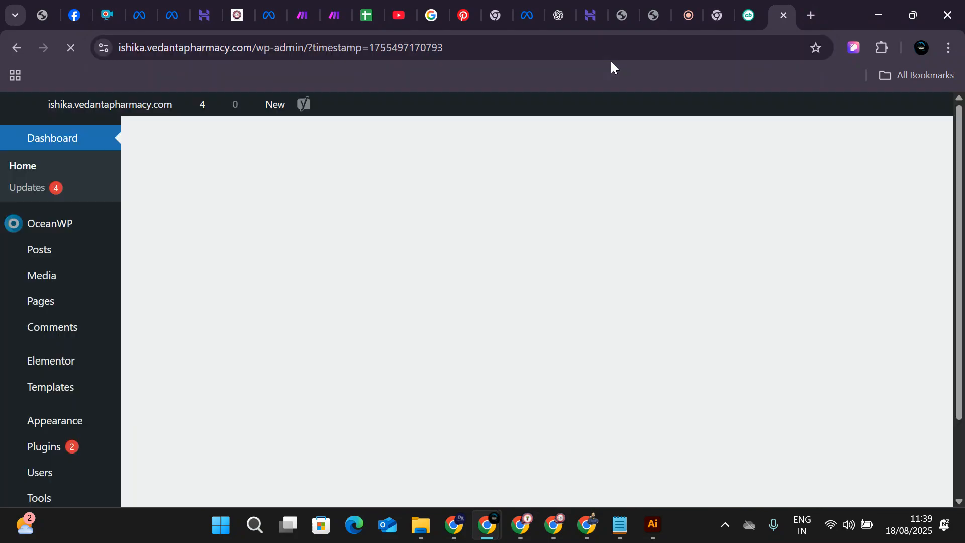
mouse_move(180, 255)
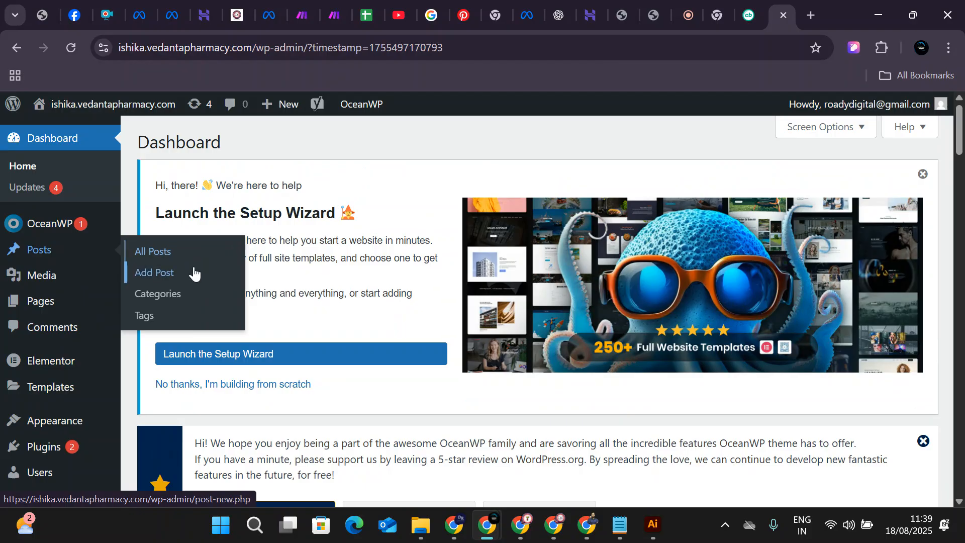
scroll(333, 301, down, 1)
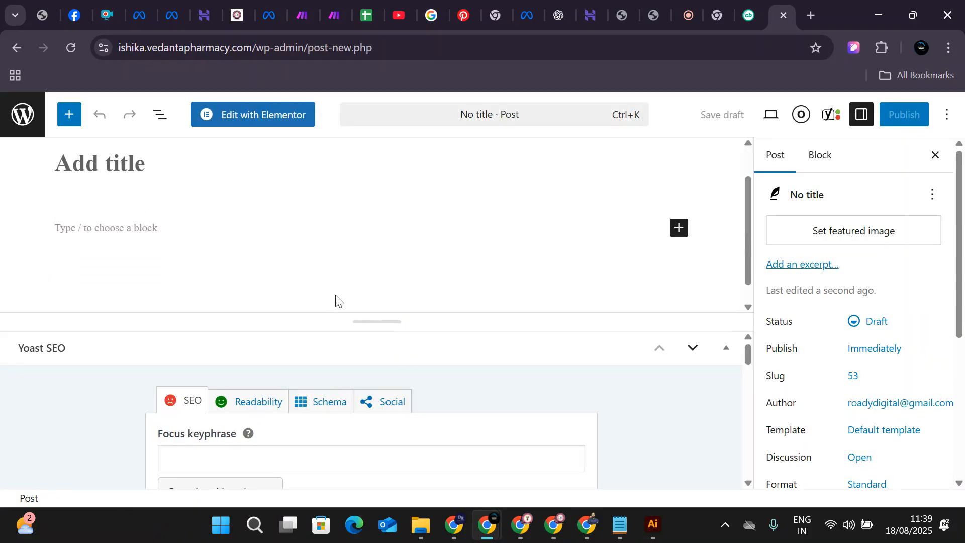
Title the new post "post1" and publish it.
scroll(211, 251, up, 1)
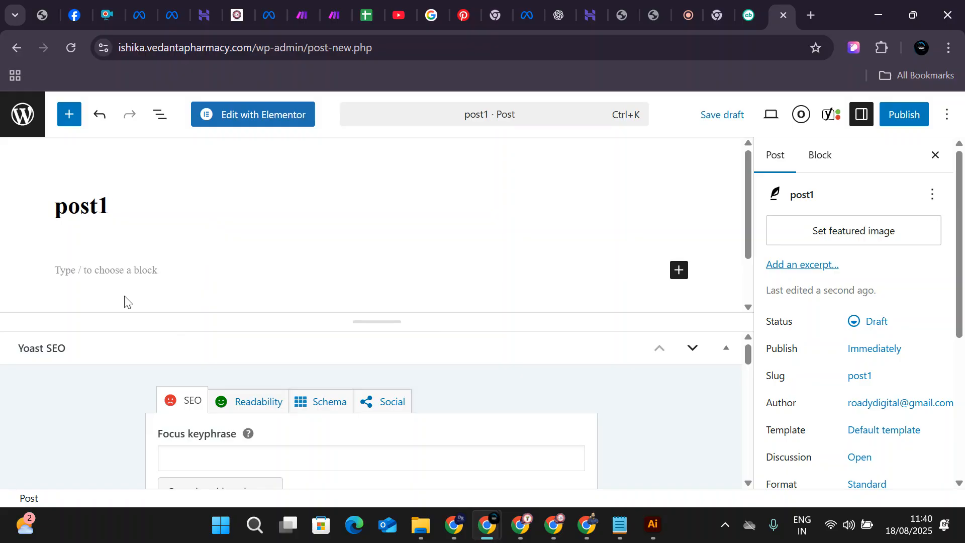
scroll(192, 362, down, 3)
scroll(192, 362, up, 2)
click(889, 119)
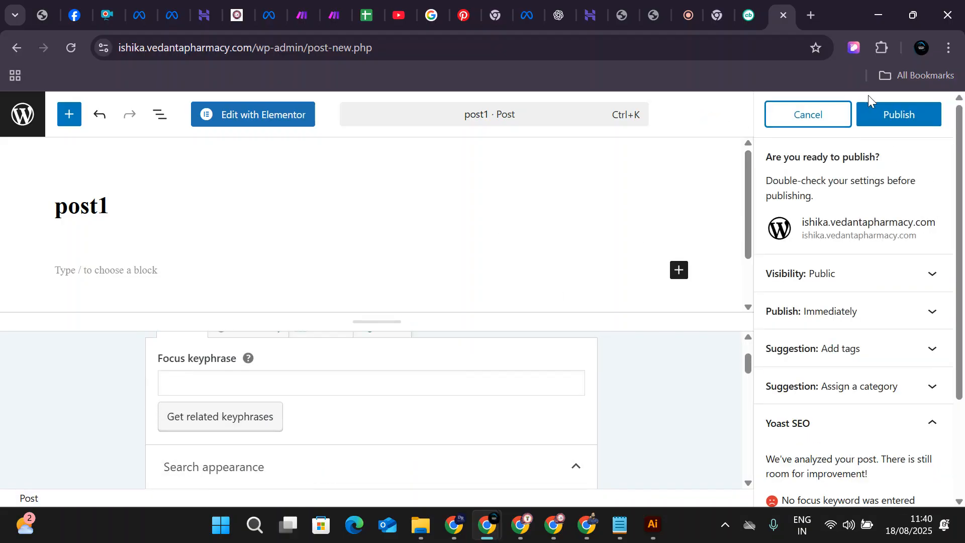
click(897, 115)
Open post1 in Elementor and set its page layout to a blank canvas without the theme's header and sidebar.
click(307, 115)
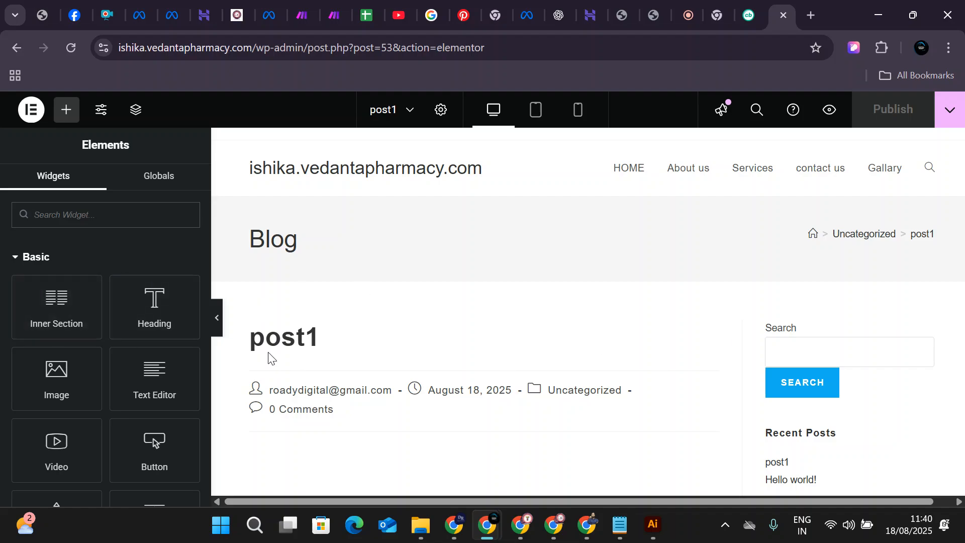
click(442, 113)
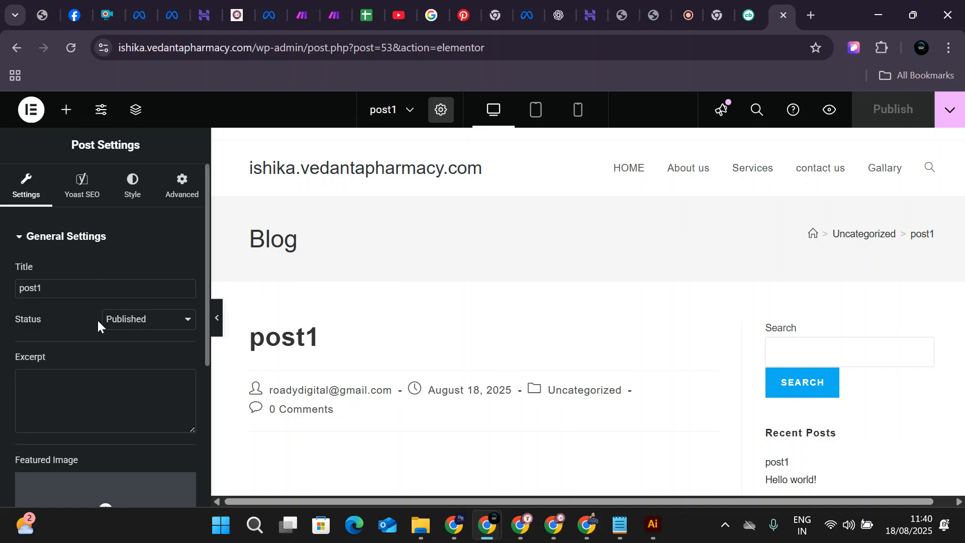
scroll(213, 396, down, 6)
scroll(185, 384, down, 5)
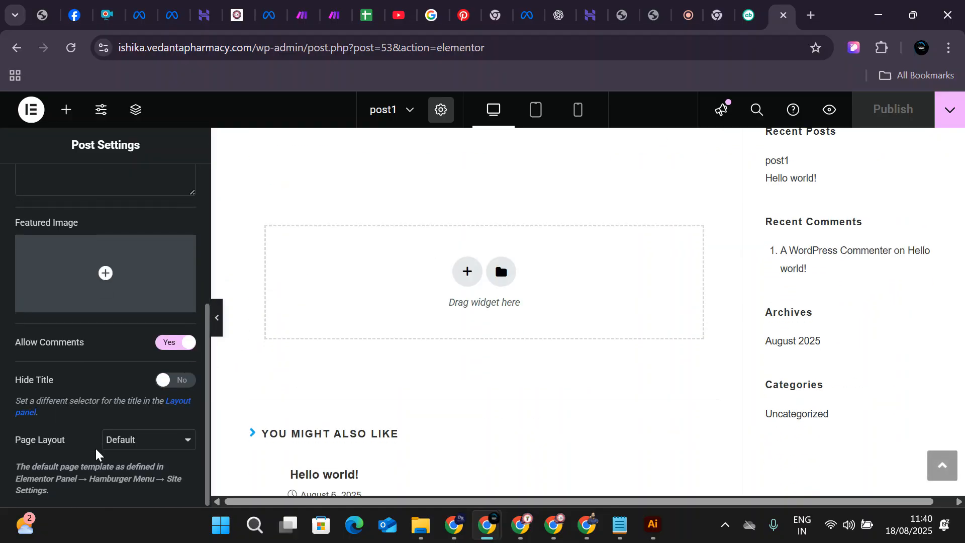
click(125, 440)
click(151, 383)
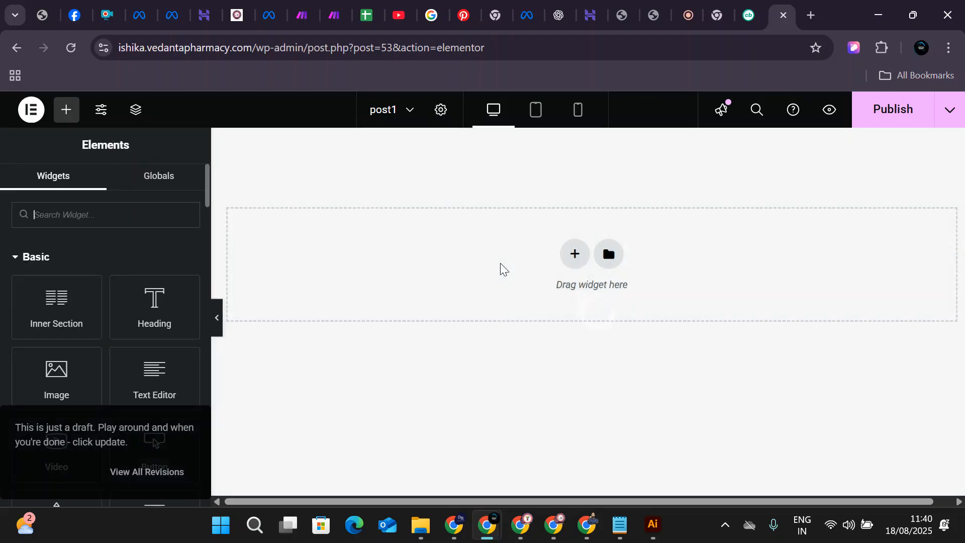
Insert a single-column section in post1 and place a Heading widget in it.
click(576, 255)
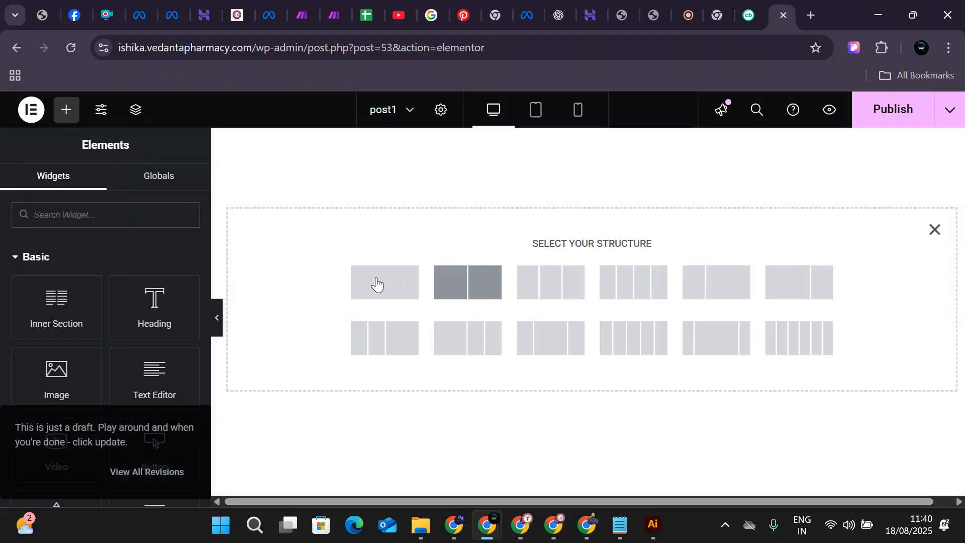
click(391, 282)
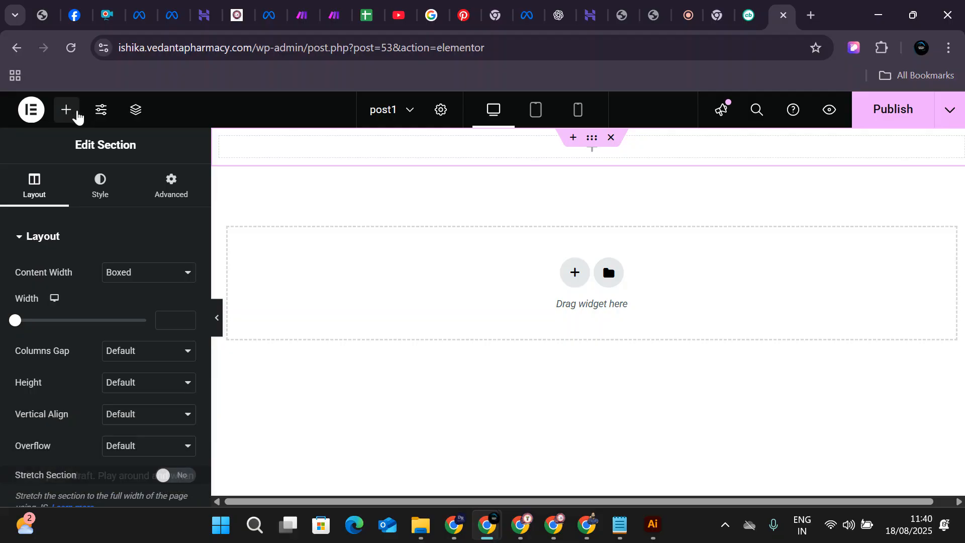
click(66, 110)
drag(146, 292, 452, 146)
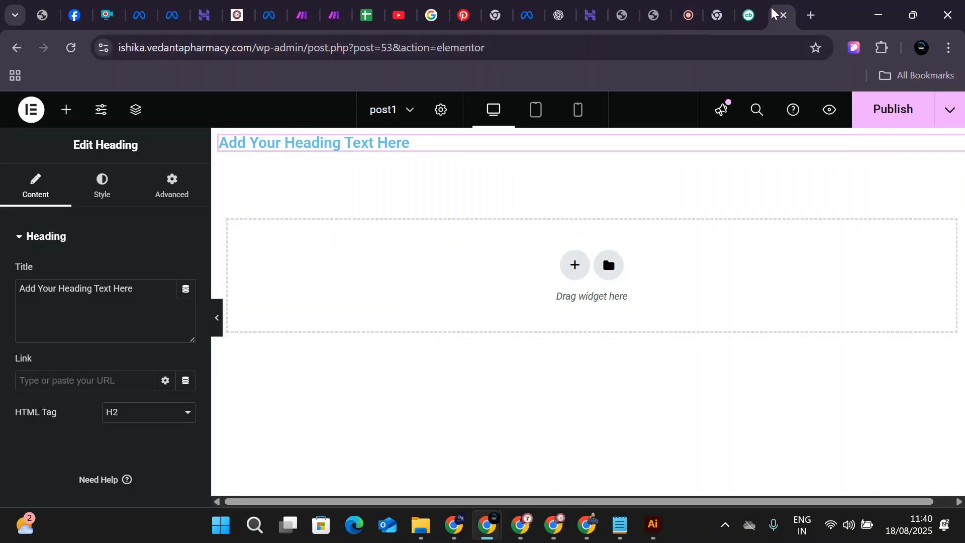
Open the "Gill, Siraj likely to miss out on Asia Cup squad" article on cricbuzz.com and copy its headline.
click(749, 15)
scroll(275, 261, up, 4)
scroll(333, 342, down, 6)
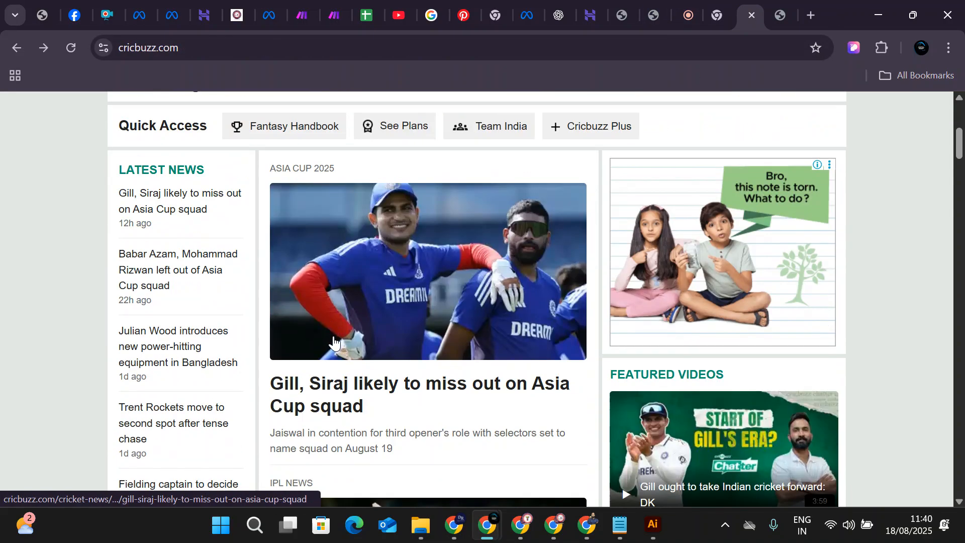
drag(376, 400, 380, 395)
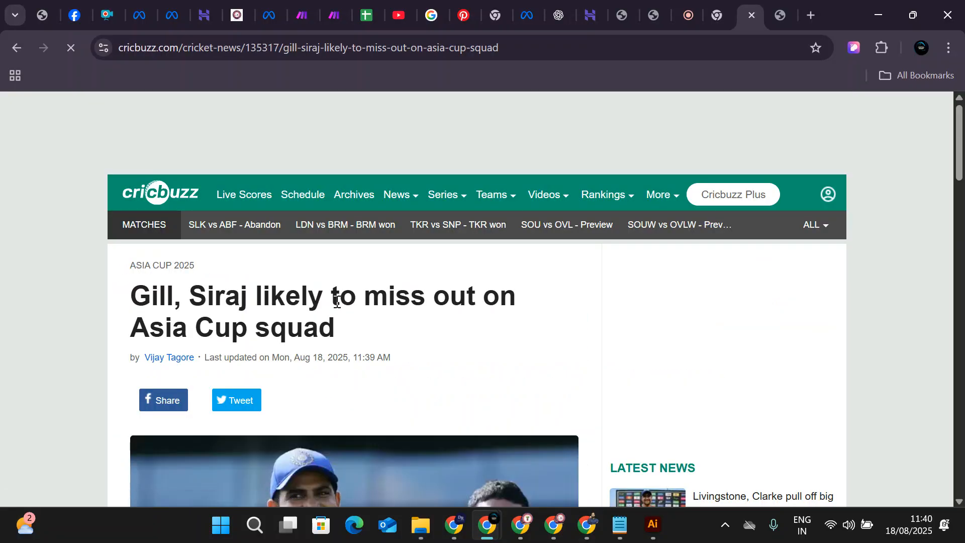
drag(372, 333, 131, 399)
key(ctrl+c)
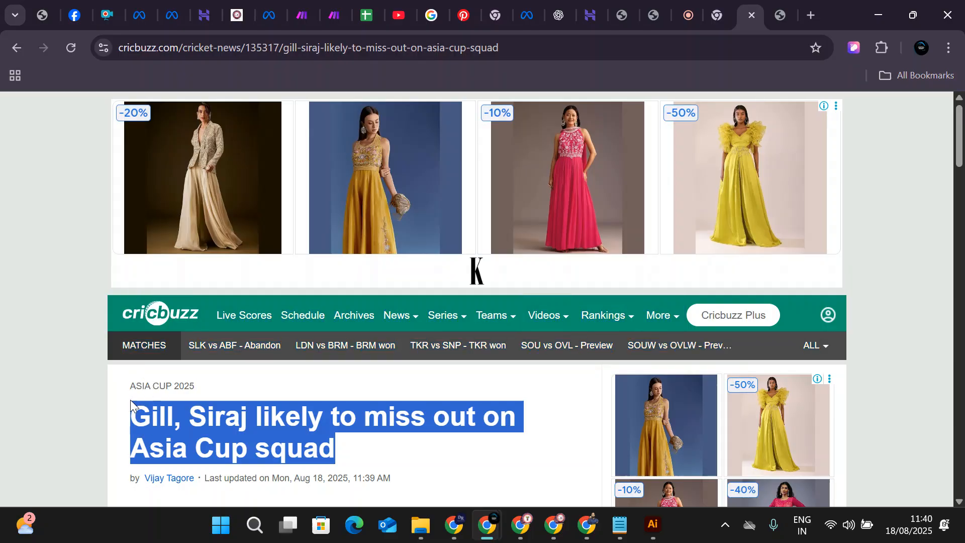
Add a Heading widget with the copied headline as its title above the HOME page's Posts widget, and publish the page.
click(716, 11)
click(649, 15)
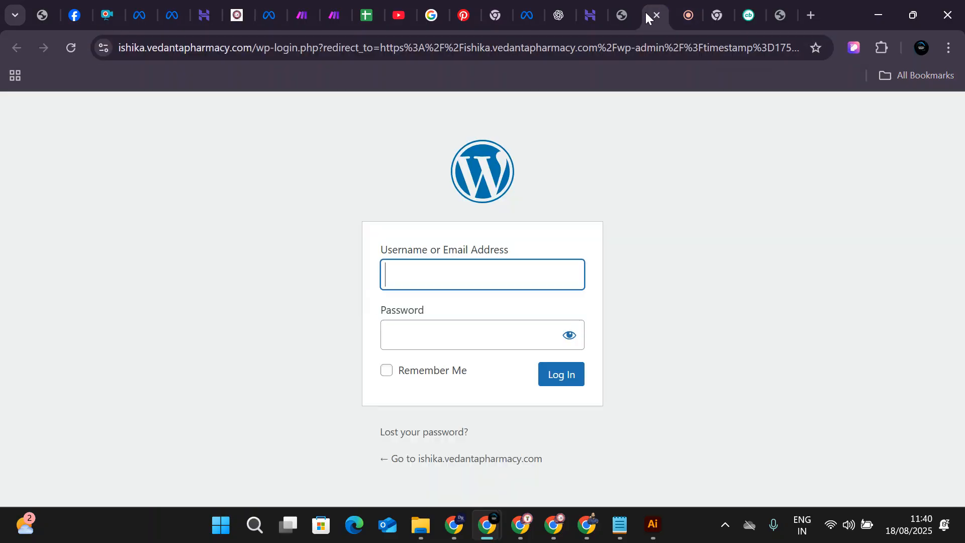
click(620, 16)
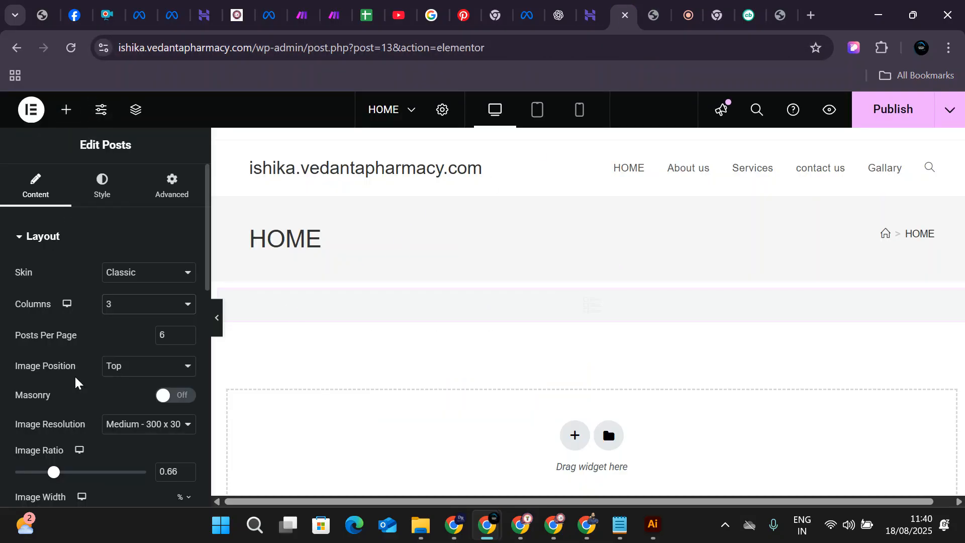
click(66, 110)
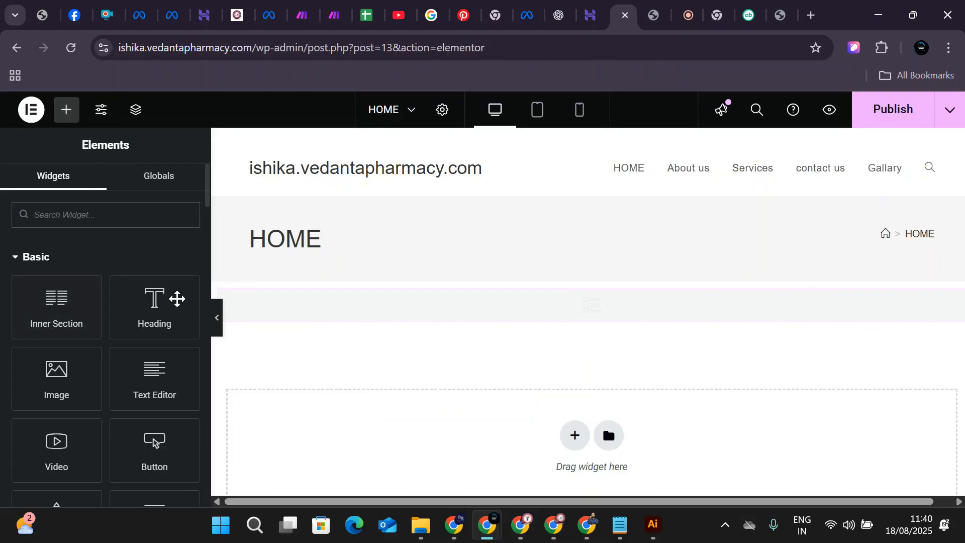
drag(154, 301, 375, 300)
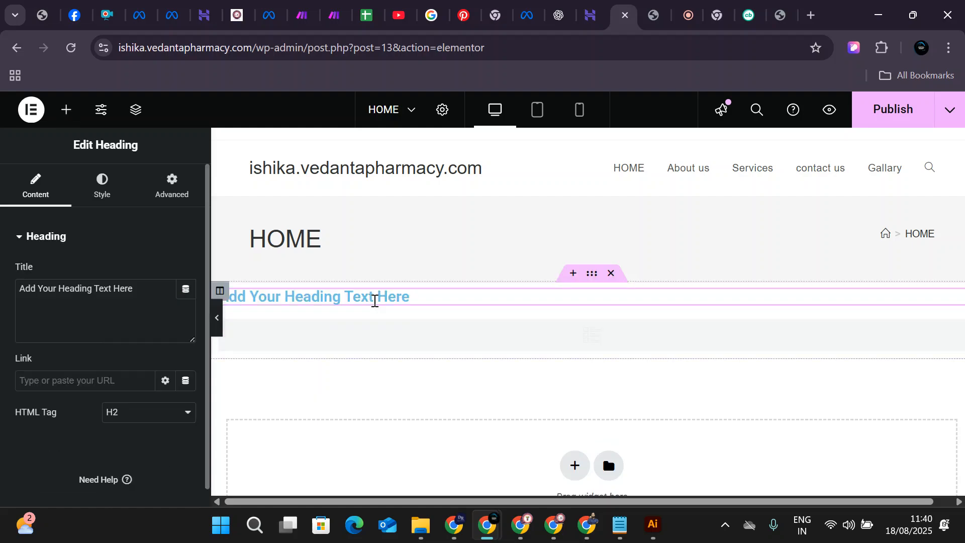
drag(144, 291, 7, 269)
key(ctrl+v)
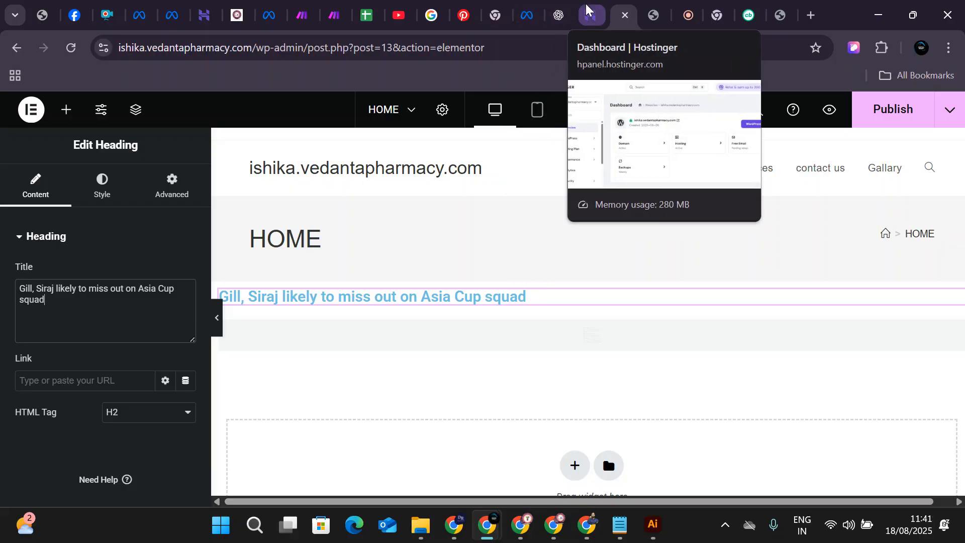
click(650, 14)
click(631, 15)
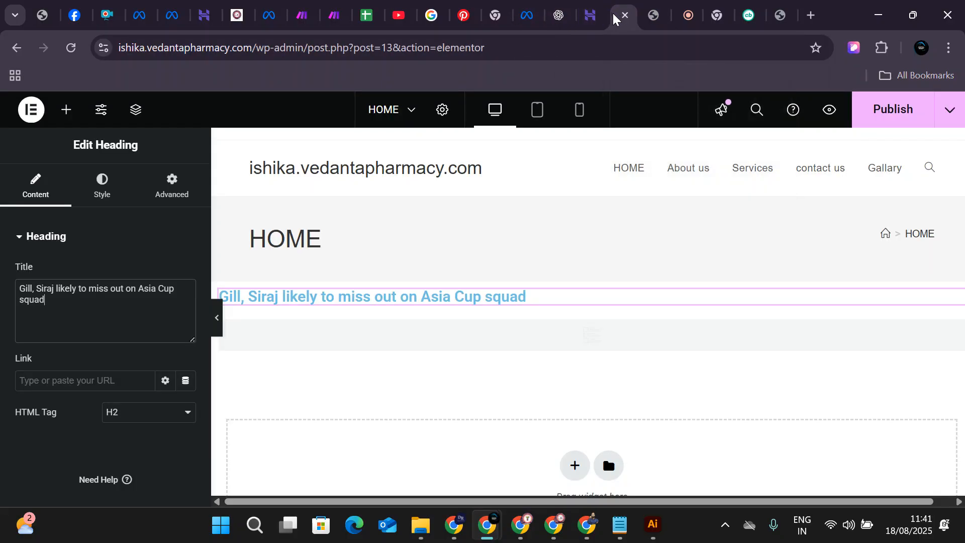
click(887, 121)
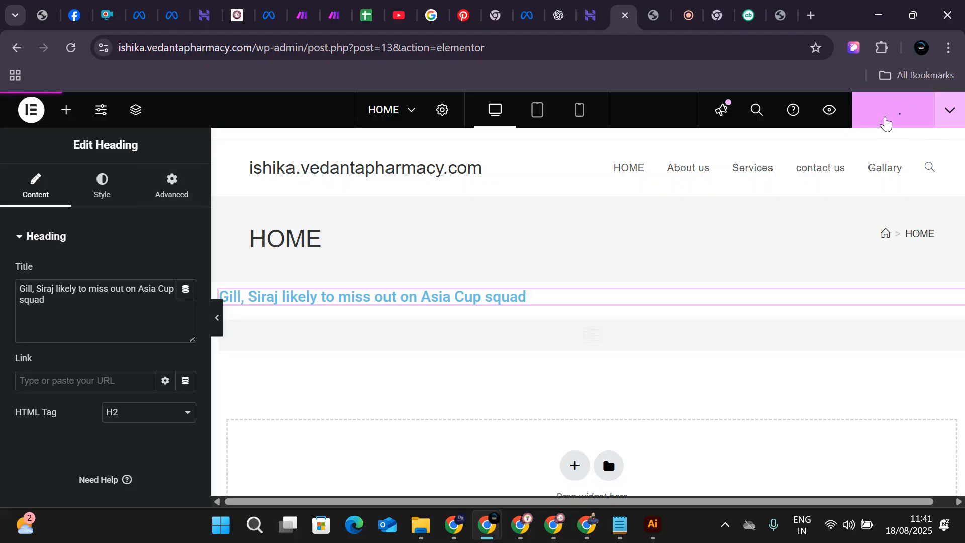
Replace the heading title in post1 with "Gill, Siraj likely to miss out on Asia Cup squad" and publish the post.
click(781, 15)
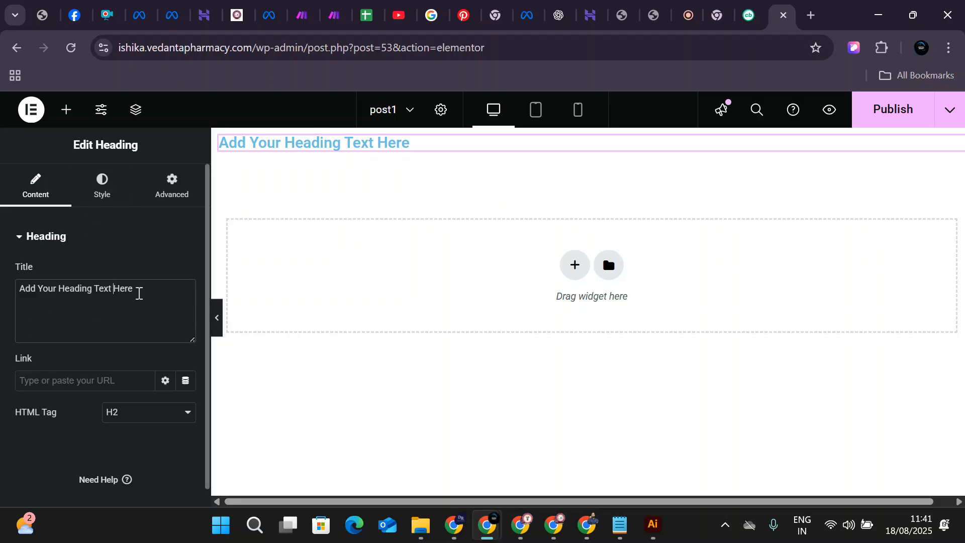
drag(136, 291, 0, 270)
key(ctrl+v)
click(870, 123)
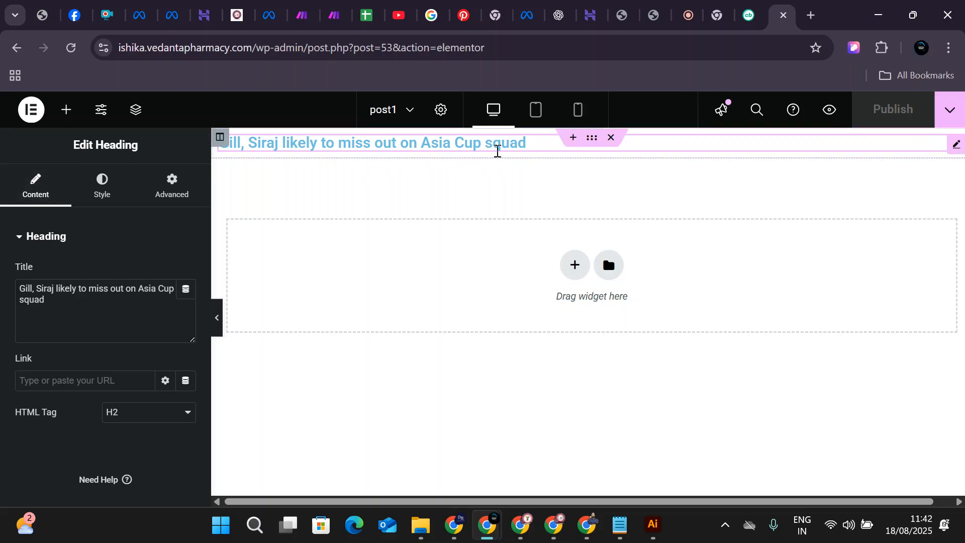
click(104, 319)
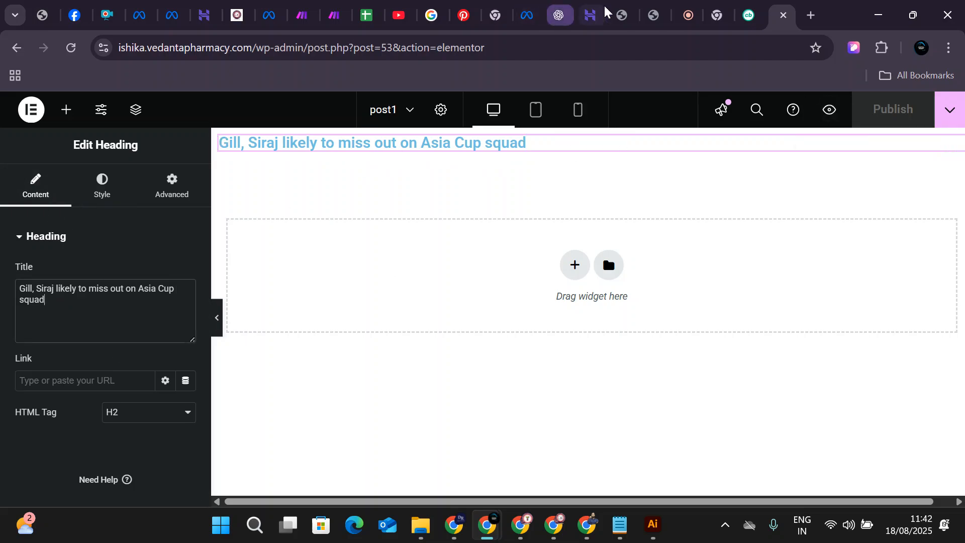
Return to the HOME page's Elementor editor and reload it to check which posts the Posts widget lists.
click(645, 18)
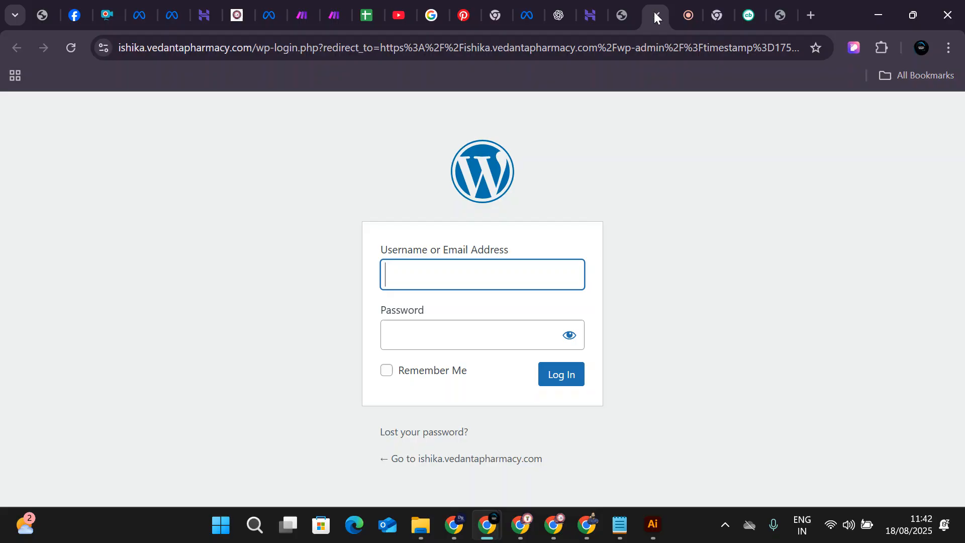
click(624, 17)
click(71, 48)
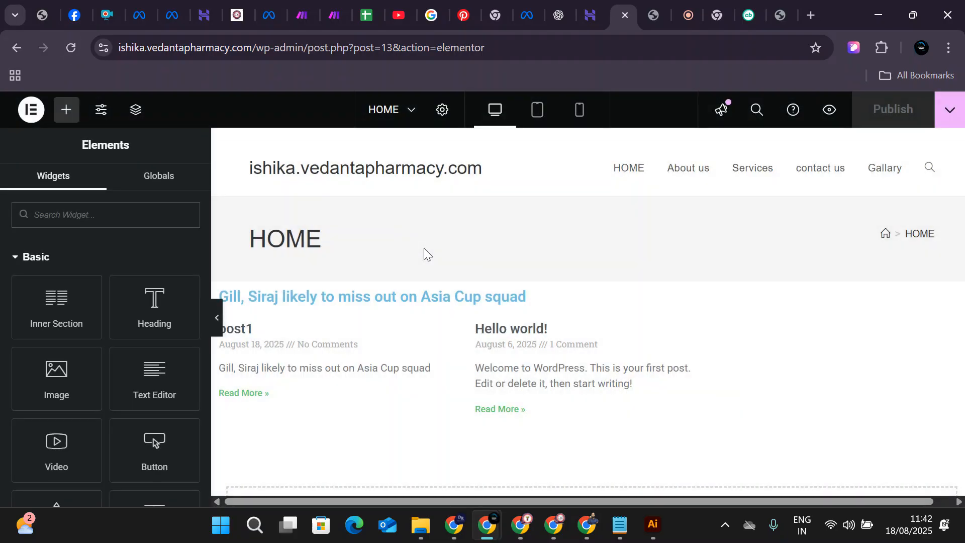
Delete the section holding the heading and Posts widget on the HOME page, and insert an empty single-column section in its place.
click(618, 275)
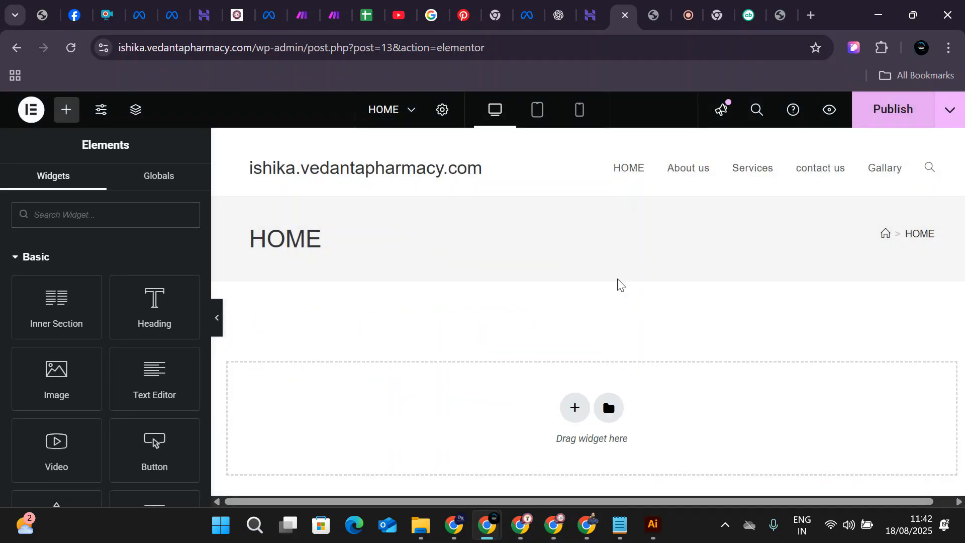
scroll(159, 407, down, 4)
drag(146, 483, 143, 450)
click(573, 408)
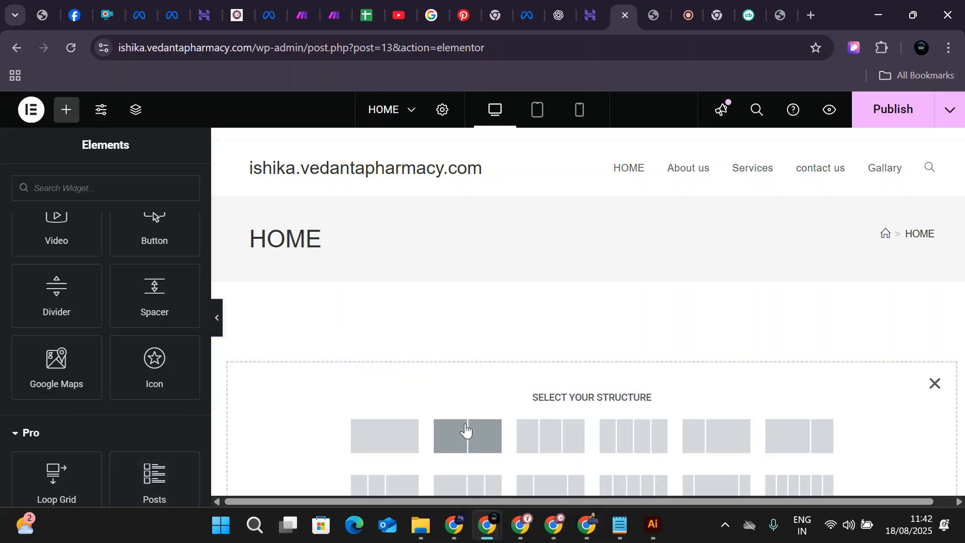
click(396, 442)
click(66, 109)
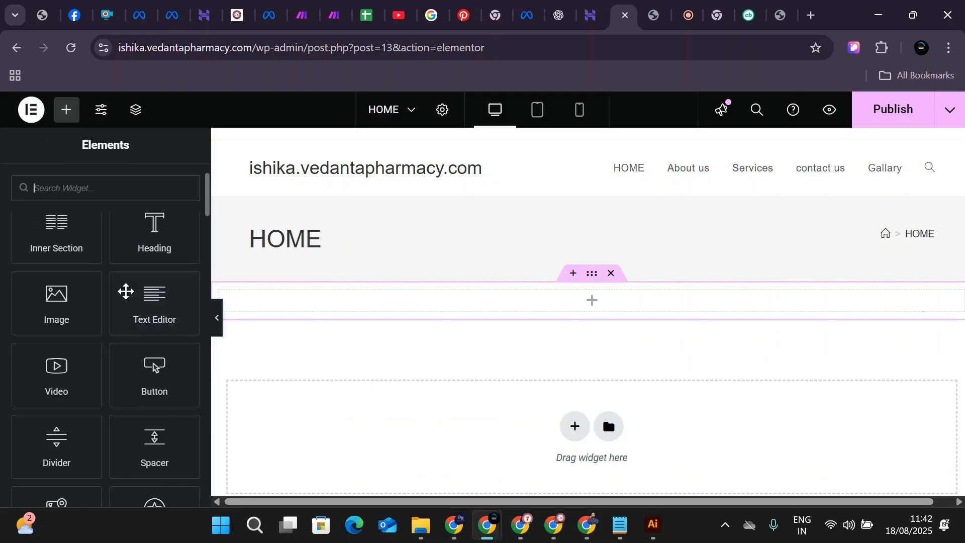
Try placing two Posts widgets in the HOME page's empty section, and discard the unsaved changes by reloading the editor.
scroll(145, 350, down, 3)
drag(151, 478, 454, 287)
drag(156, 482, 519, 311)
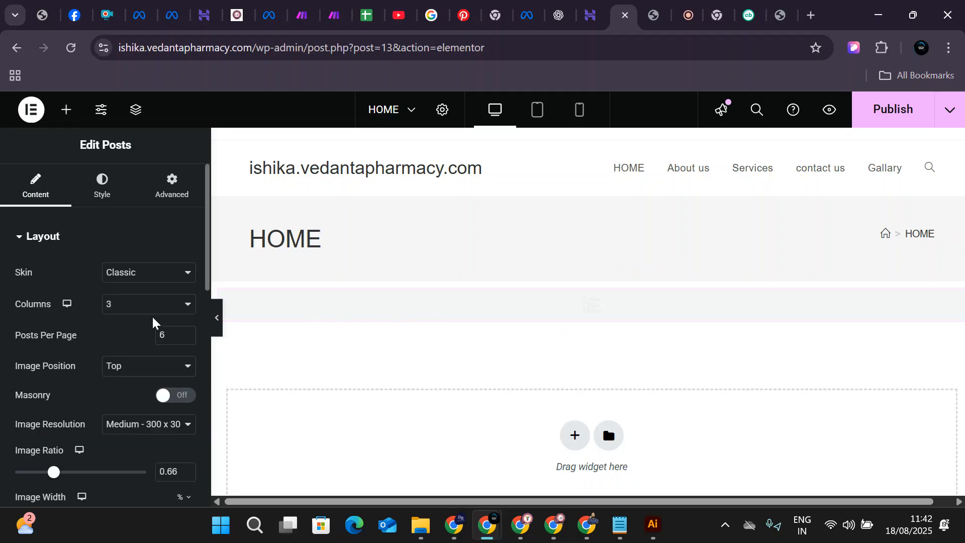
scroll(403, 323, down, 1)
click(70, 110)
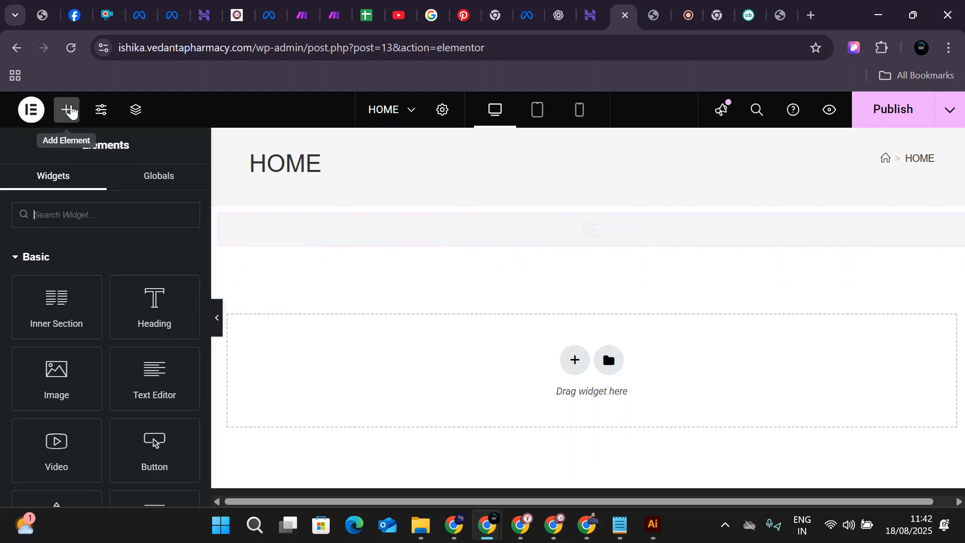
scroll(167, 402, down, 4)
drag(154, 475, 498, 236)
click(68, 44)
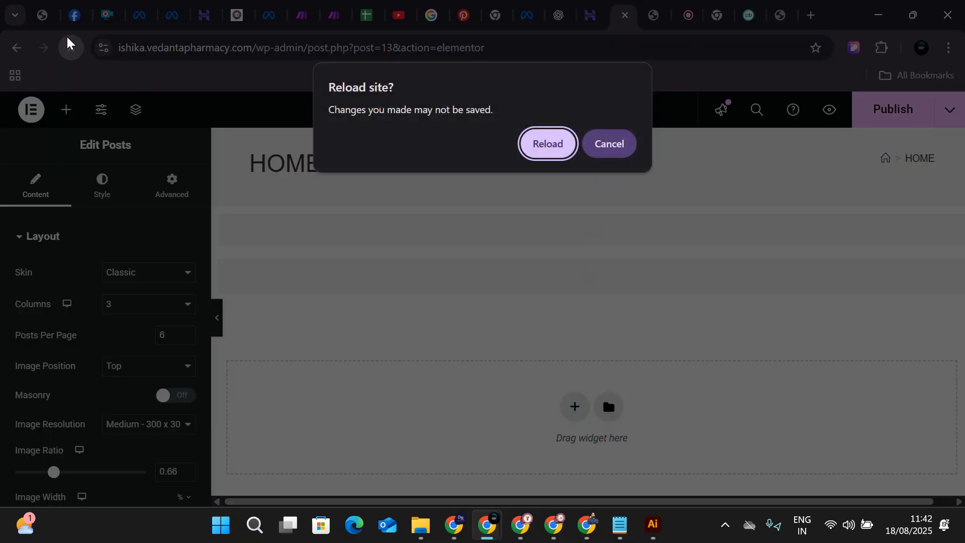
click(547, 140)
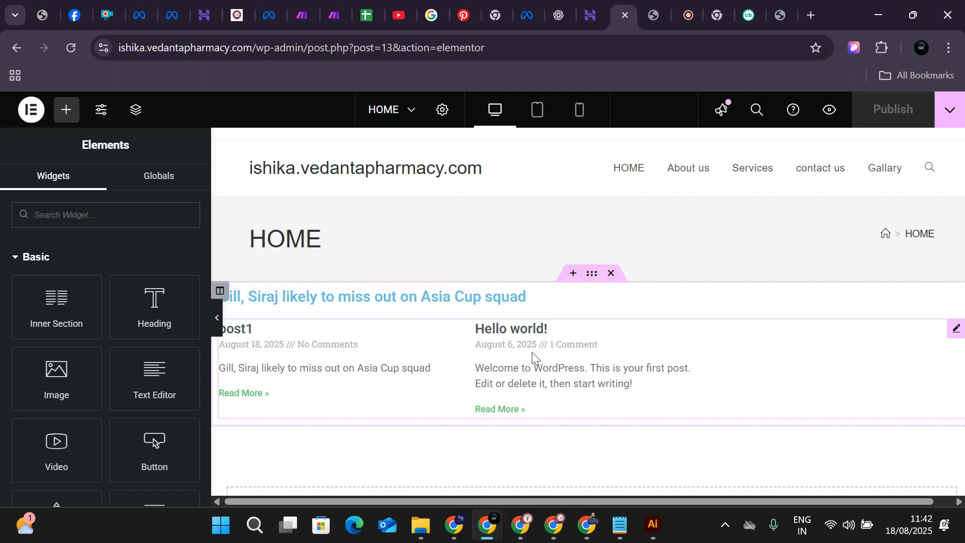
Go back to the cricbuzz.com home page and examine how its news posts are arranged with images, headlines and excerpts.
click(744, 15)
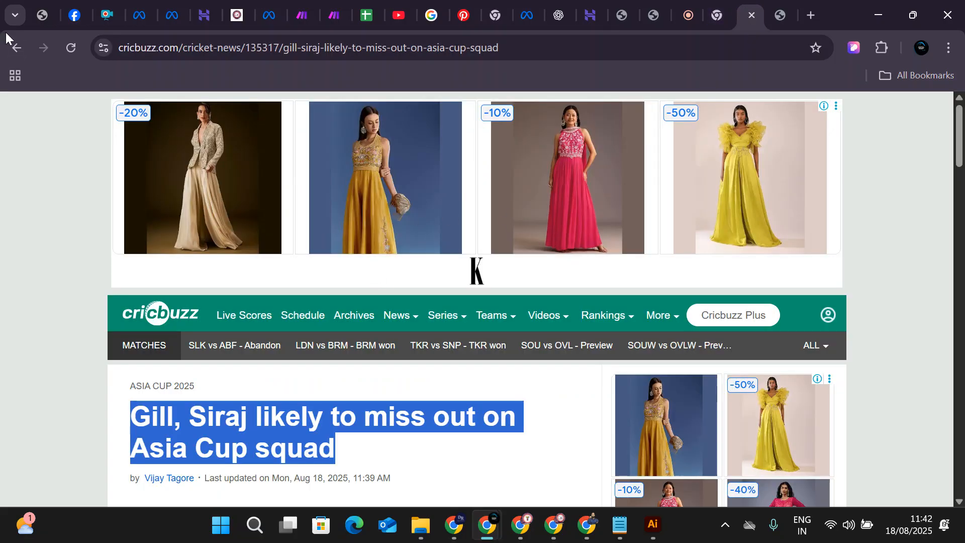
click(15, 47)
scroll(314, 276, down, 10)
scroll(444, 347, down, 20)
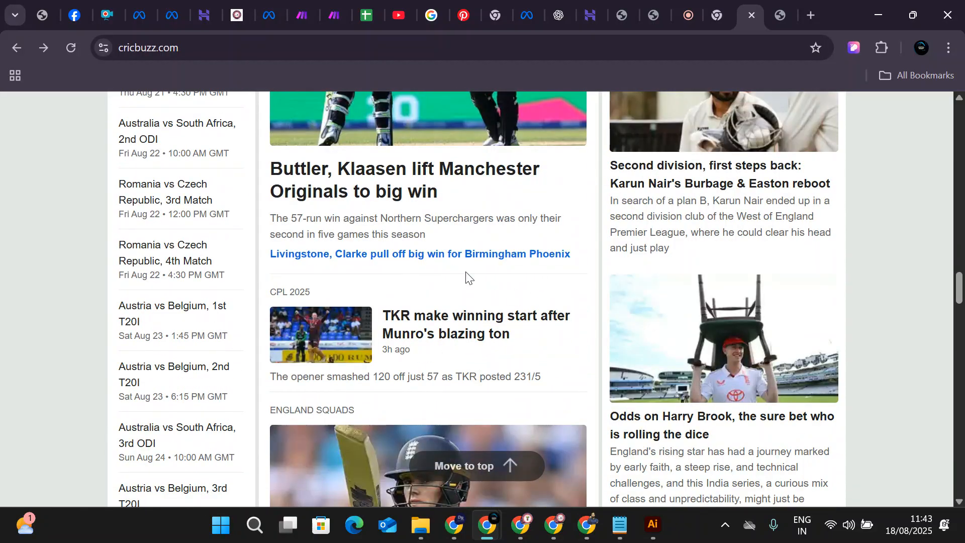
click(722, 2)
click(749, 9)
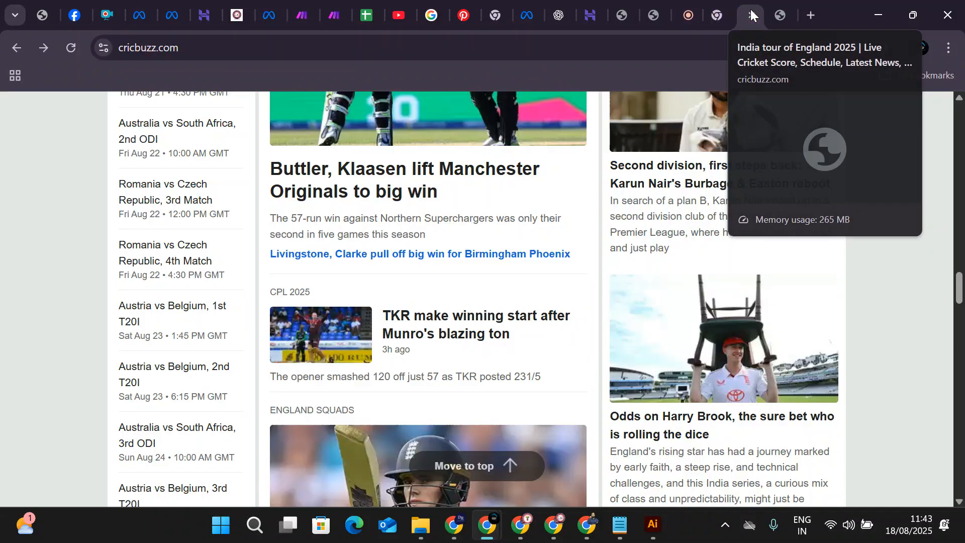
scroll(477, 301, up, 10)
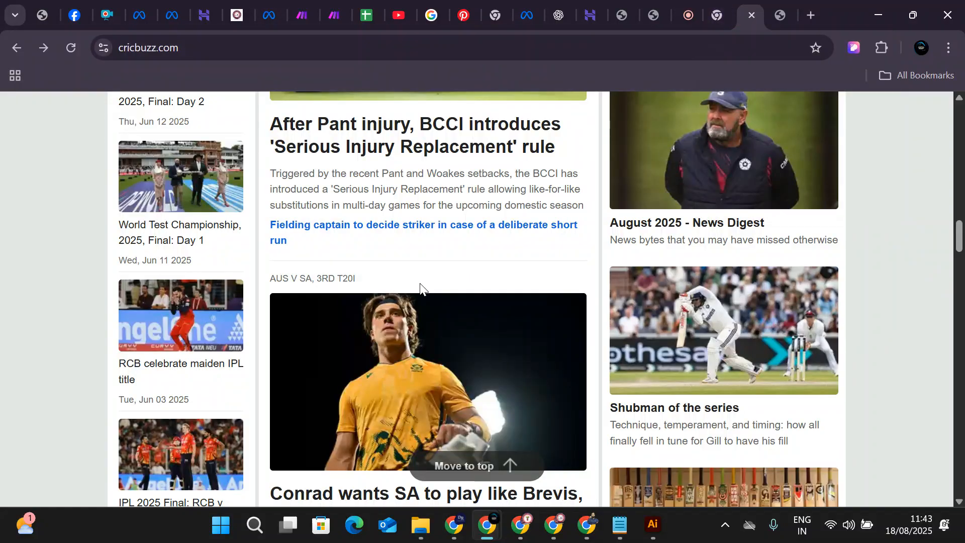
scroll(248, 251, up, 15)
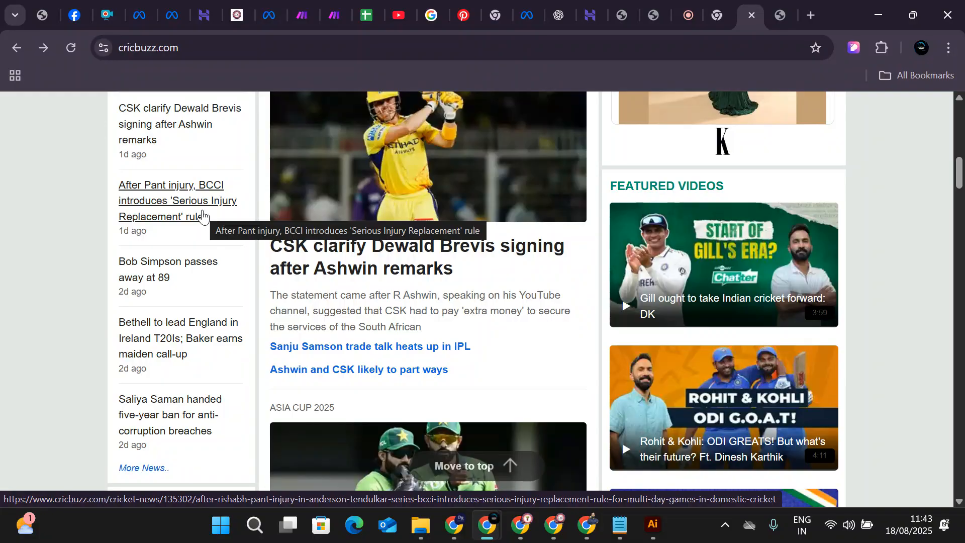
scroll(203, 216, up, 12)
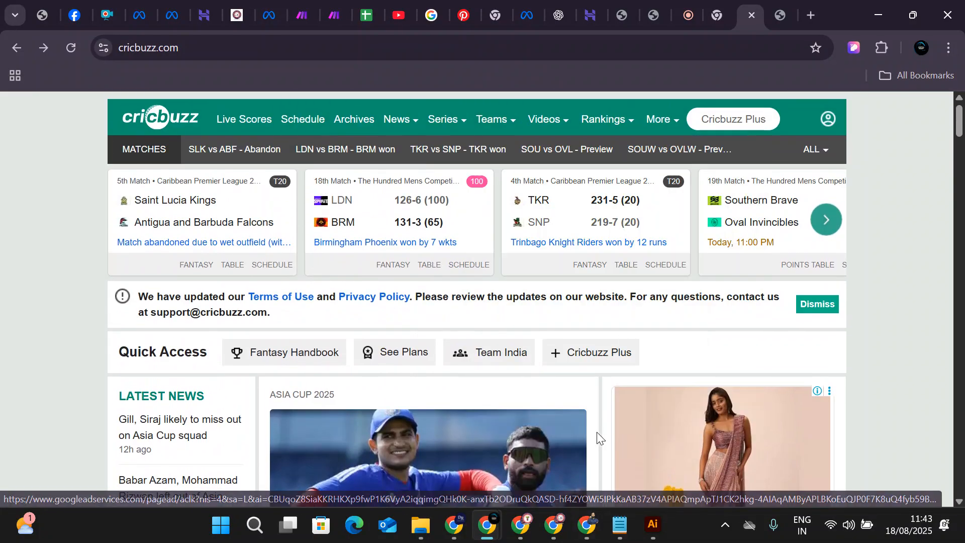
scroll(578, 412, down, 5)
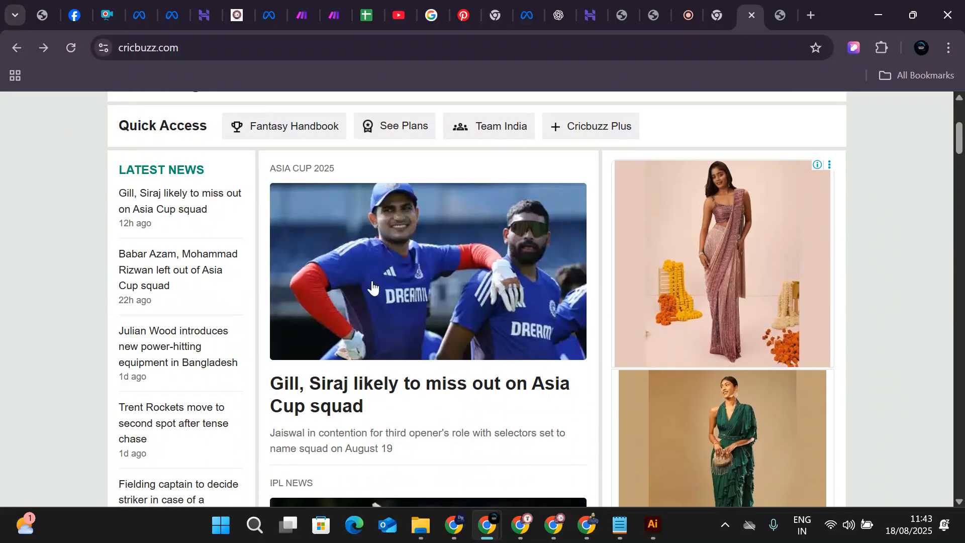
scroll(390, 301, down, 3)
scroll(422, 282, up, 4)
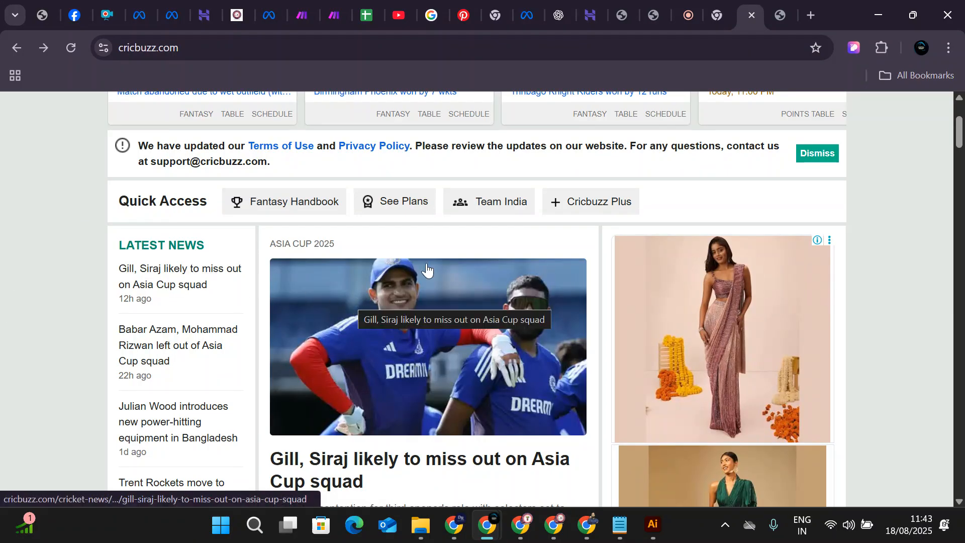
Return to the HOME page's Elementor editor and replace the section holding the heading and Posts widget with an empty single-column section.
click(653, 6)
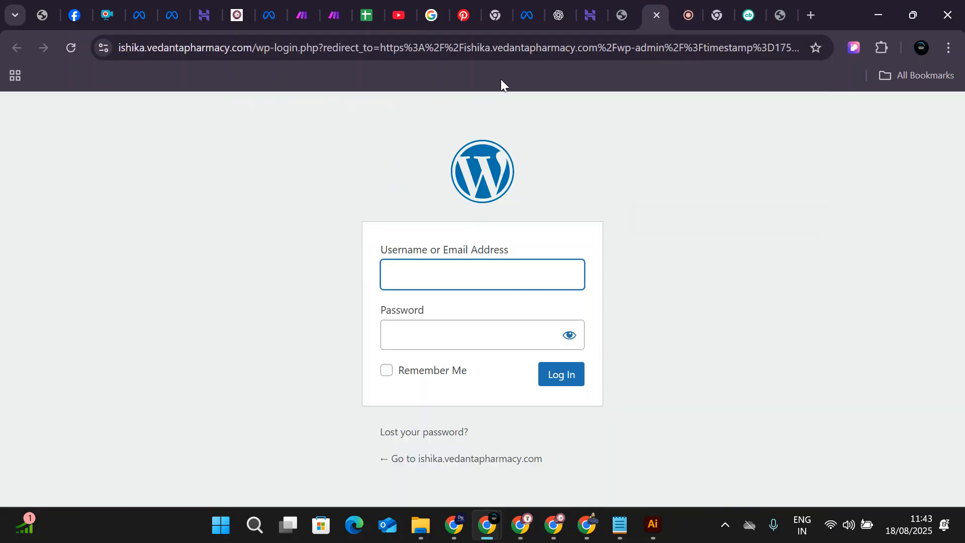
click(658, 16)
click(614, 11)
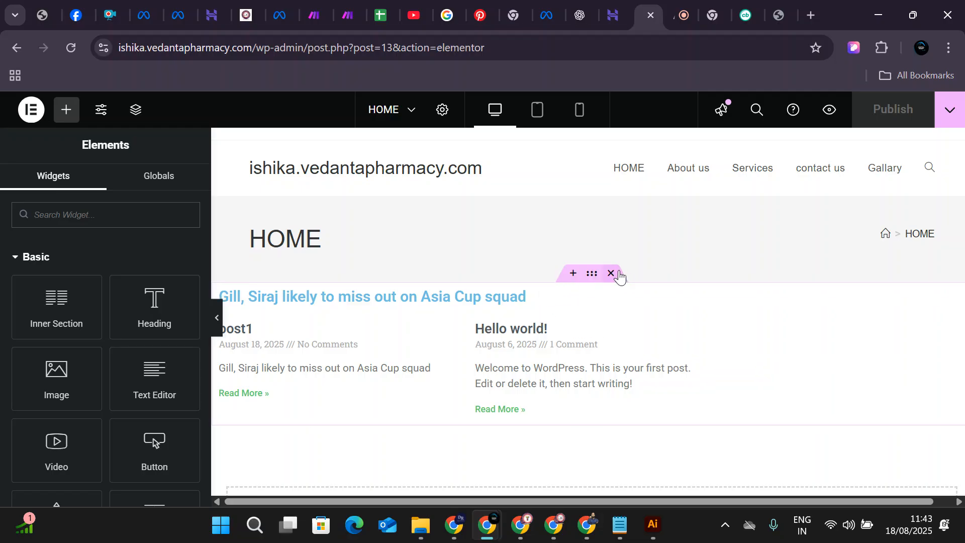
click(617, 273)
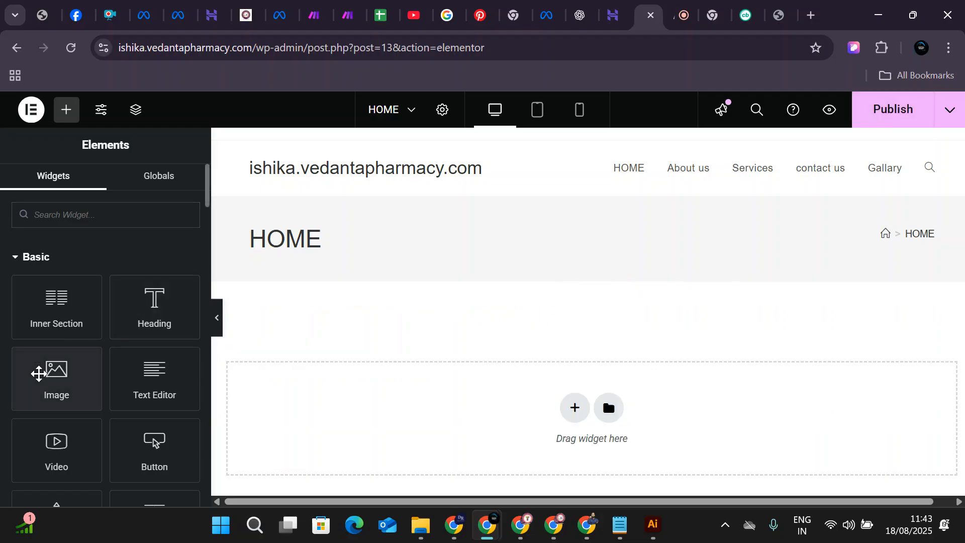
drag(39, 374, 86, 354)
scroll(91, 352, down, 5)
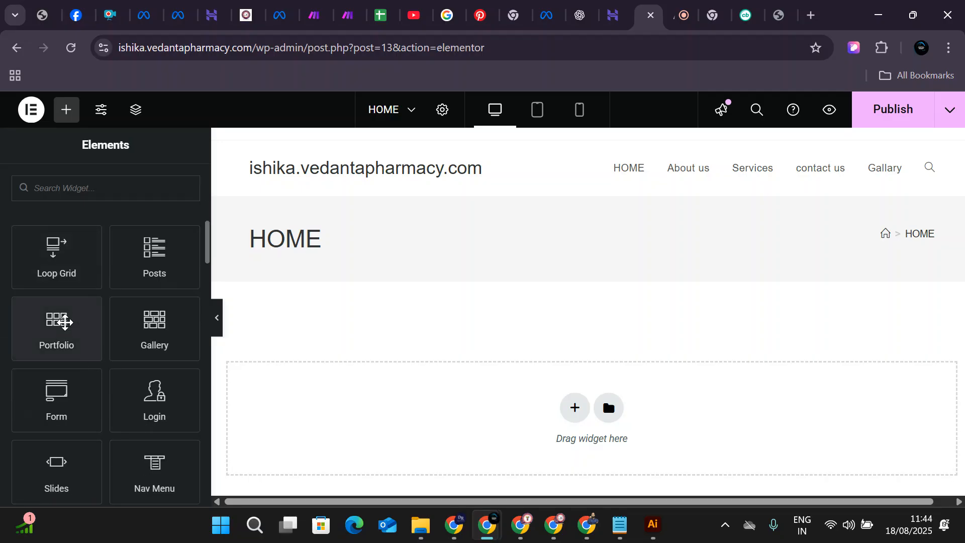
click(569, 421)
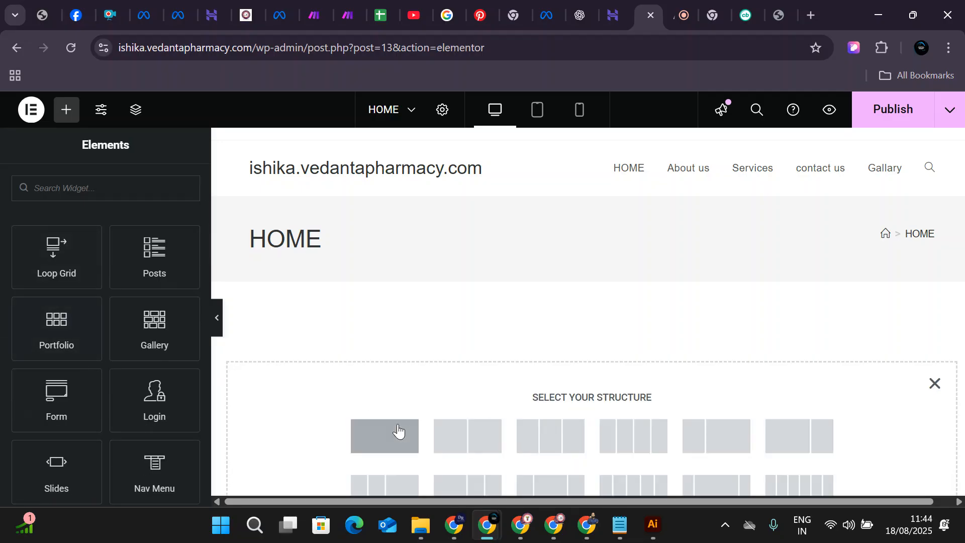
click(399, 431)
Place a Portfolio widget in the empty section, view its image resolution options, and reload the editor without saving.
click(67, 110)
scroll(125, 367, down, 6)
drag(55, 393, 491, 296)
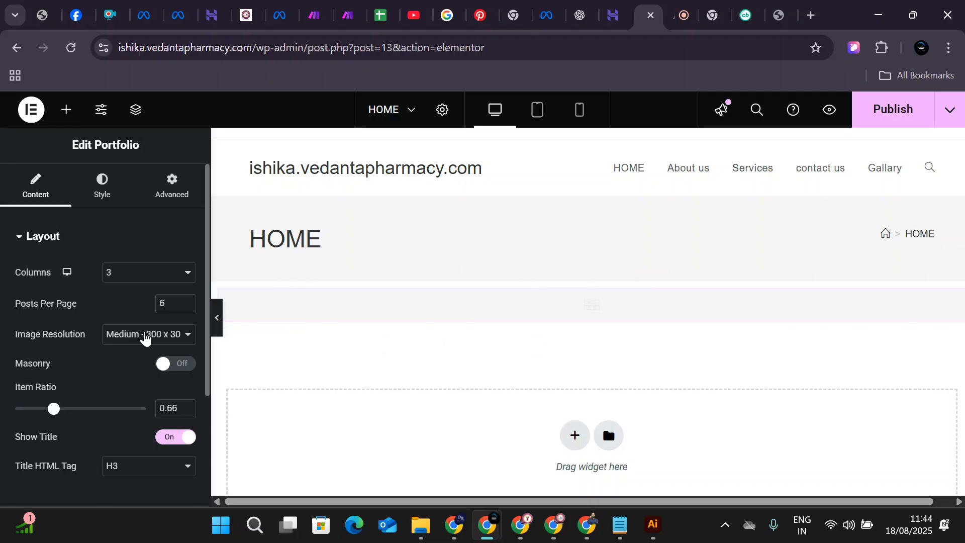
click(144, 336)
click(144, 335)
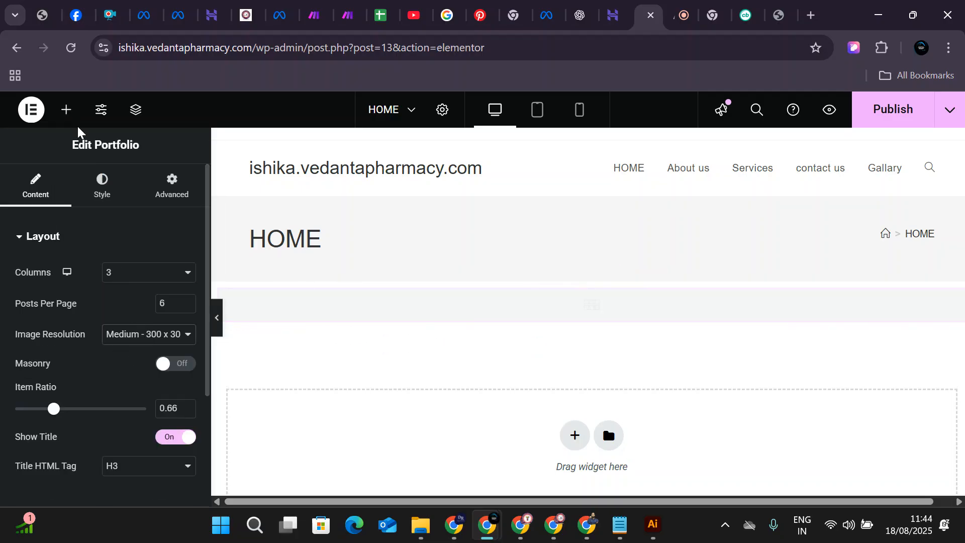
click(70, 47)
click(559, 170)
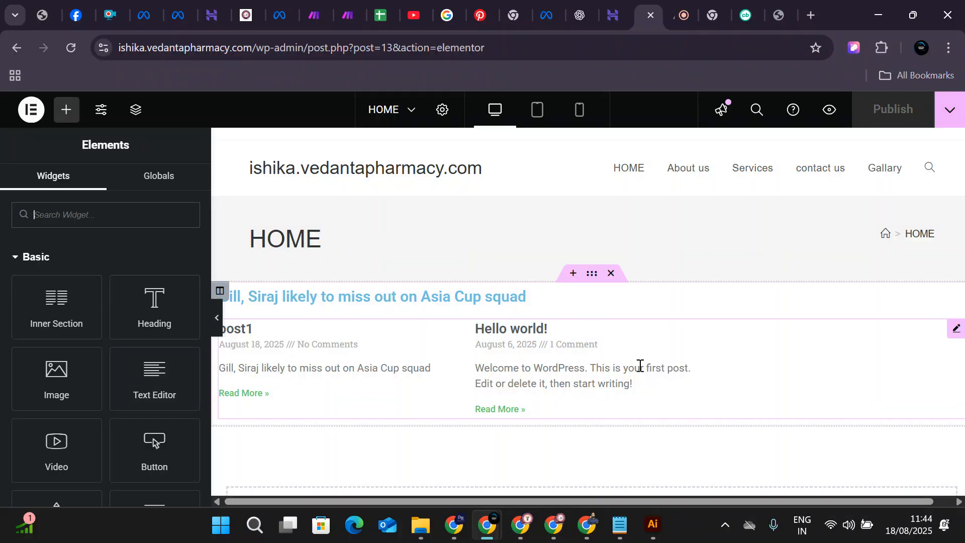
Try the Cards and Full Content skins on the HOME page's Posts widget, and look at post1's heading for comparison.
click(426, 355)
click(153, 277)
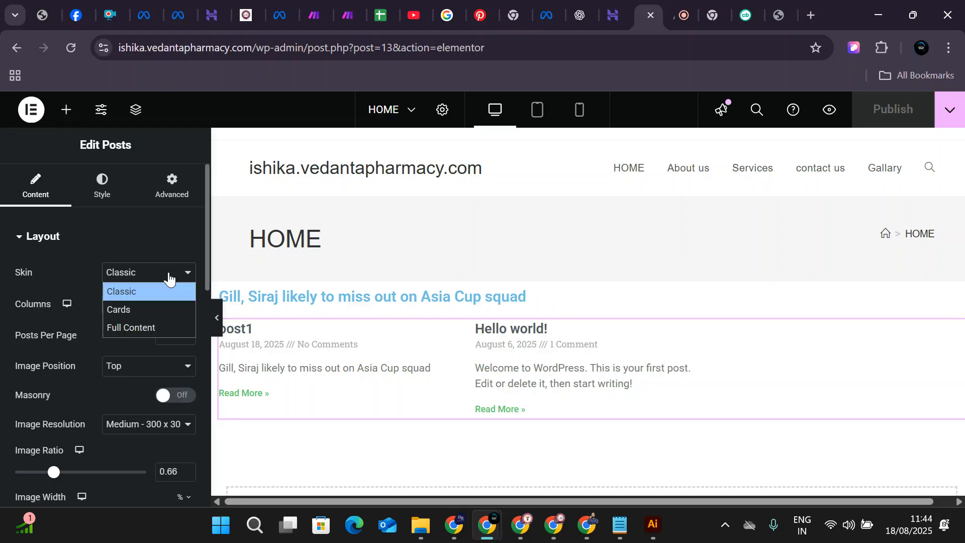
click(151, 308)
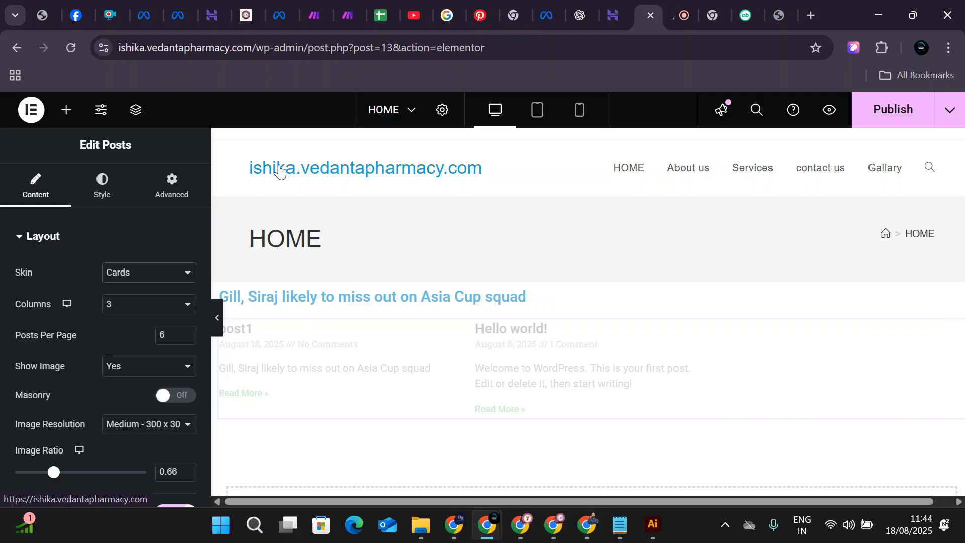
click(148, 277)
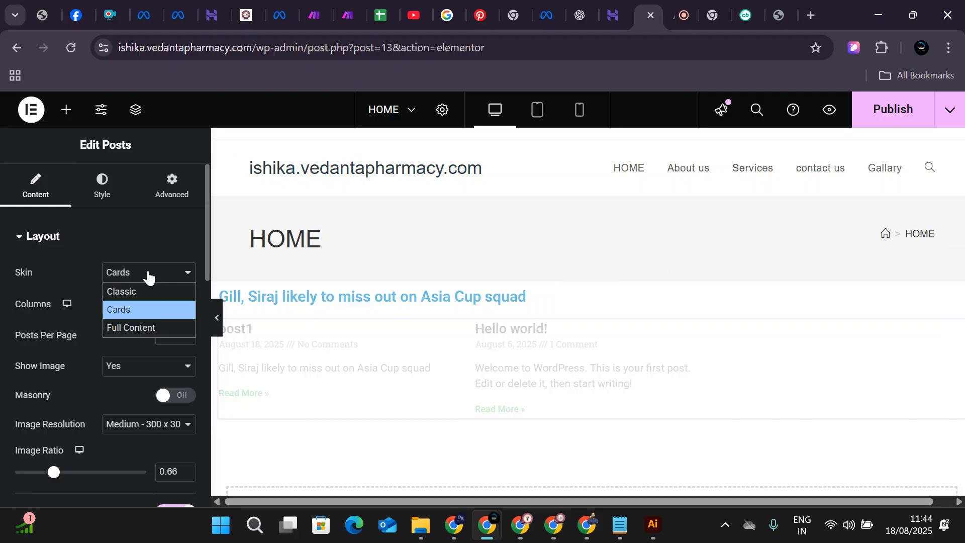
click(150, 327)
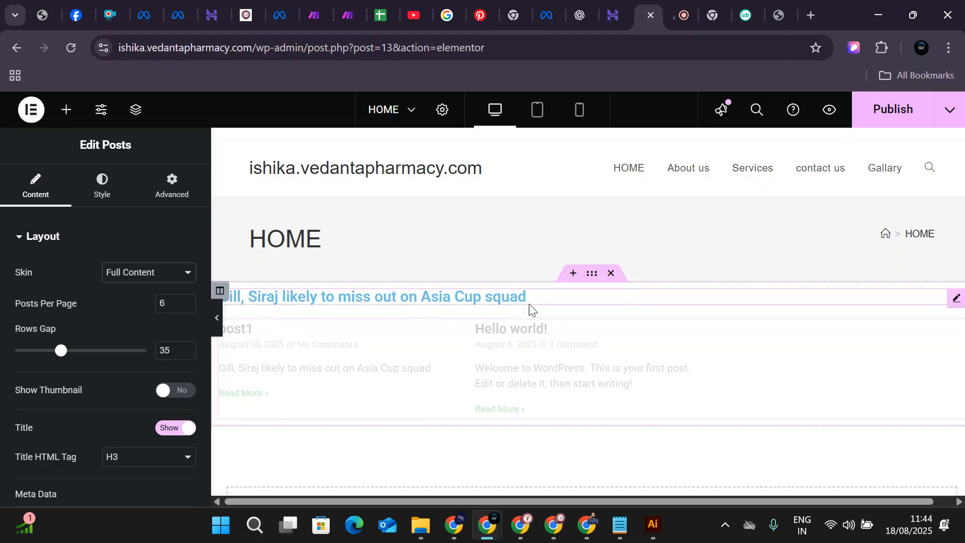
click(779, 14)
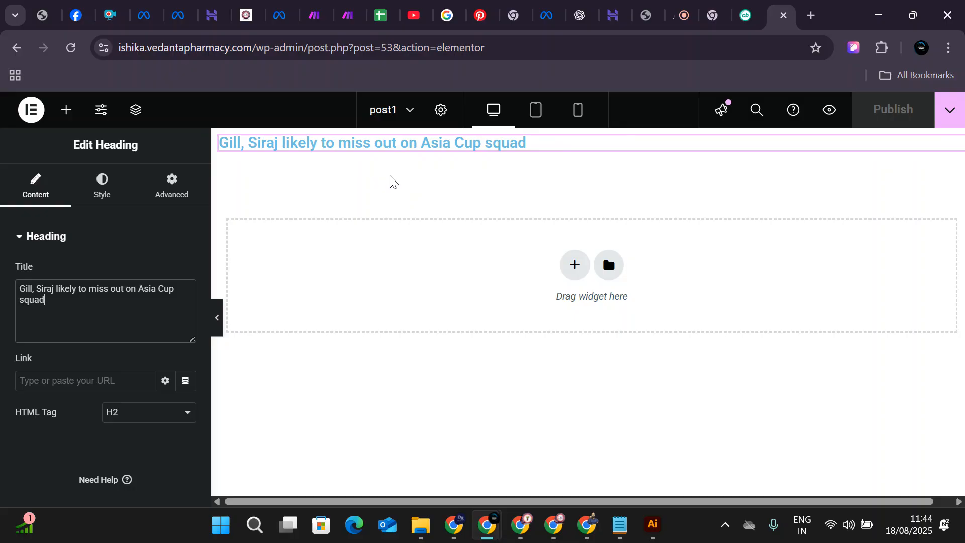
click(649, 16)
scroll(161, 318, down, 2)
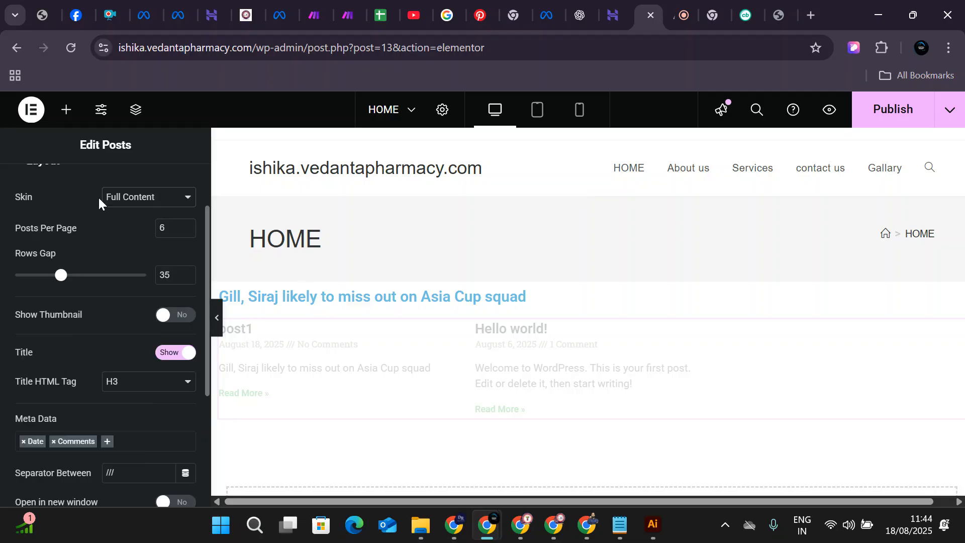
Remove the HOME page section containing the heading and Posts widget, and insert a new single-column section.
click(66, 109)
scroll(124, 315, down, 2)
scroll(123, 315, up, 1)
scroll(123, 315, down, 8)
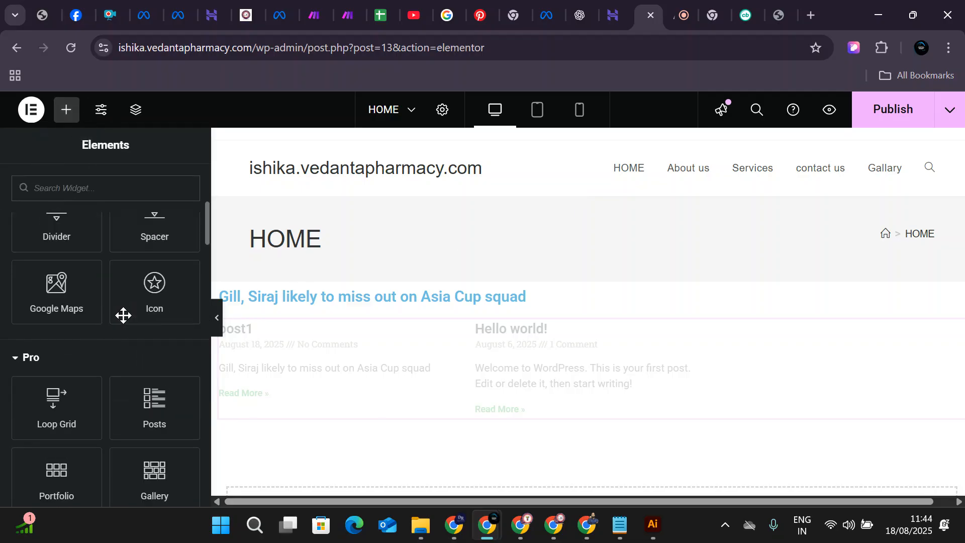
scroll(123, 316, down, 1)
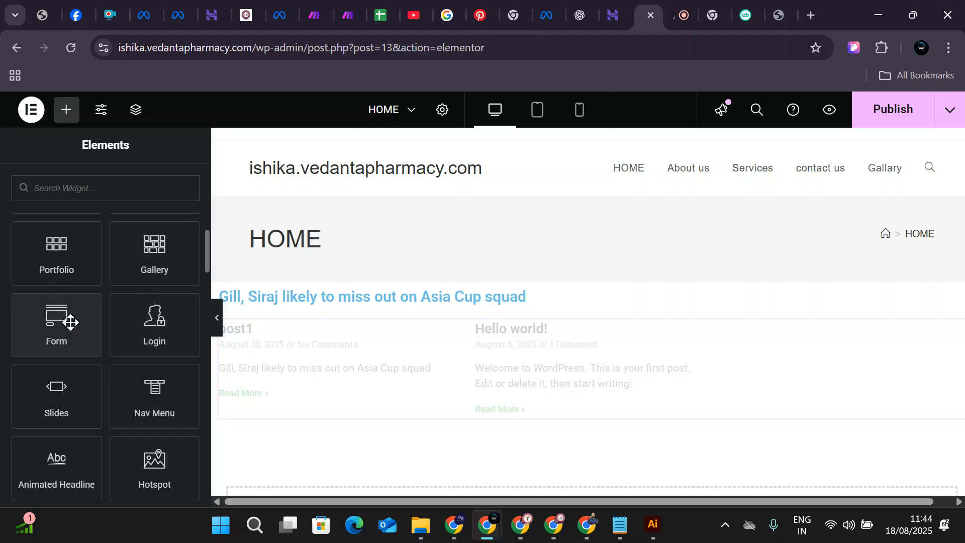
click(610, 274)
click(574, 406)
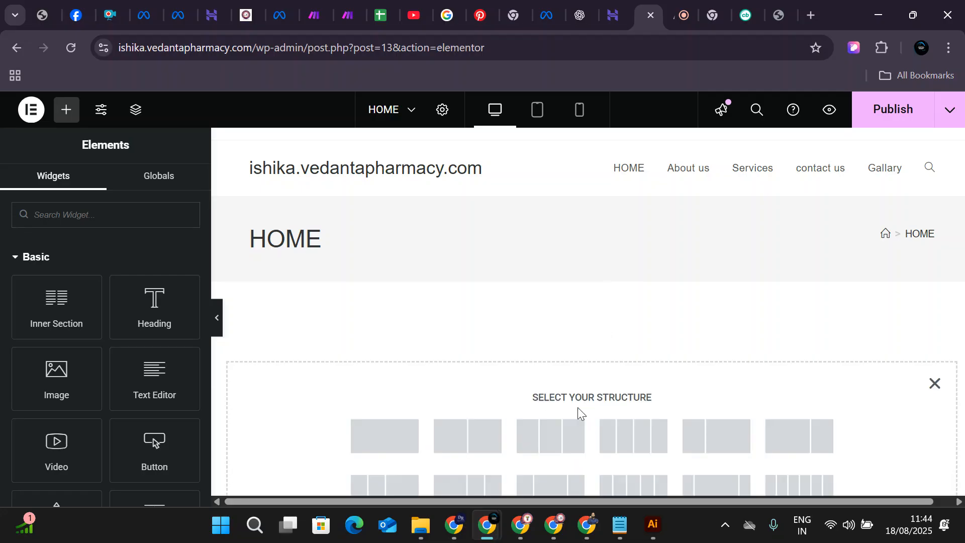
click(392, 433)
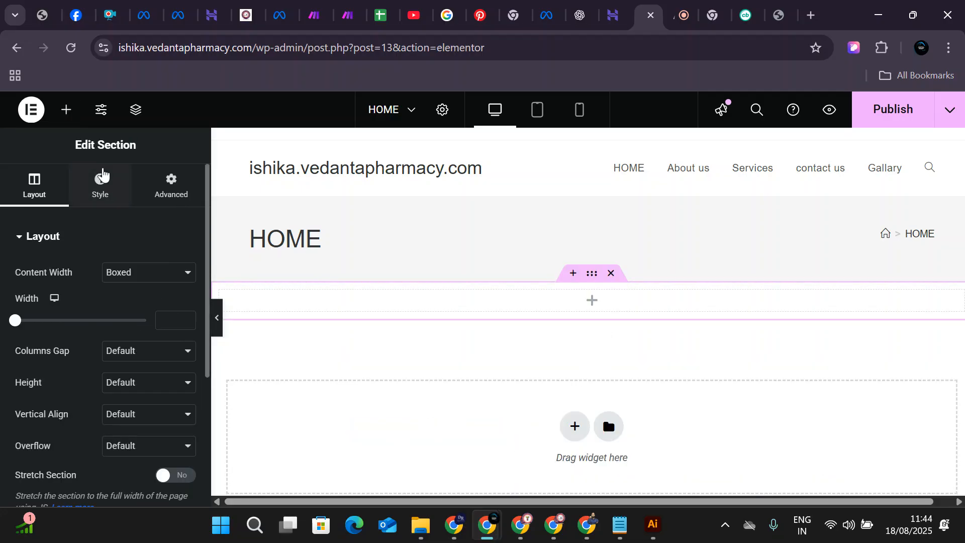
Add a Gallery widget to the new single-column section.
click(67, 109)
scroll(138, 332, down, 8)
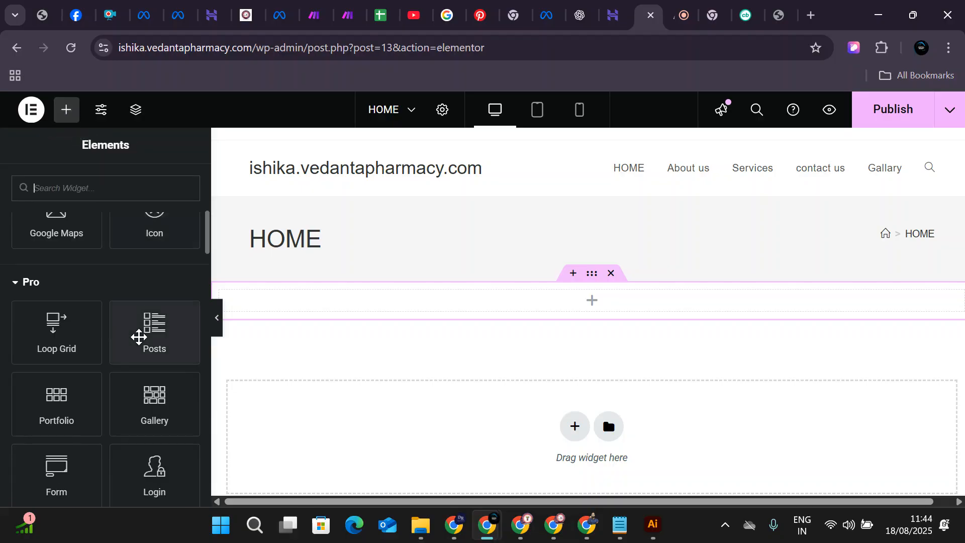
scroll(139, 336, down, 2)
drag(157, 299, 502, 336)
Fill the Gallery widget with four Media Library images: makhana with leaves, the Makhana Nutrient Value chart, the house and the Red Fort.
click(66, 358)
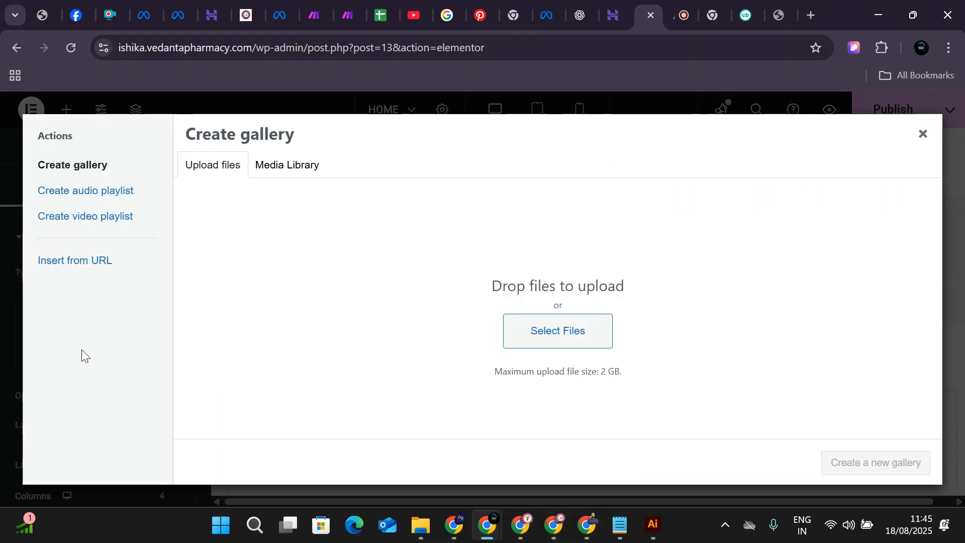
click(316, 172)
click(267, 295)
click(370, 291)
click(551, 289)
click(623, 297)
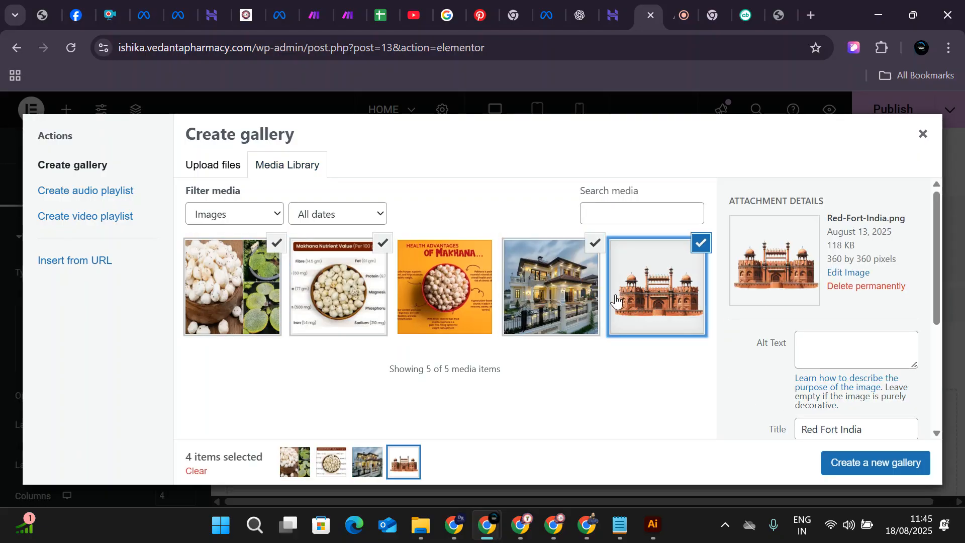
click(875, 462)
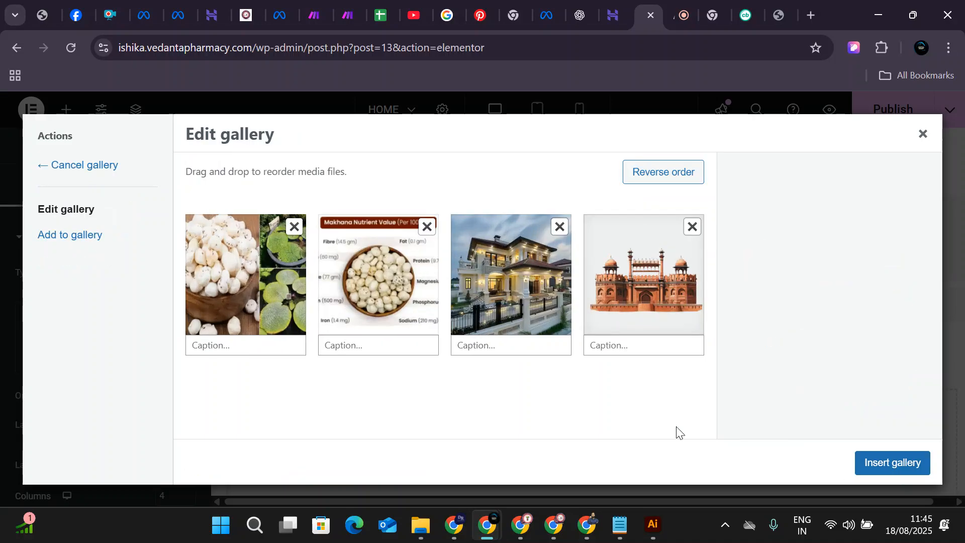
click(866, 461)
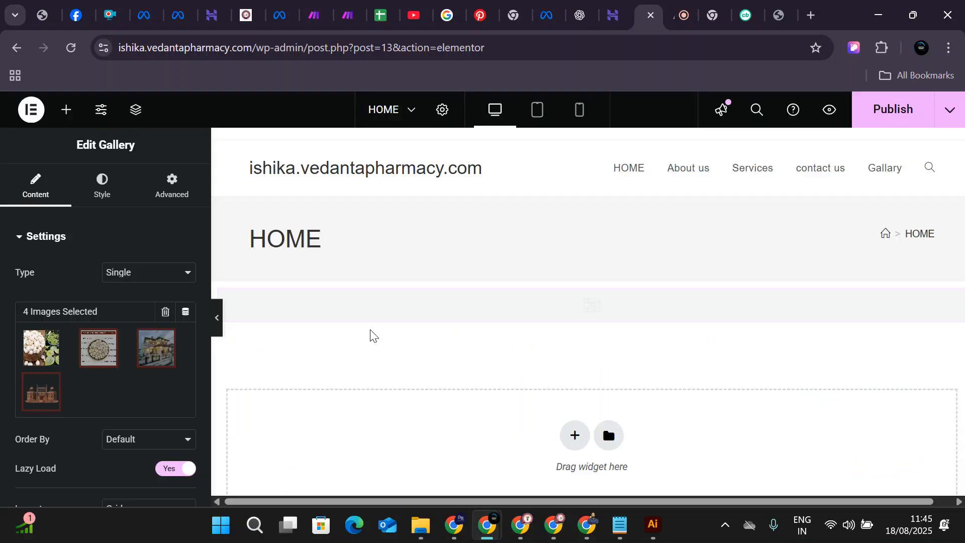
Reload the HOME page in the editor, discarding the unsaved changes.
click(71, 48)
click(565, 170)
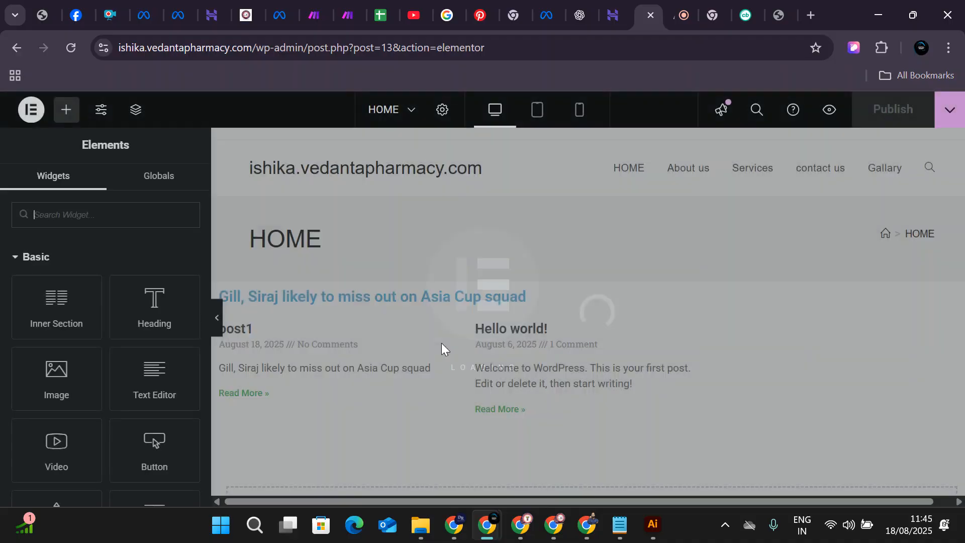
scroll(462, 352, down, 3)
scroll(483, 372, up, 2)
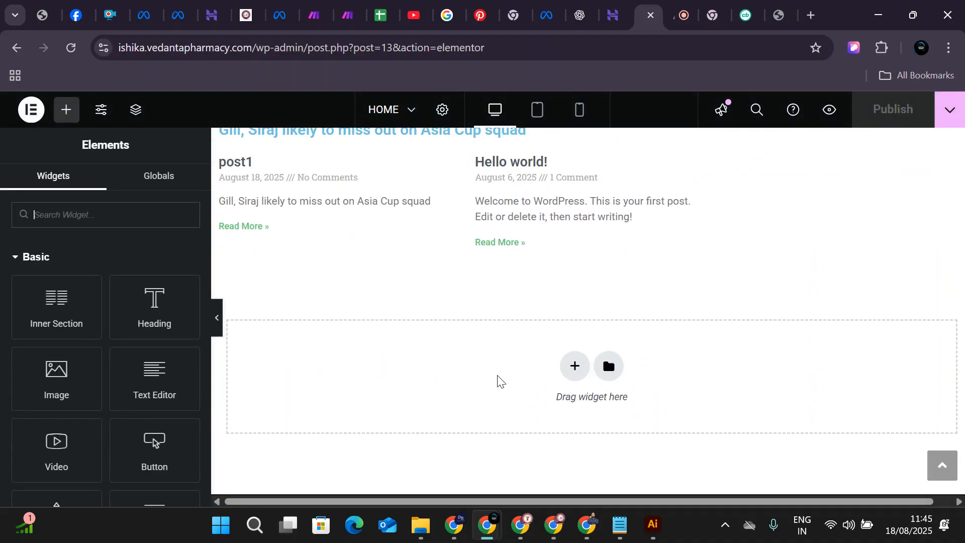
Insert a single-column section below the Posts widget and add a Gallery widget to it.
click(577, 368)
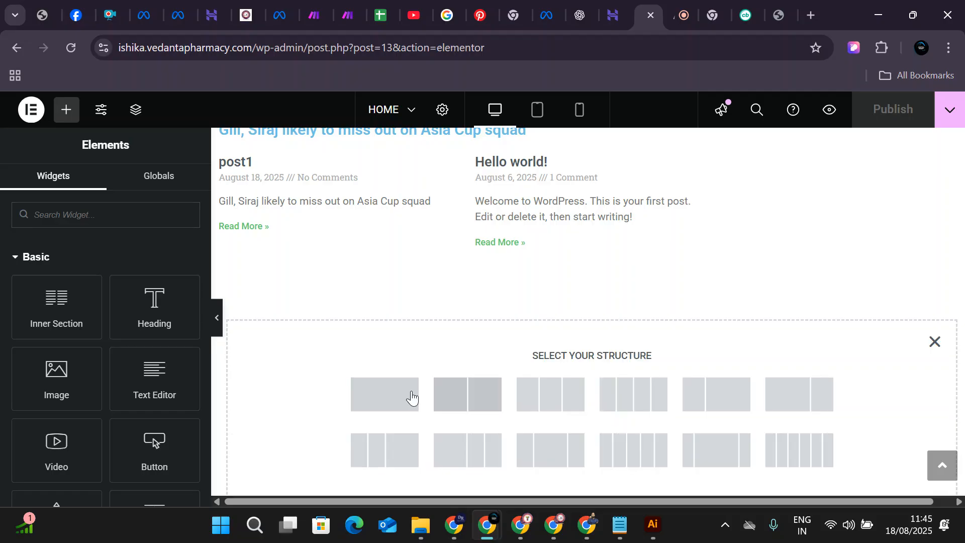
click(406, 395)
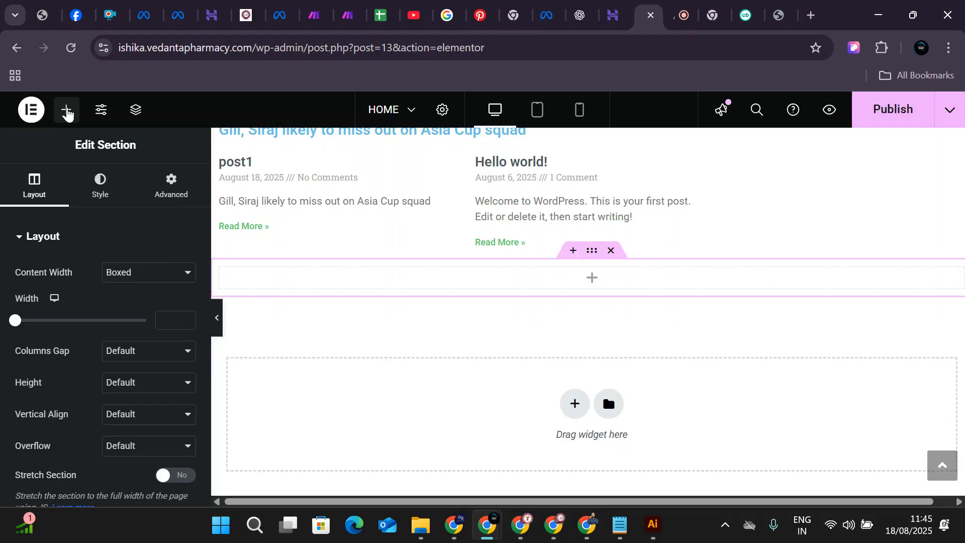
click(66, 111)
scroll(81, 338, down, 7)
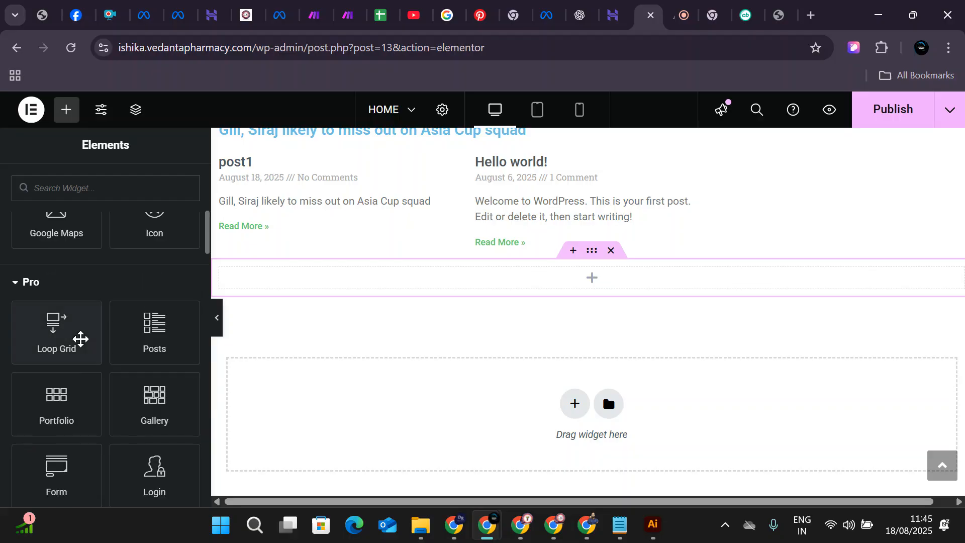
drag(154, 400, 523, 281)
Fill the Gallery widget with five Media Library images: Red Fort, house, makhana health advantages, Makhana Nutrient Value chart and makhana with leaves.
click(40, 348)
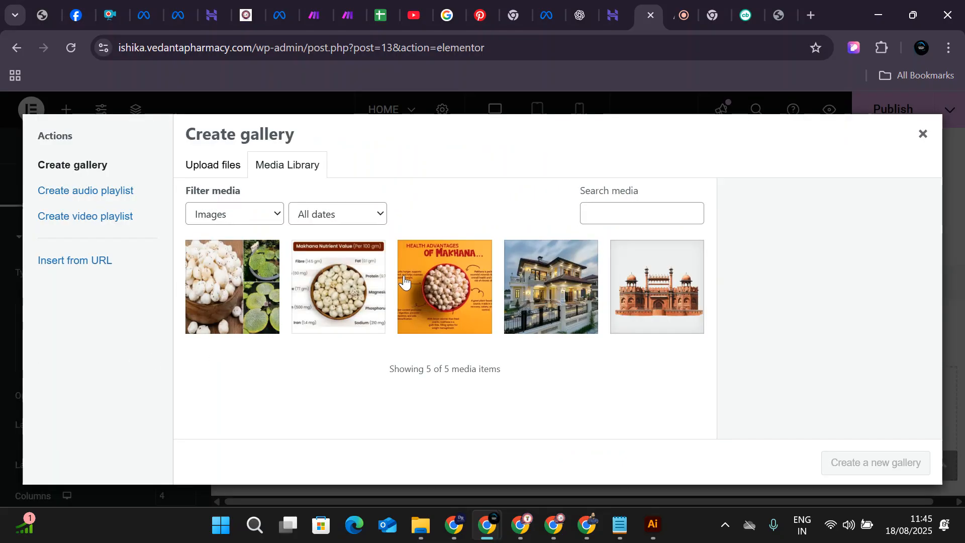
click(648, 291)
click(505, 307)
click(420, 303)
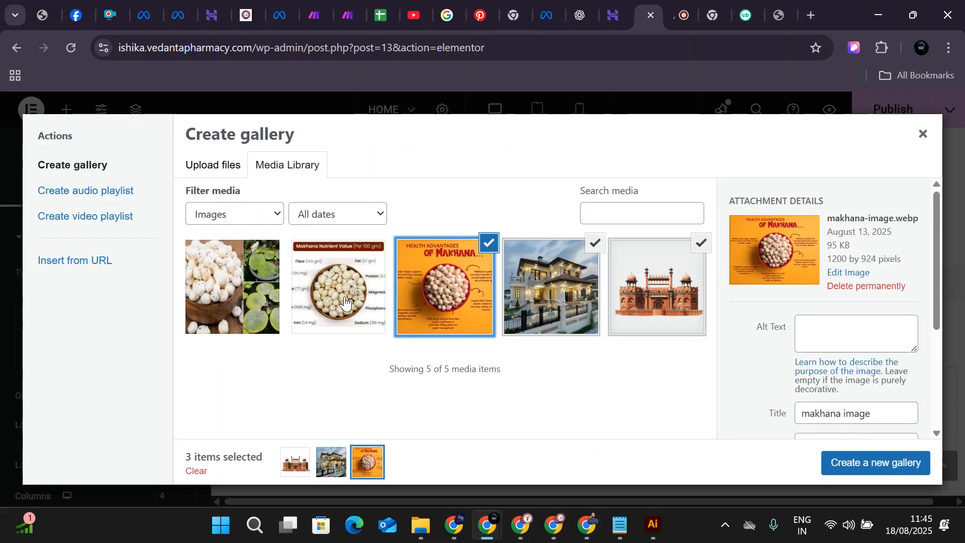
click(347, 304)
click(230, 309)
click(877, 462)
click(886, 462)
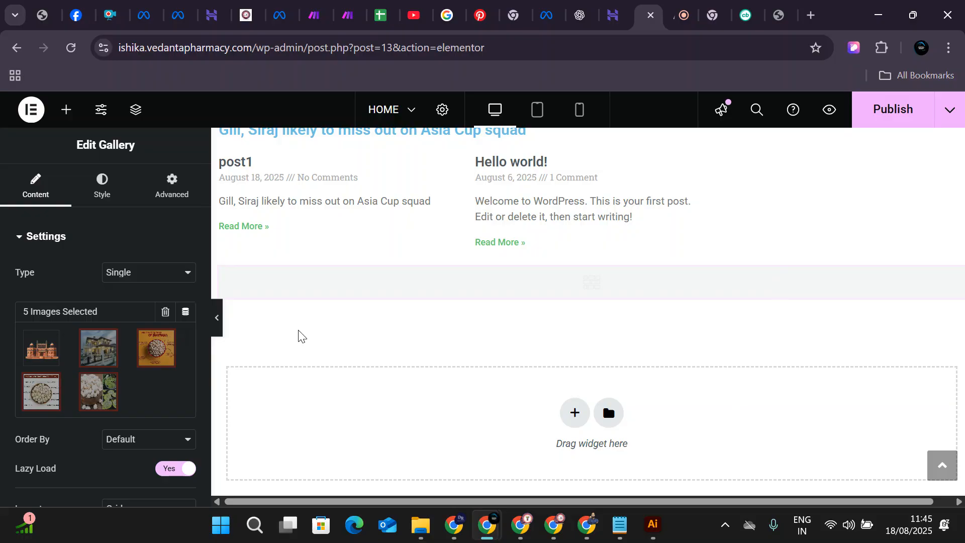
Remove the Gallery section and insert a section with four equal columns in its place.
click(609, 253)
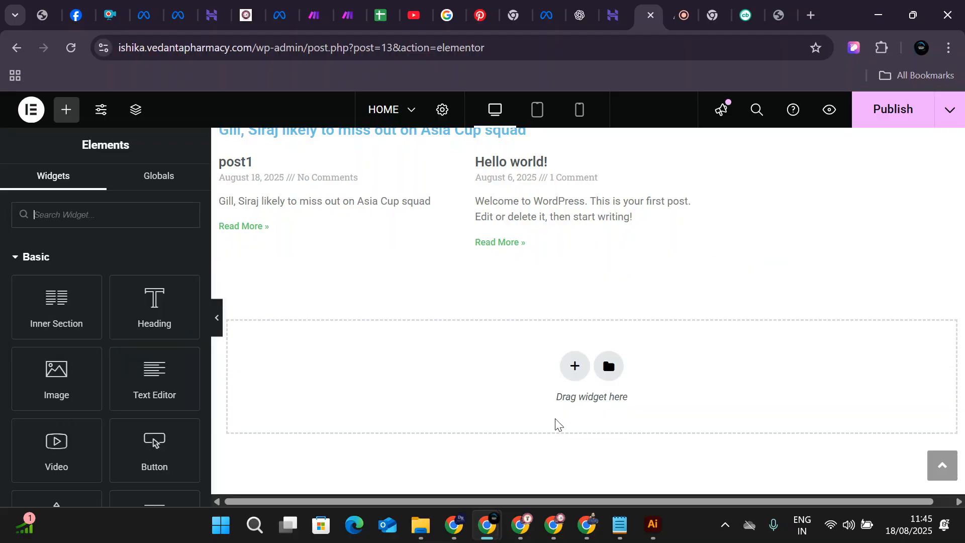
click(575, 366)
click(633, 400)
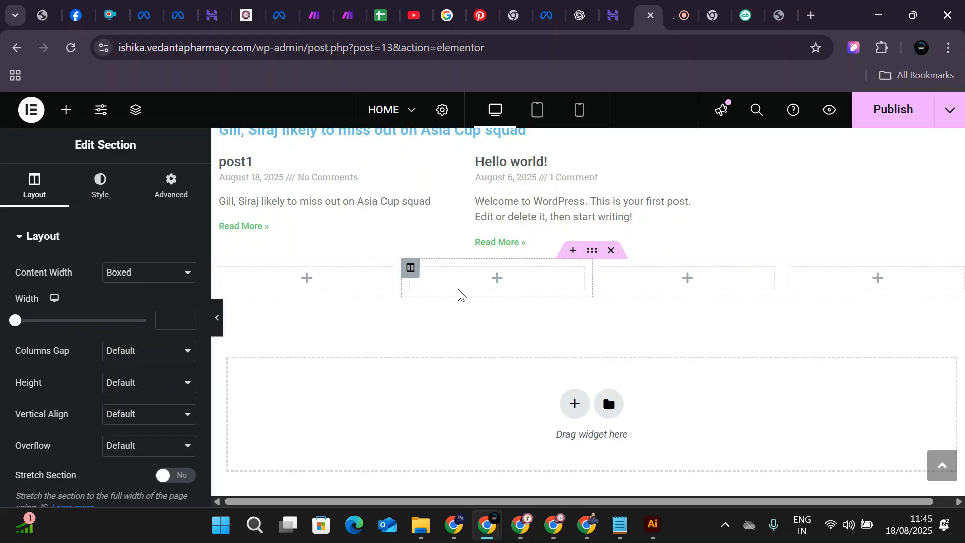
Add an Image widget to the first column and set its image to the Red Fort picture from the Media Library.
click(66, 109)
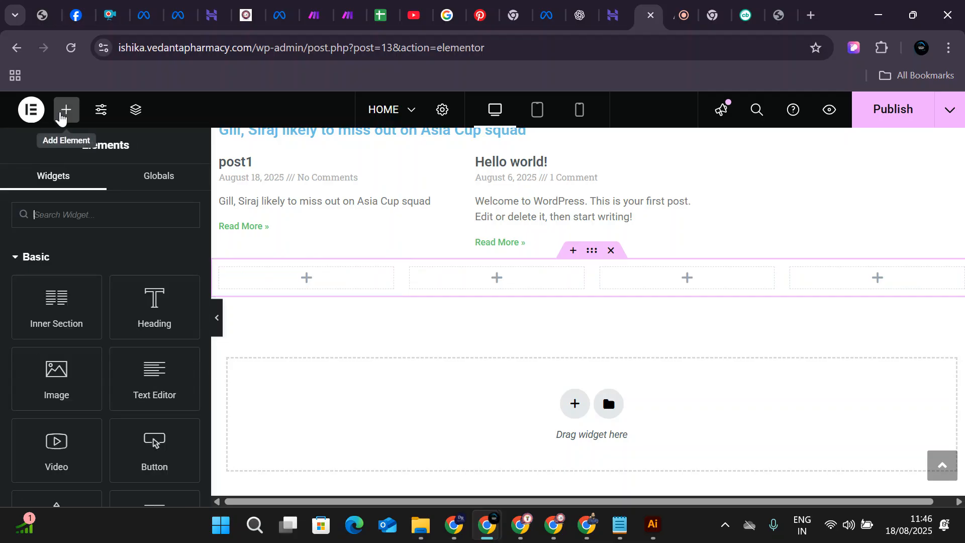
drag(75, 395, 299, 273)
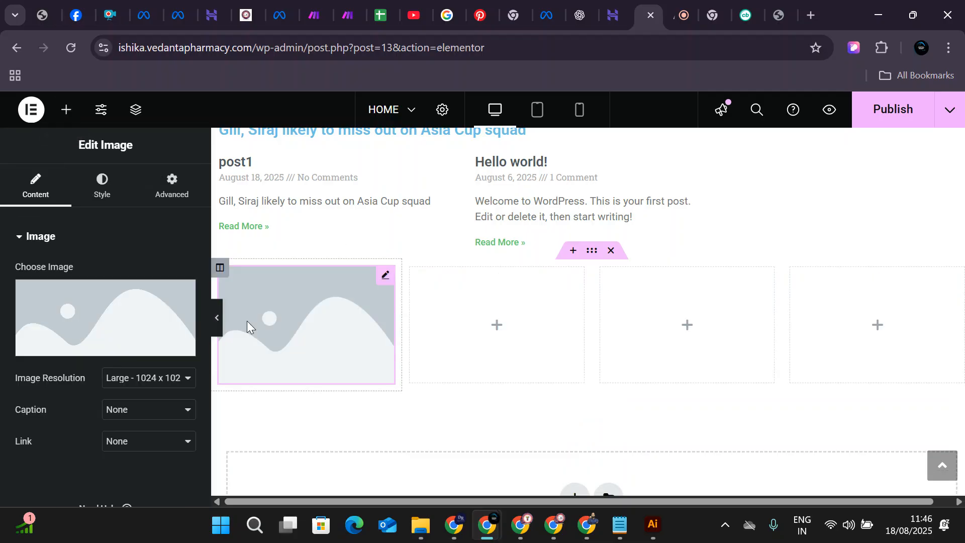
click(97, 318)
click(610, 282)
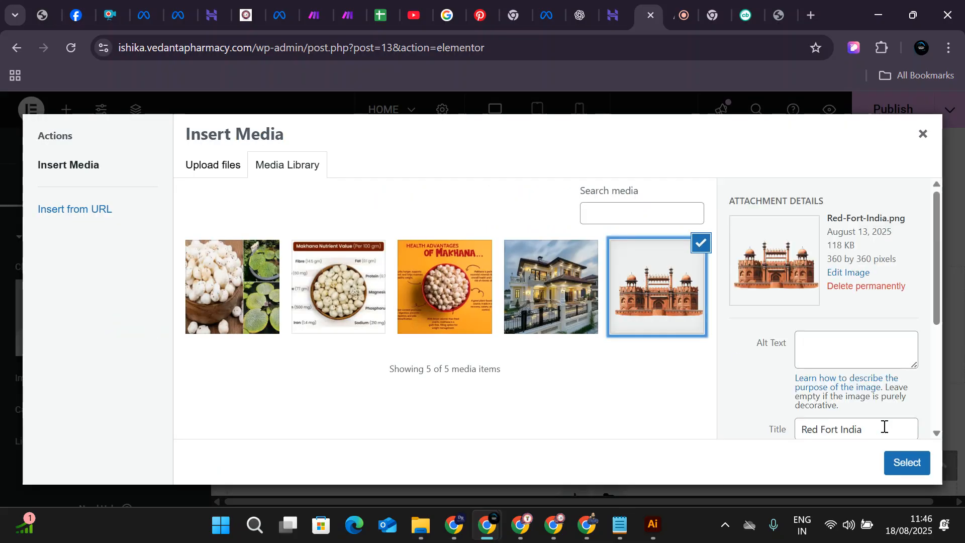
click(906, 462)
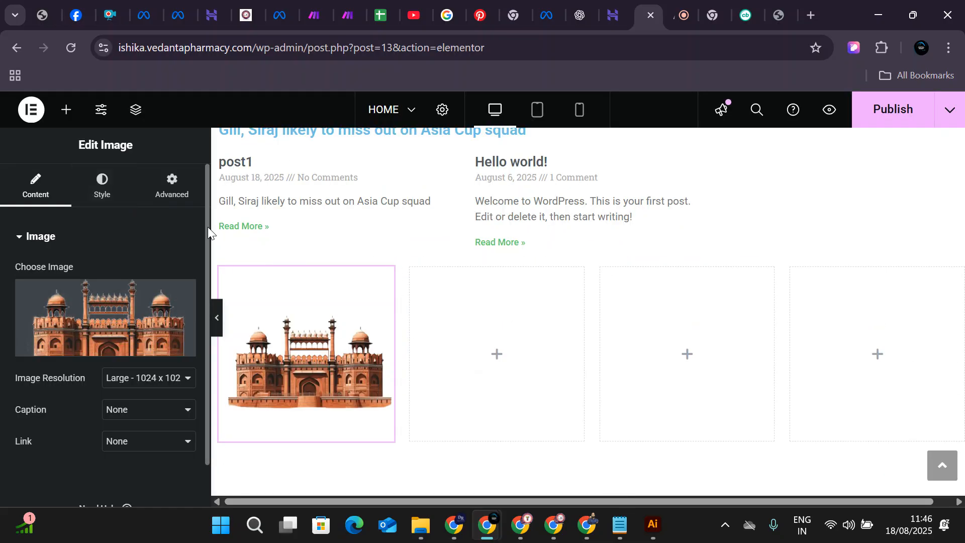
Add an Image widget to the second column and set its image to the Makhana Nutrient Value chart.
click(60, 112)
drag(59, 377, 467, 362)
click(105, 321)
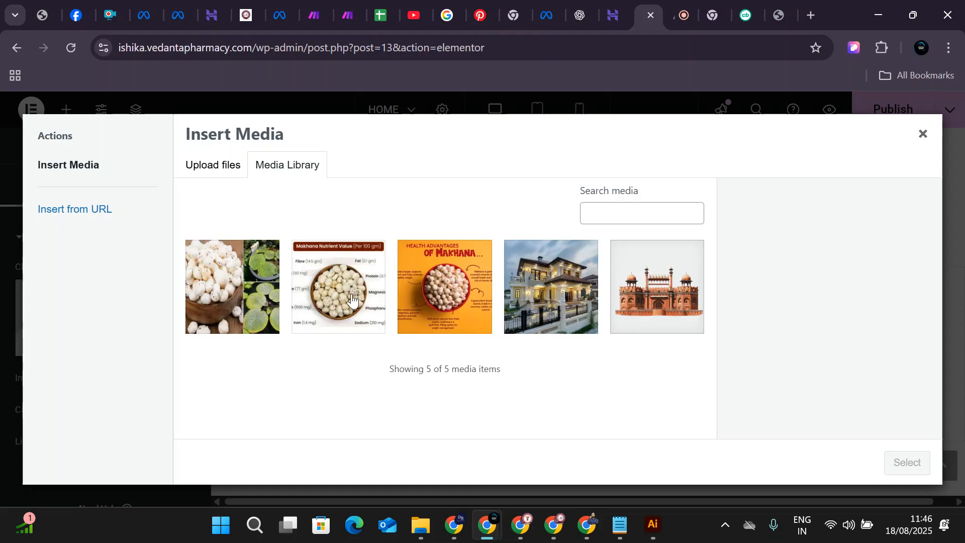
click(352, 301)
click(912, 462)
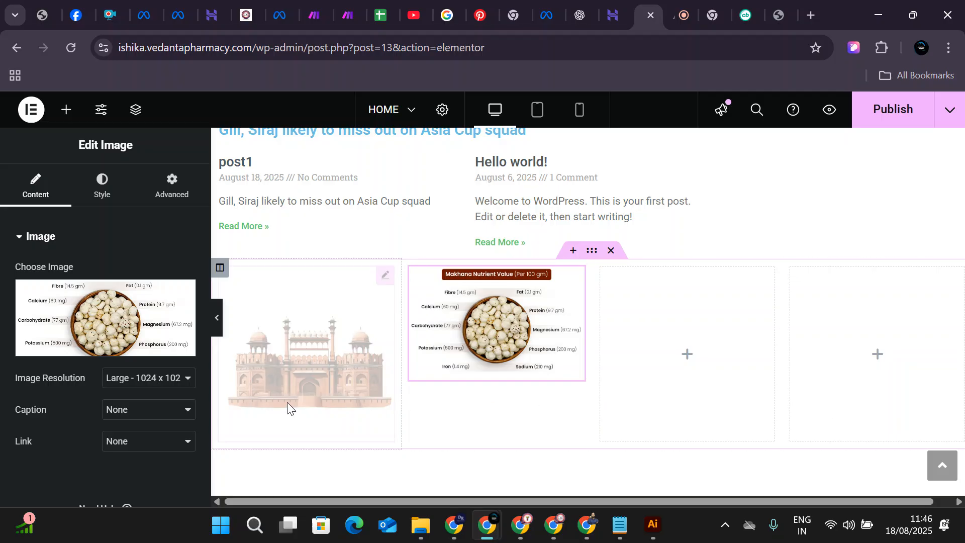
Examine the Red Fort image's advanced settings, including its Transform options.
click(279, 363)
click(166, 188)
scroll(115, 404, down, 5)
scroll(115, 404, down, 5)
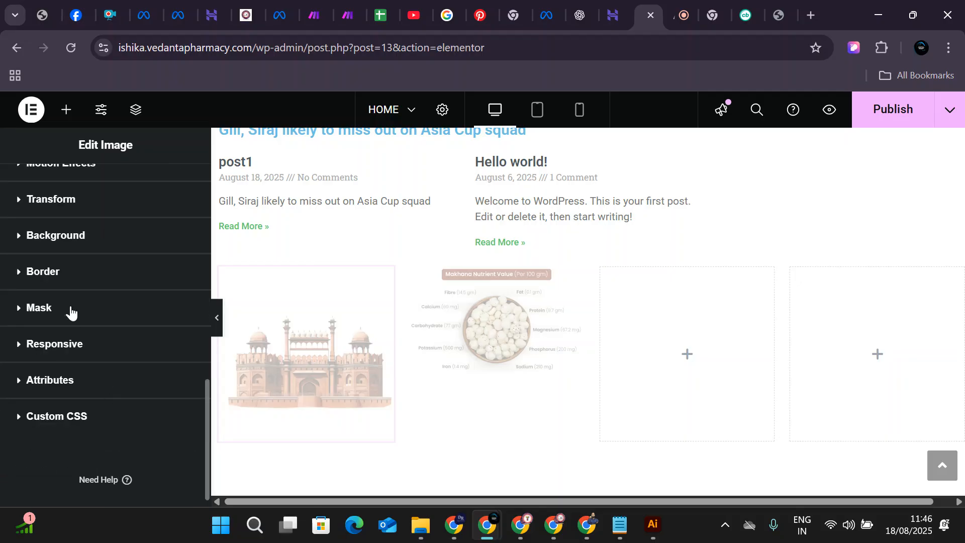
click(71, 201)
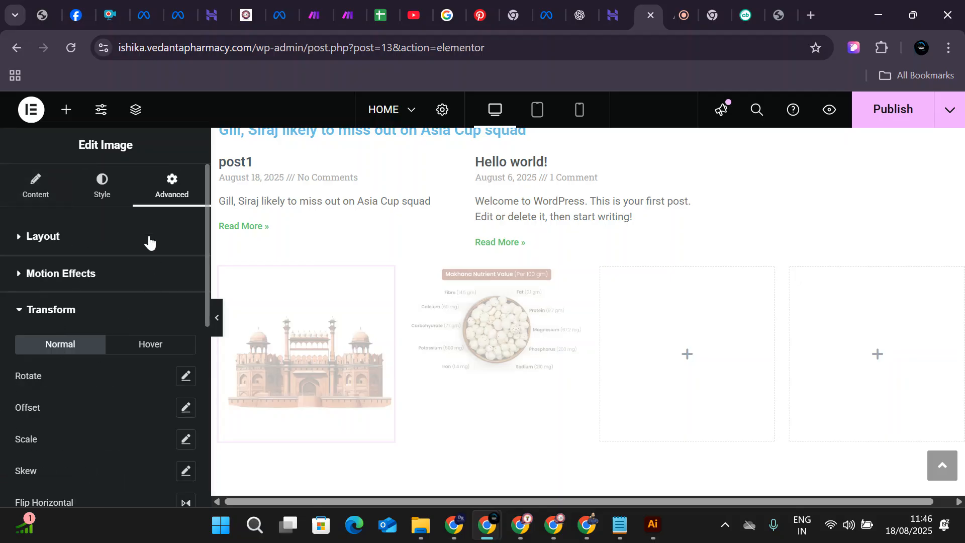
click(34, 188)
Delete the Red Fort Image widget from the first column.
click(576, 280)
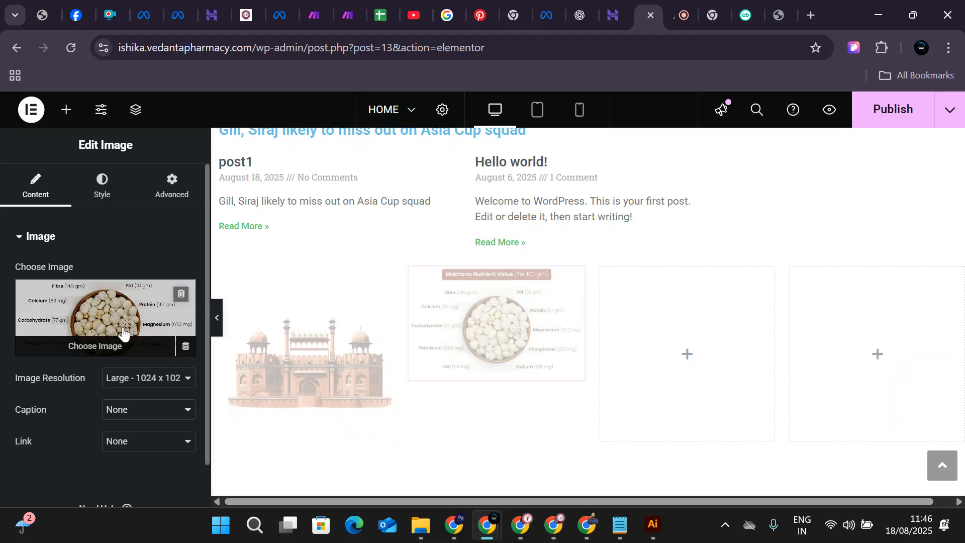
right_click(378, 291)
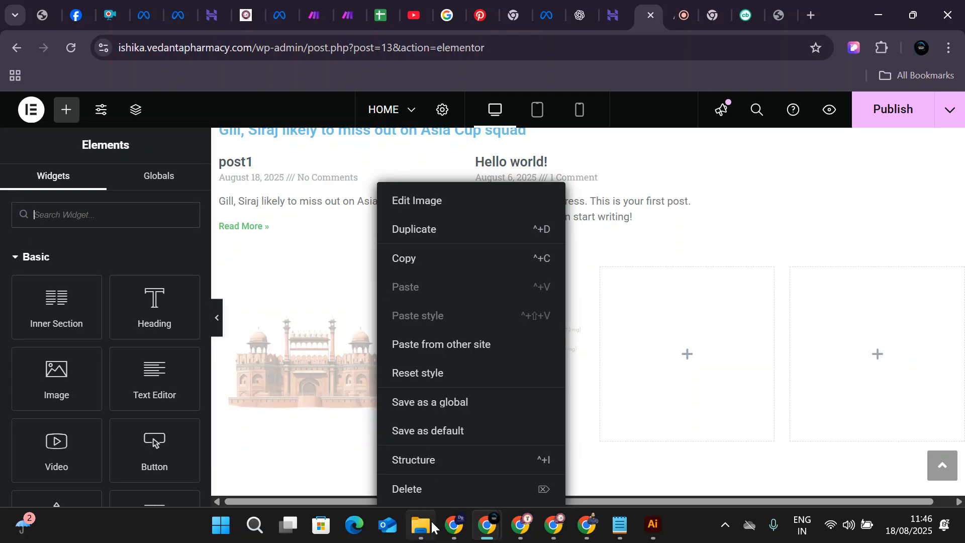
click(422, 491)
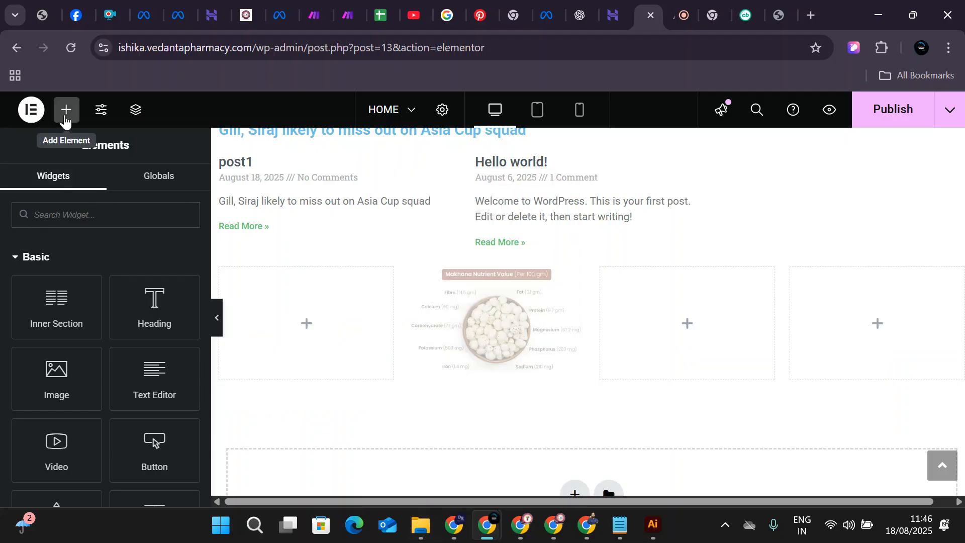
Insert a single-column section below the four-column section and add a Form widget to it.
scroll(133, 355, down, 7)
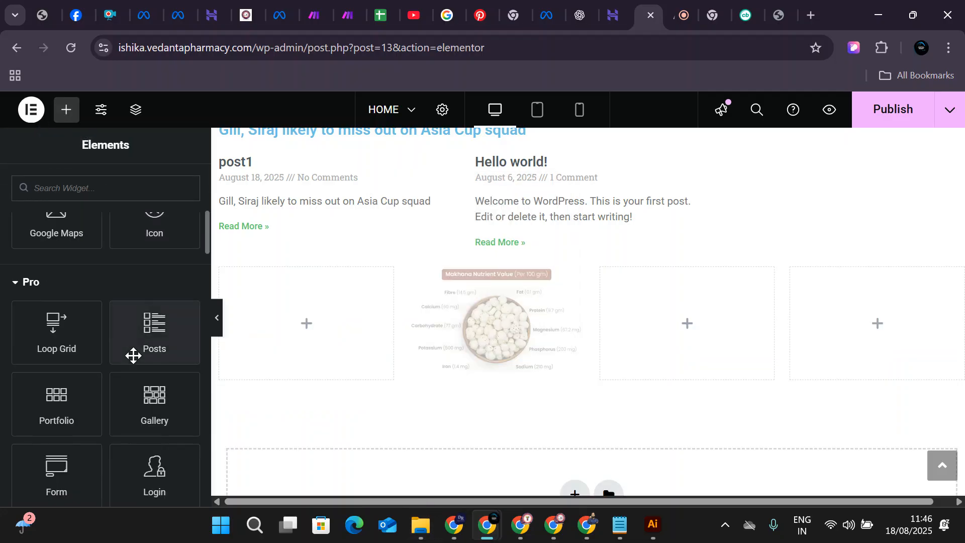
scroll(133, 356, down, 3)
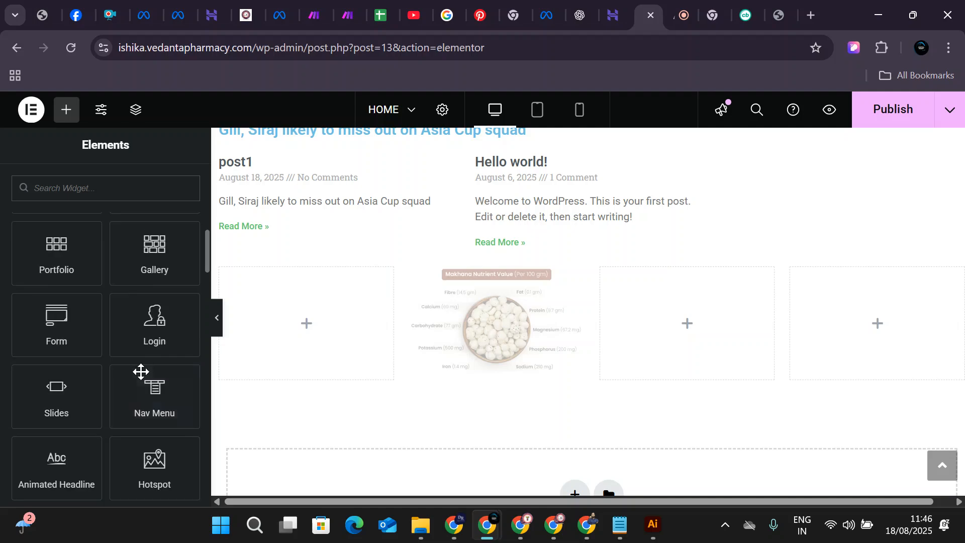
scroll(141, 374, up, 1)
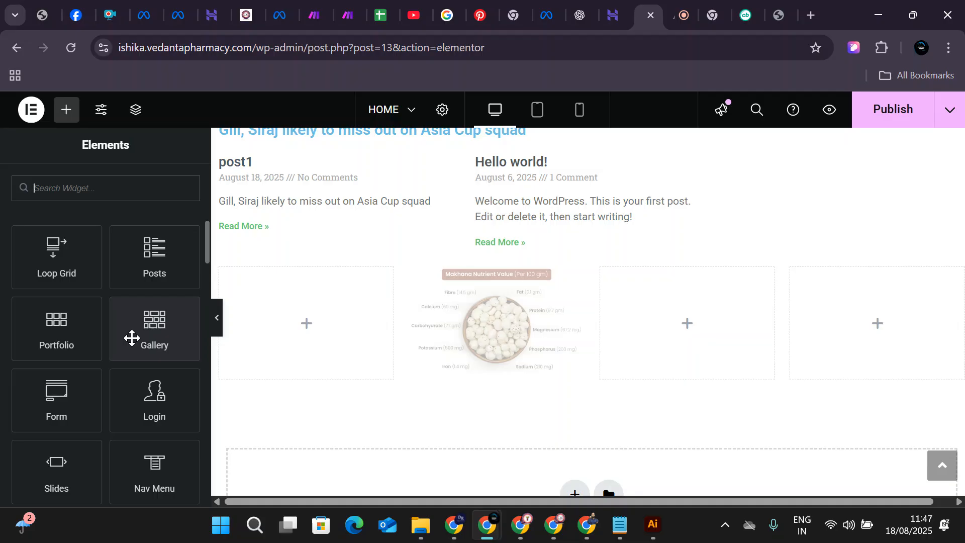
scroll(125, 347, down, 1)
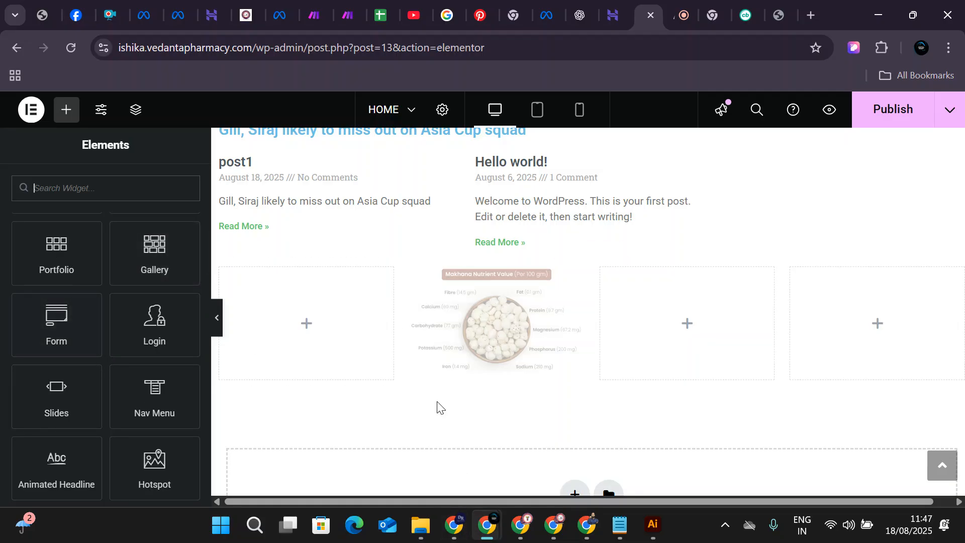
scroll(528, 341, down, 4)
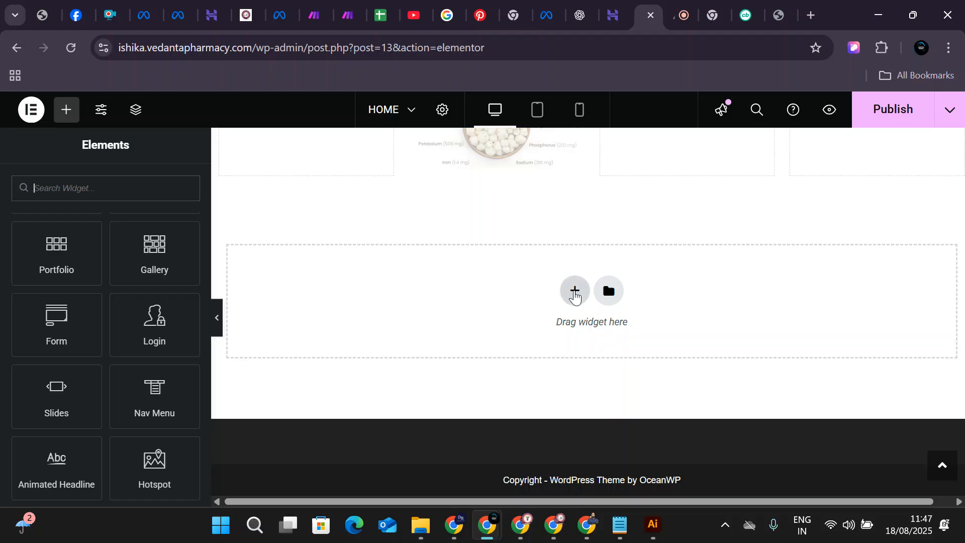
click(575, 295)
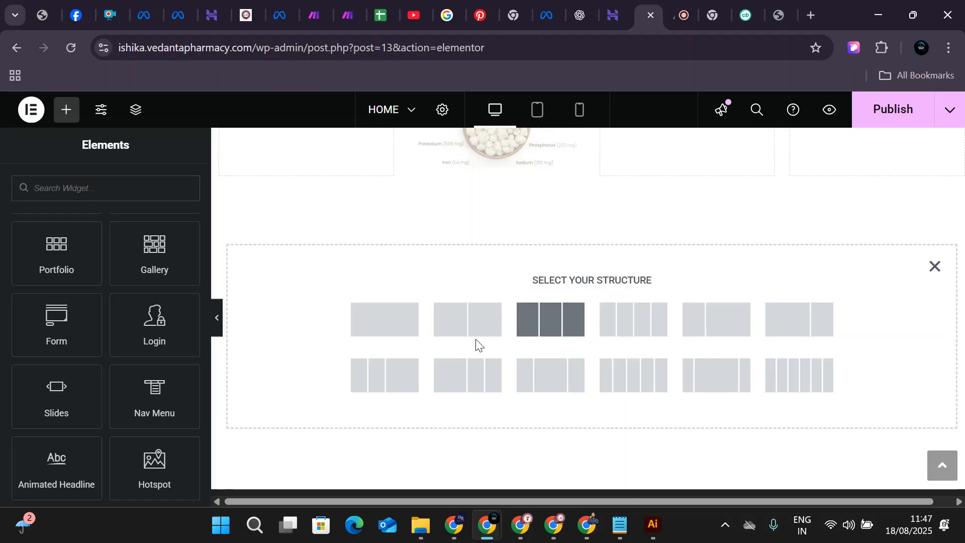
click(400, 327)
click(66, 109)
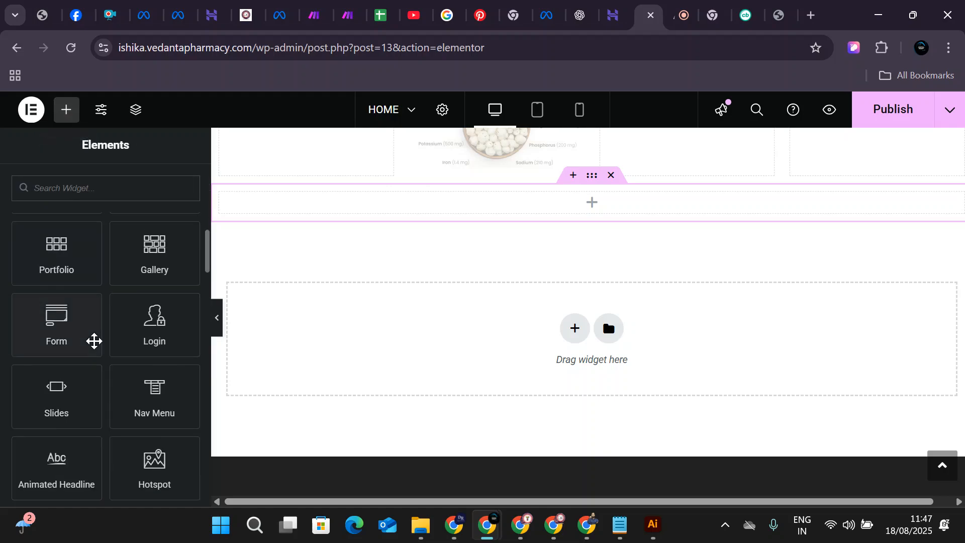
drag(55, 316, 556, 208)
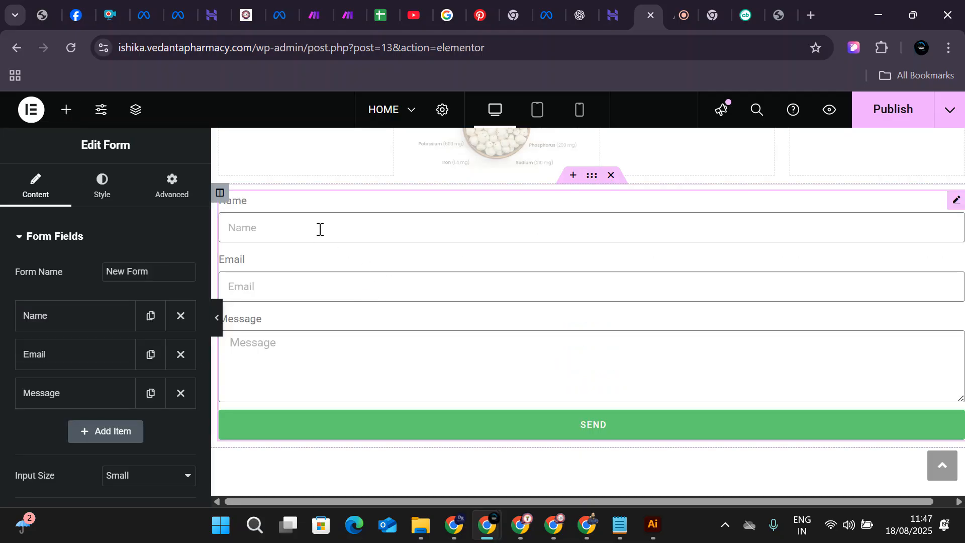
Examine the new form's Name, Email and Message input fields on the page.
click(330, 228)
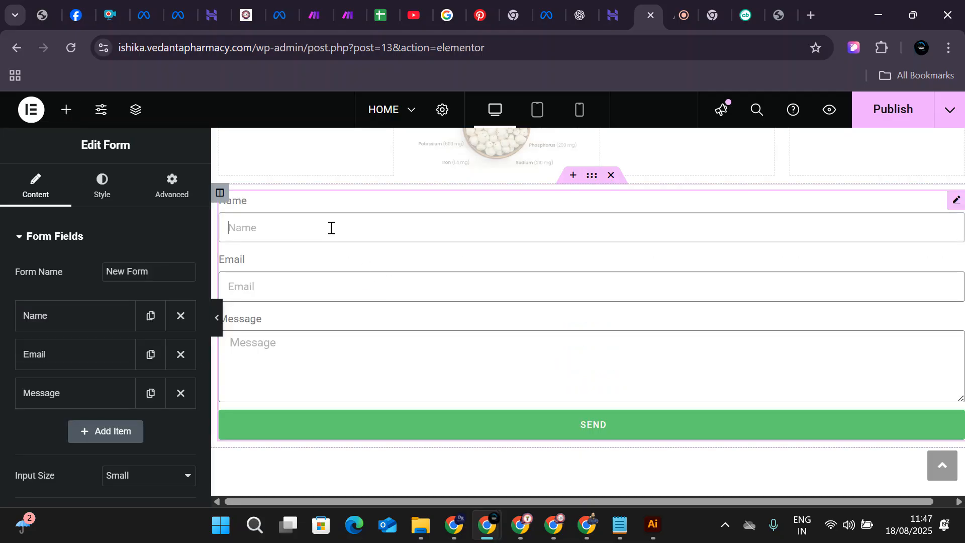
click(310, 285)
click(272, 327)
click(272, 359)
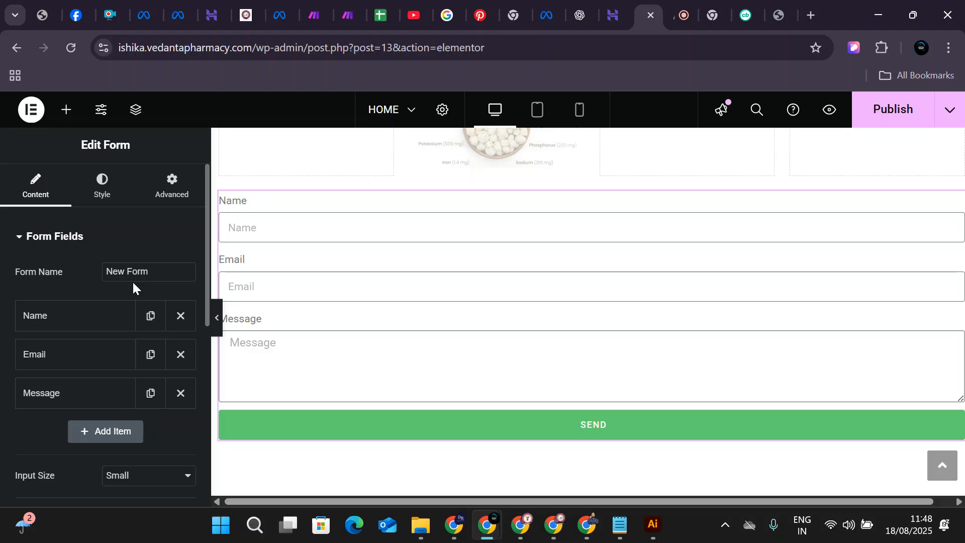
click(266, 223)
click(265, 288)
click(252, 351)
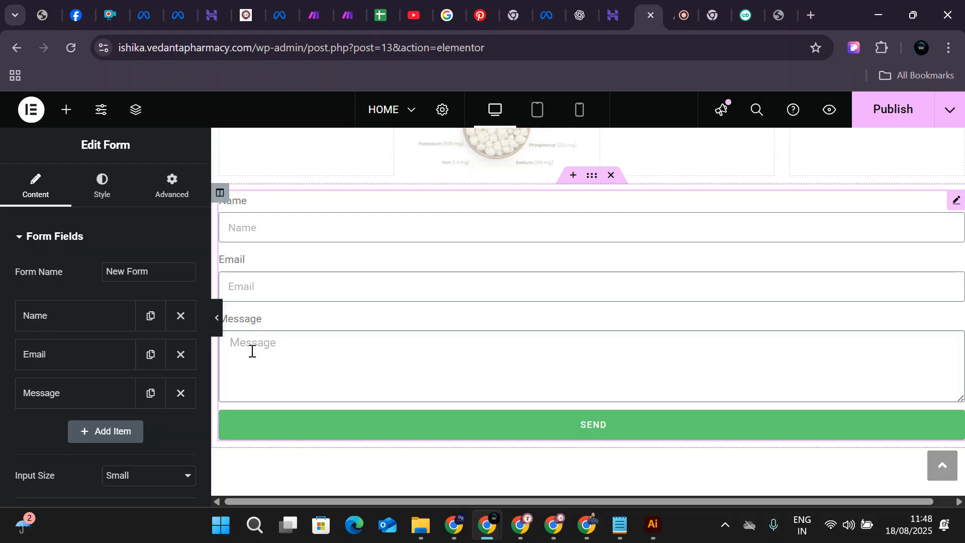
click(276, 217)
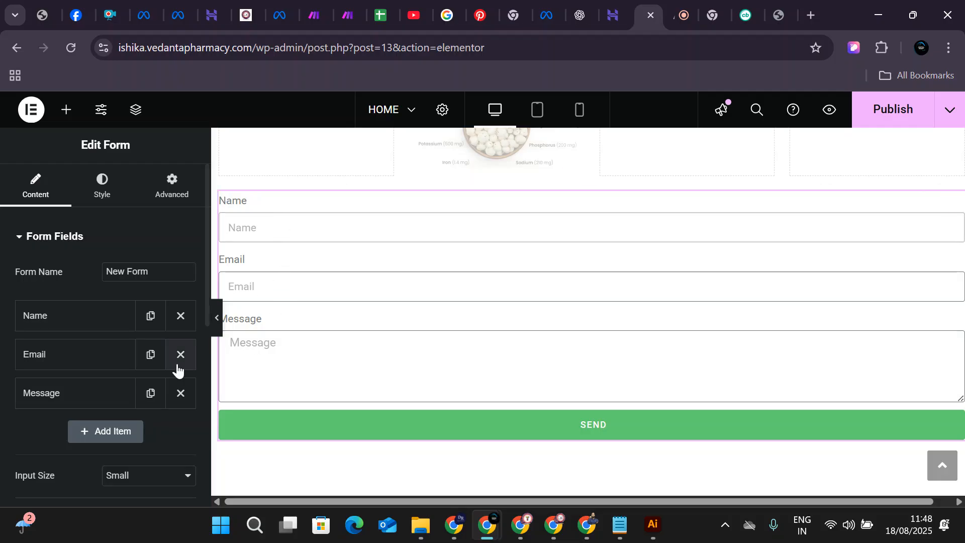
Set the form's name to "Leads forms".
drag(159, 270, 106, 263)
text(Leads forms)
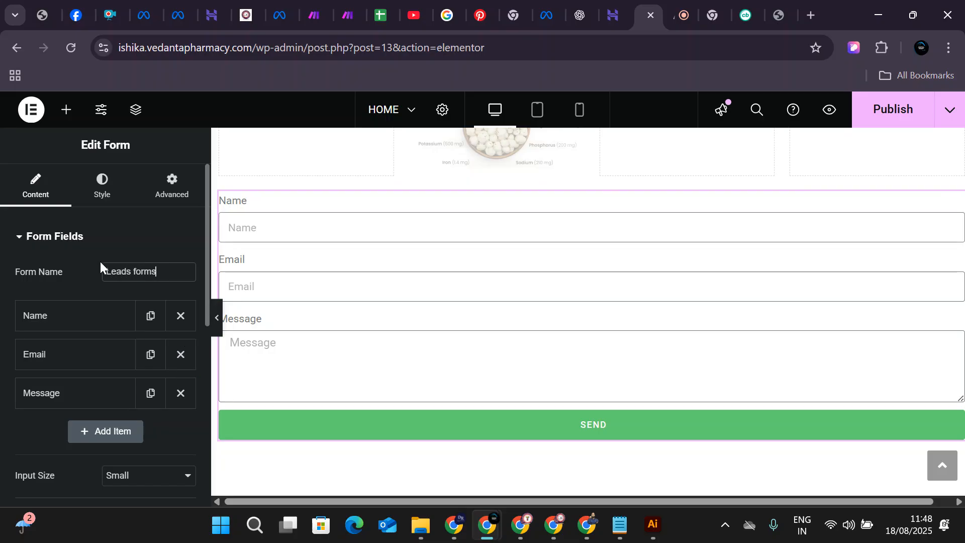
drag(45, 393, 62, 349)
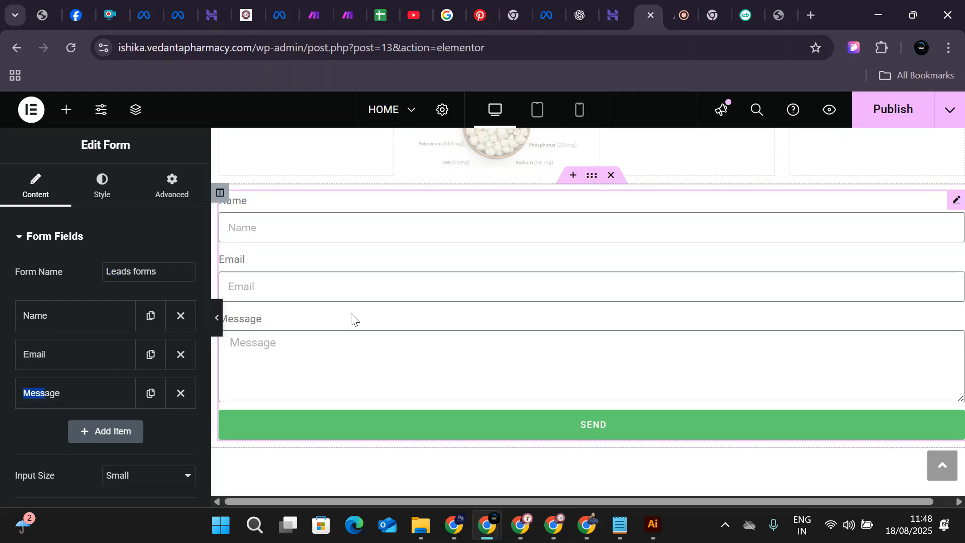
Change the type of the form's Name field to Select.
click(83, 315)
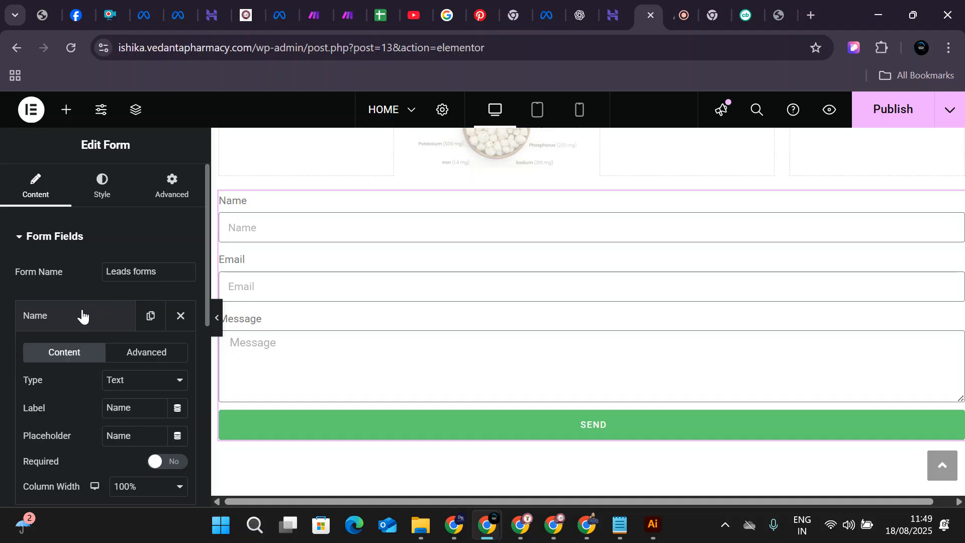
click(144, 385)
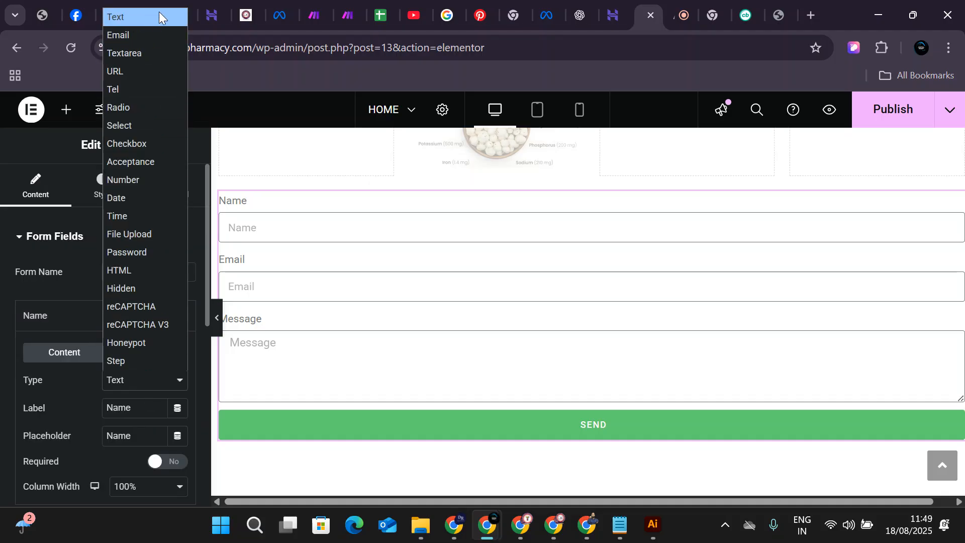
click(159, 15)
click(132, 383)
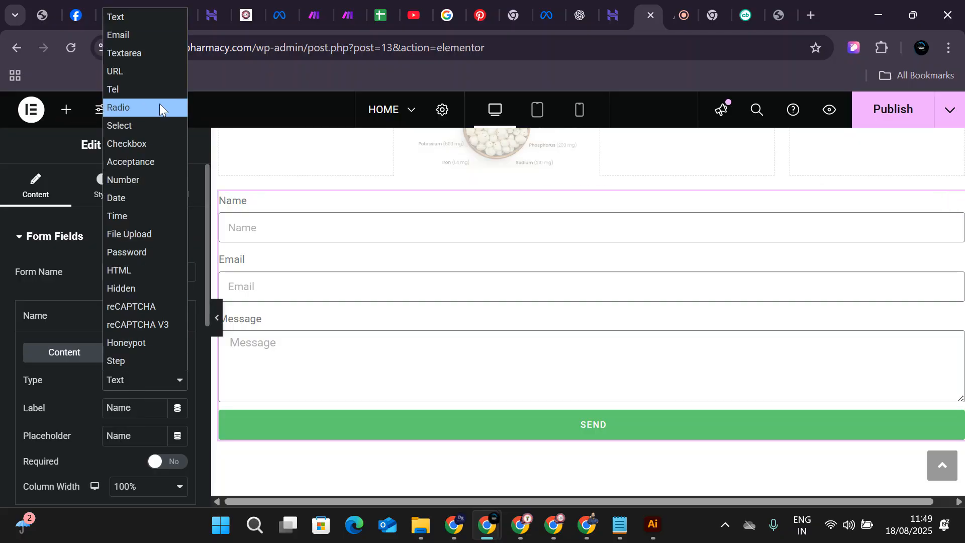
click(161, 121)
scroll(138, 368, down, 2)
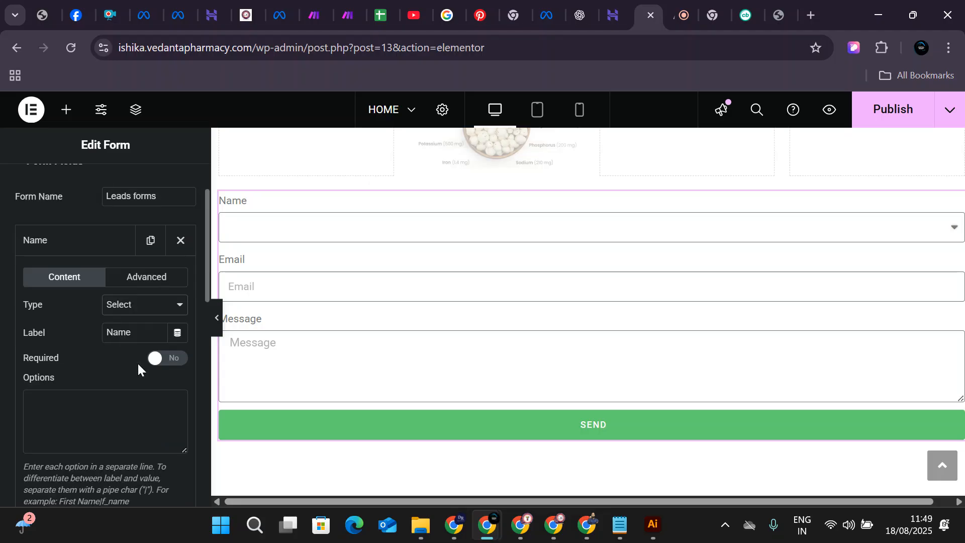
click(146, 311)
click(147, 311)
Label the select field "Course", enter the options ADCA, dtp, tally and hardware, and open its dropdown on the page.
drag(134, 331, 82, 332)
text(Course)
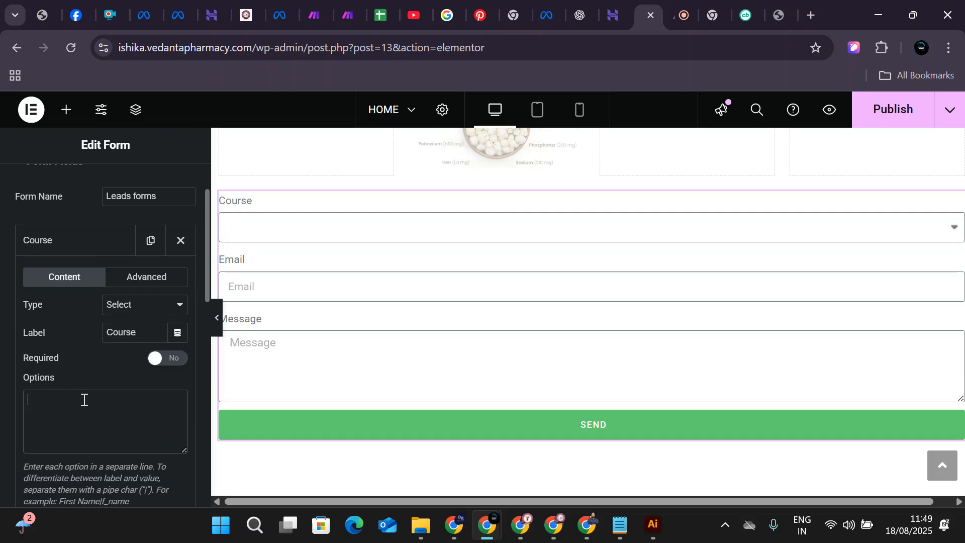
scroll(135, 412, down, 2)
text(ADCA )
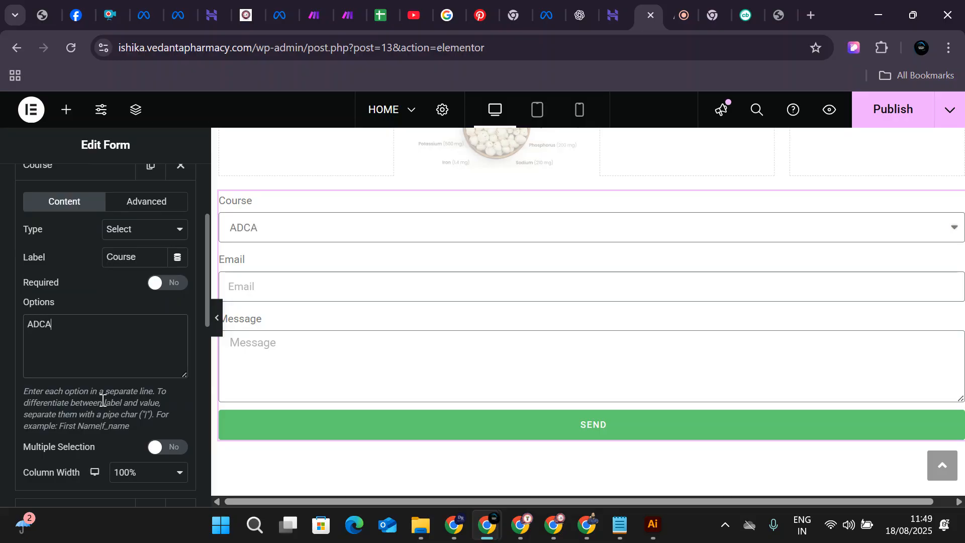
text(dtp)
key(Return)
text(tally hardware)
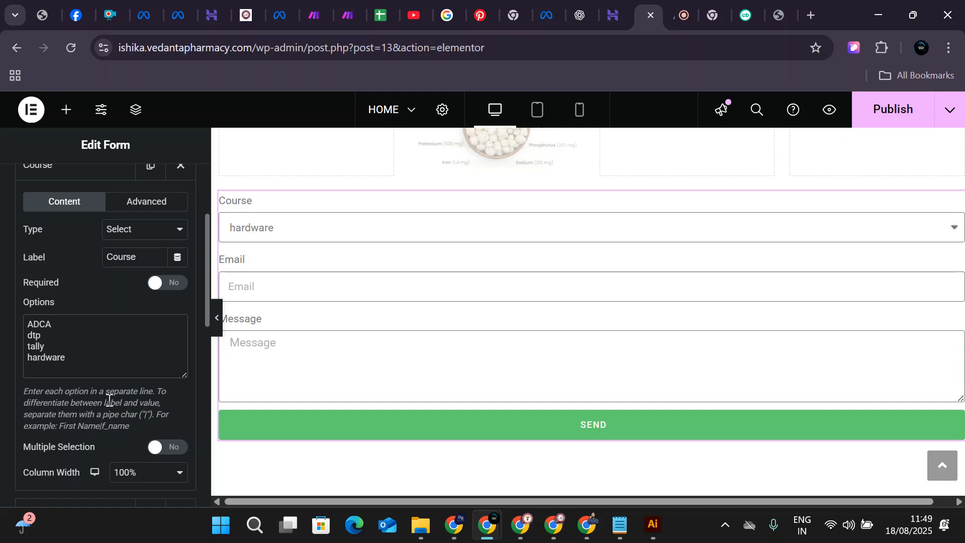
click(941, 226)
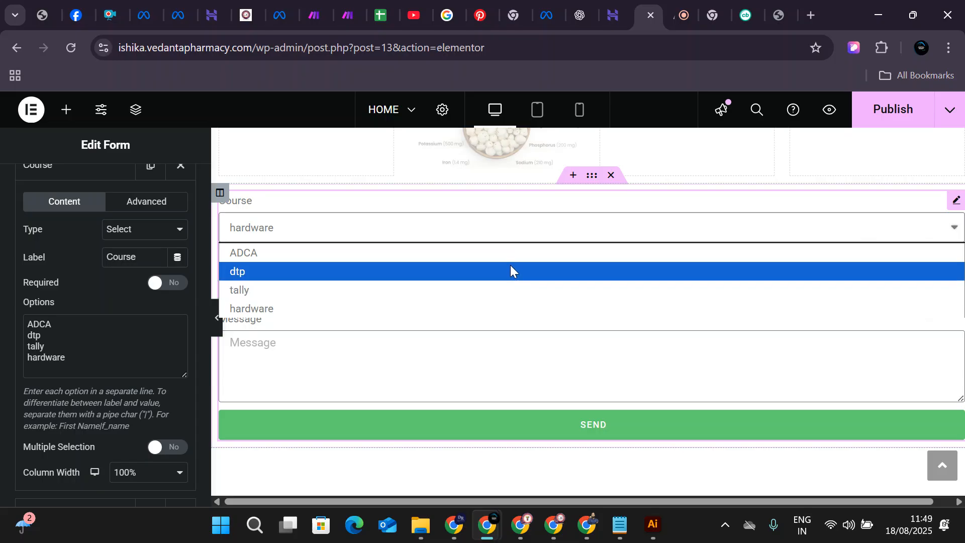
Change the Course field's type to Text and its label to "Name".
click(130, 232)
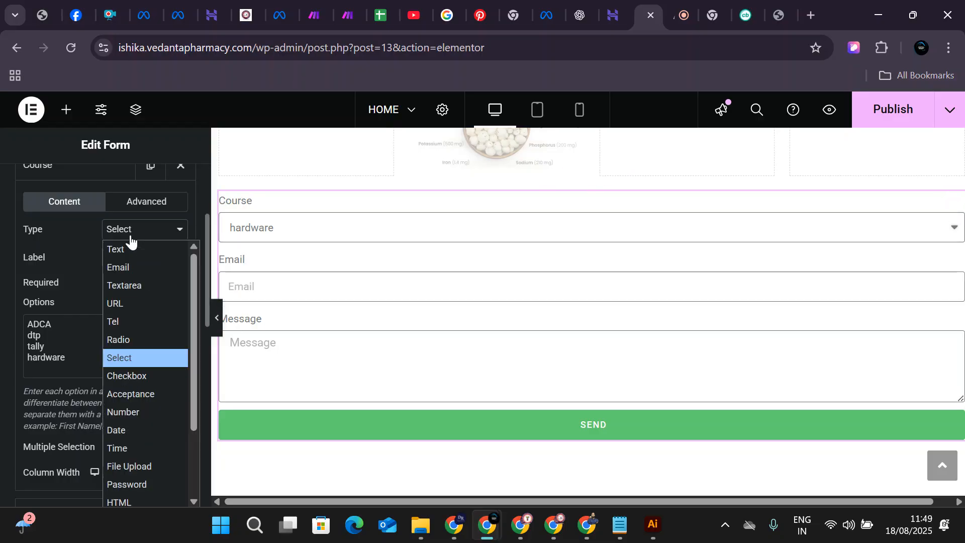
click(135, 246)
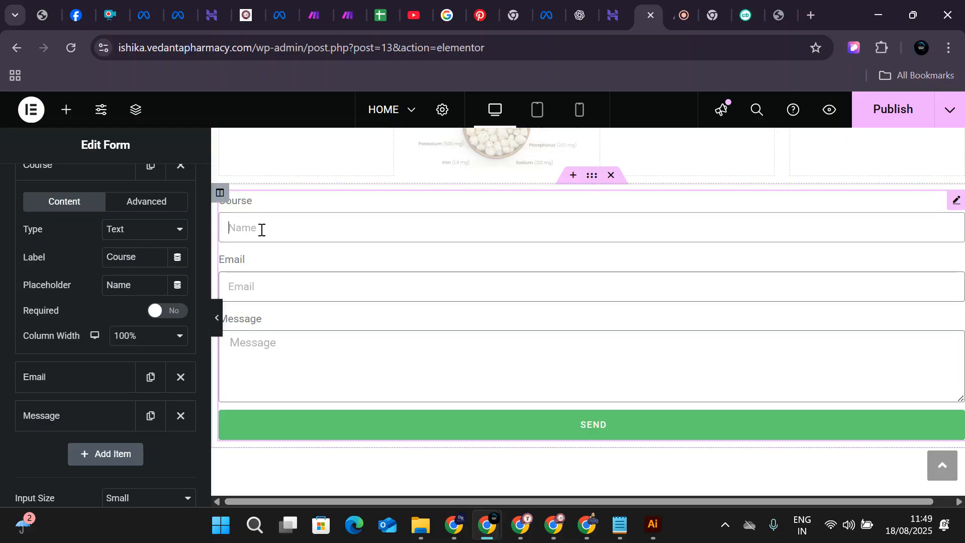
drag(141, 257, 85, 247)
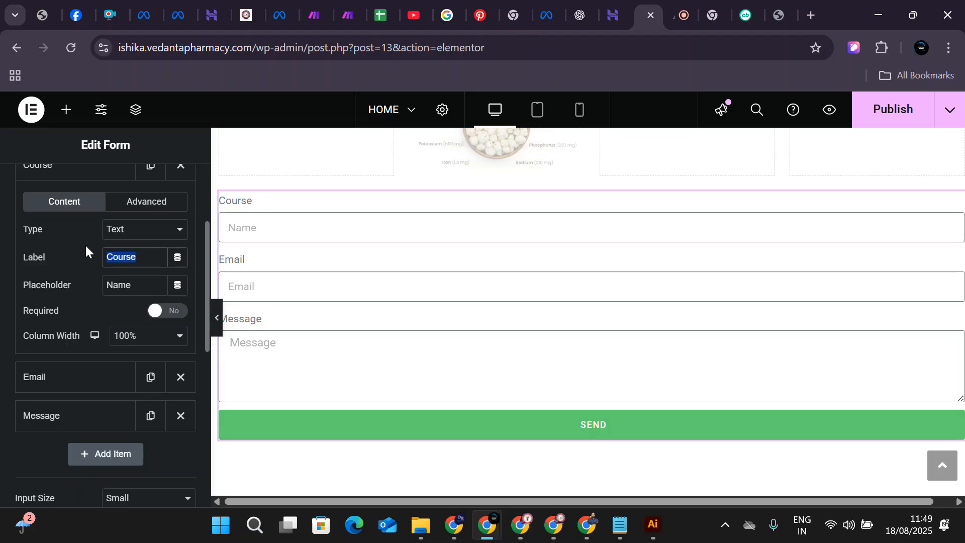
text(Name)
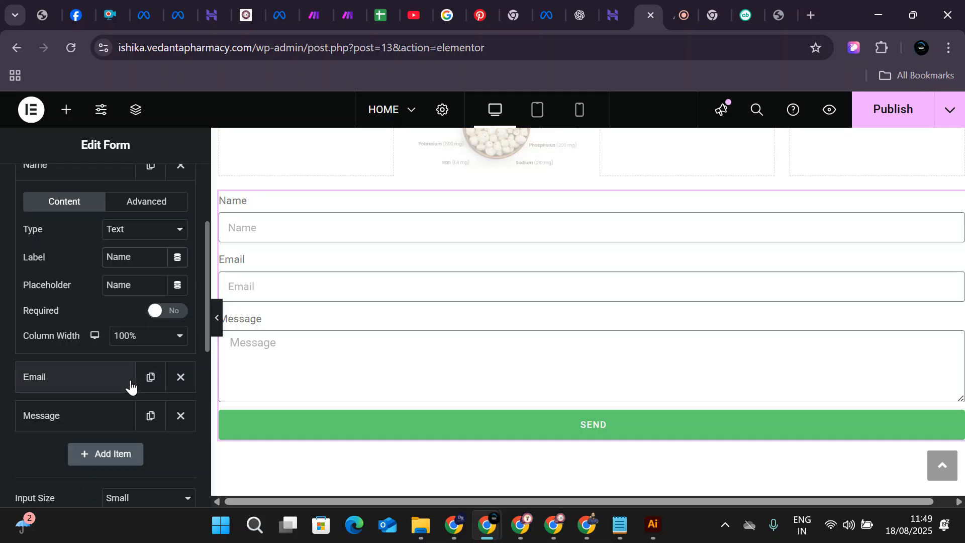
Add a blank item to the form fields and delete the Message field.
scroll(137, 387, down, 2)
click(102, 383)
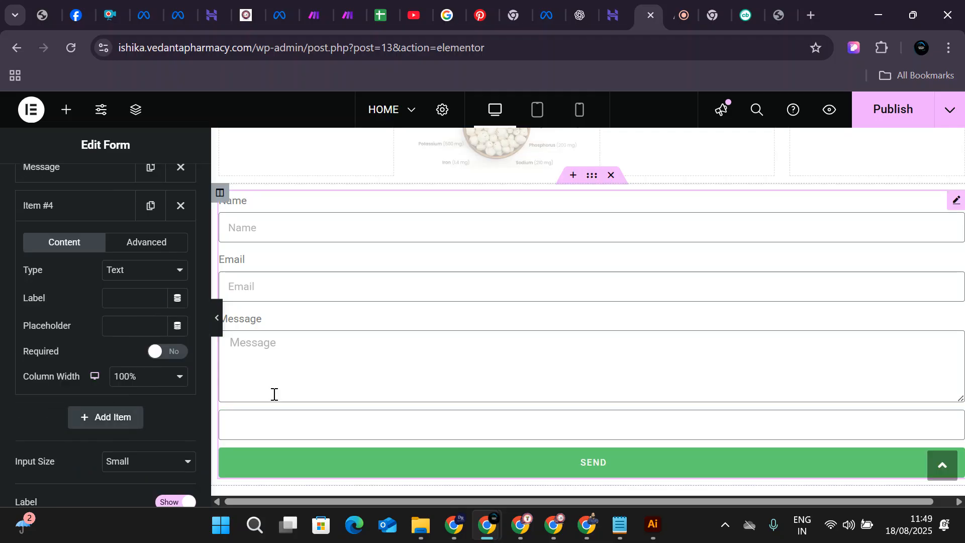
click(301, 333)
scroll(85, 342, up, 2)
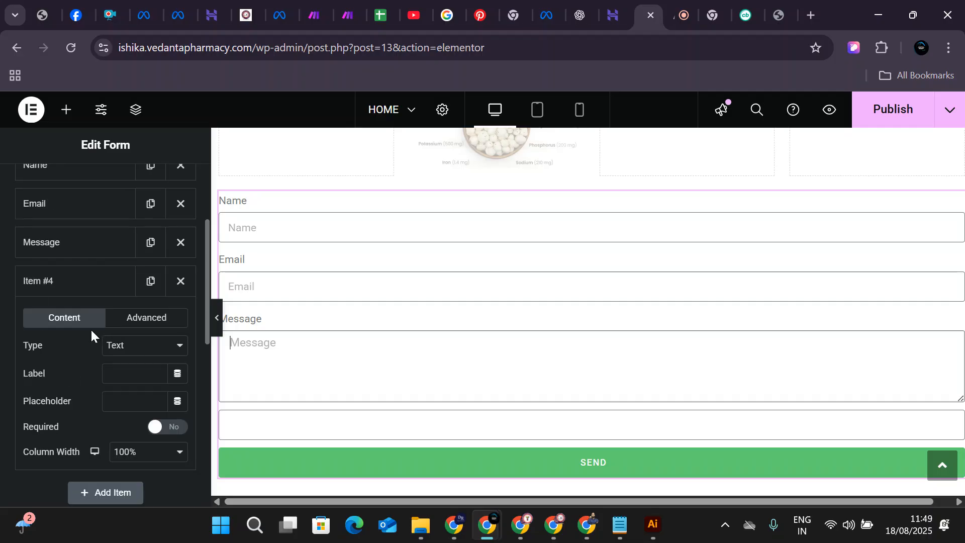
click(181, 241)
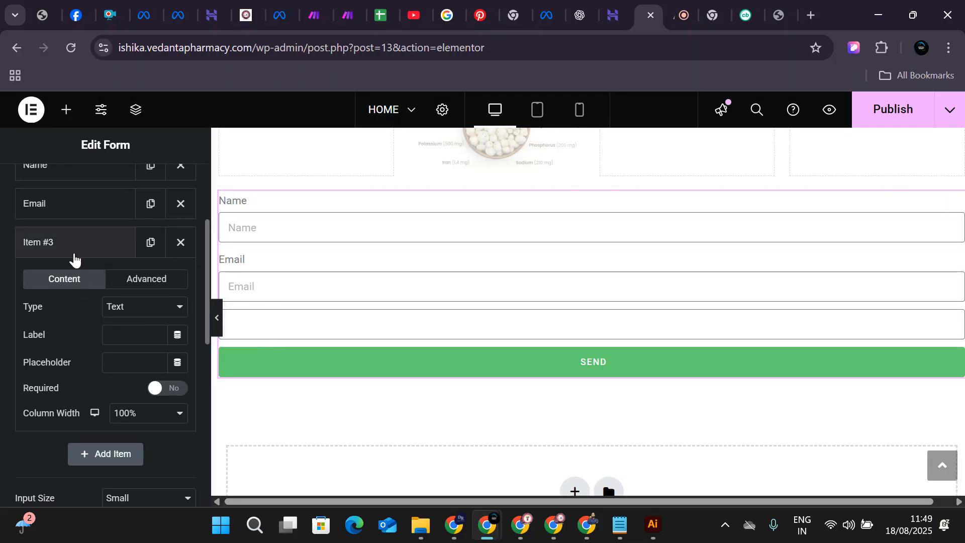
click(70, 245)
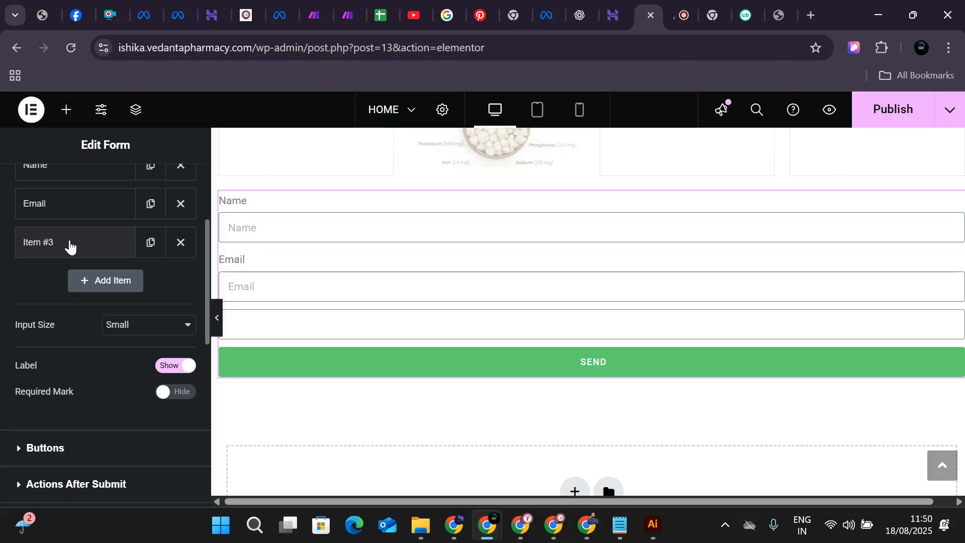
click(291, 273)
click(278, 327)
click(258, 330)
click(81, 245)
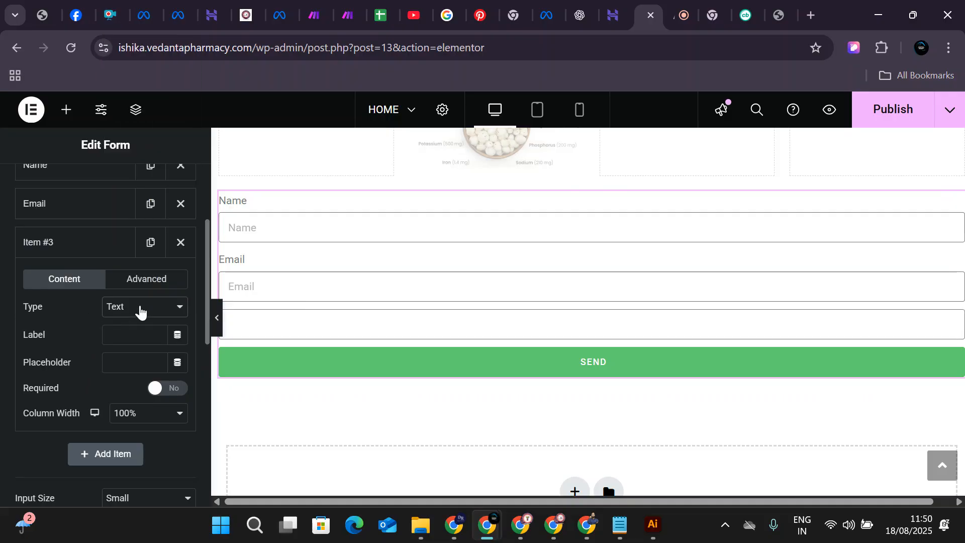
click(76, 248)
click(77, 248)
click(76, 248)
click(76, 248)
click(76, 248)
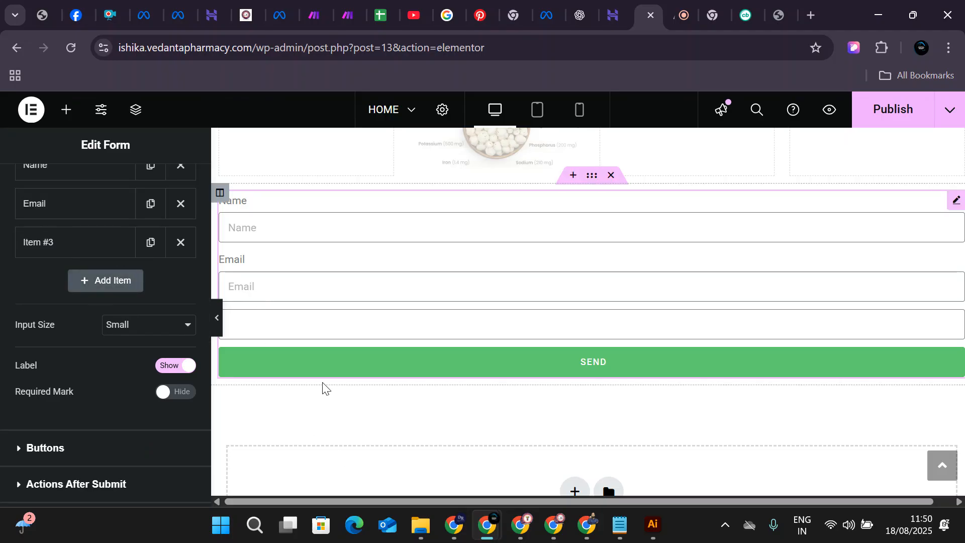
Label the blank third form field "Phone number" and set its type to Tel.
scroll(106, 347, down, 2)
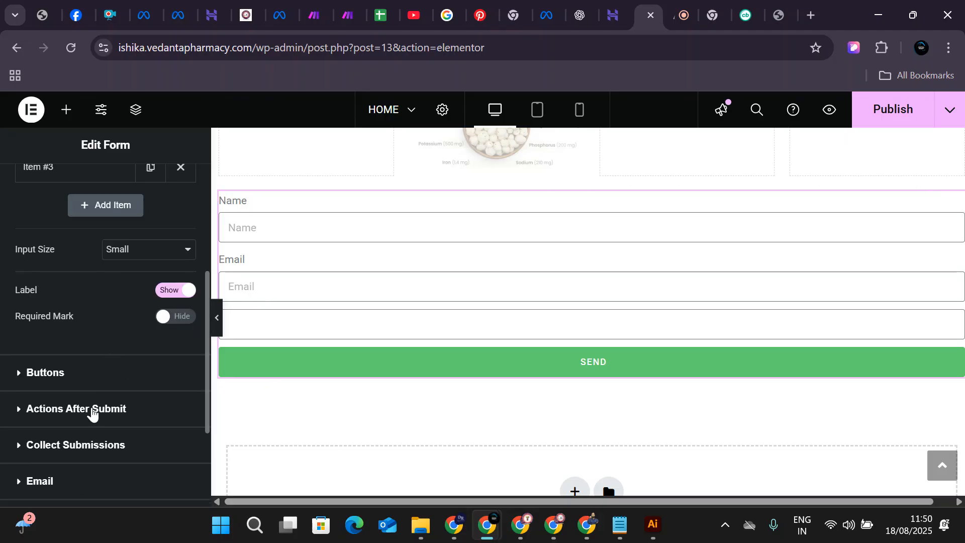
scroll(101, 402, up, 3)
click(36, 322)
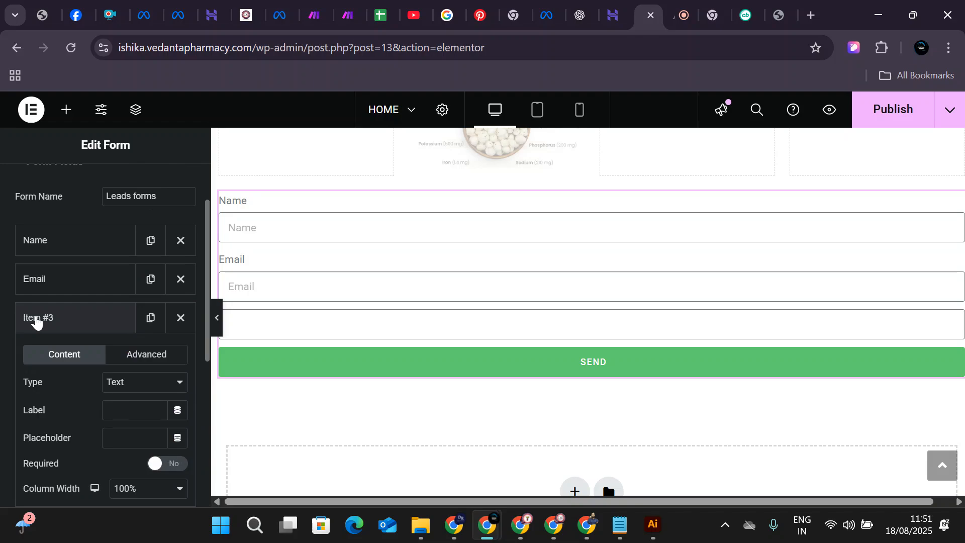
click(142, 386)
click(129, 393)
click(138, 418)
text(P)
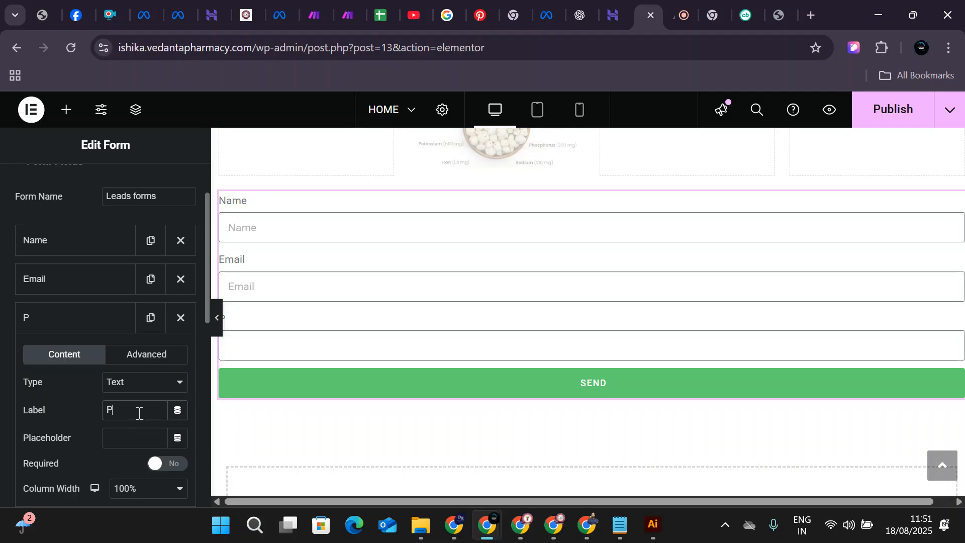
text(hone number)
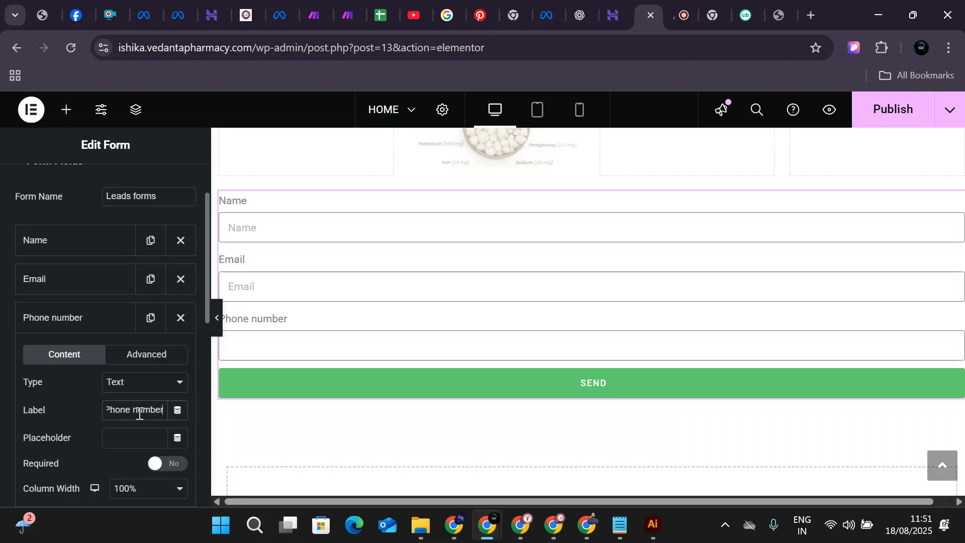
click(130, 435)
click(149, 387)
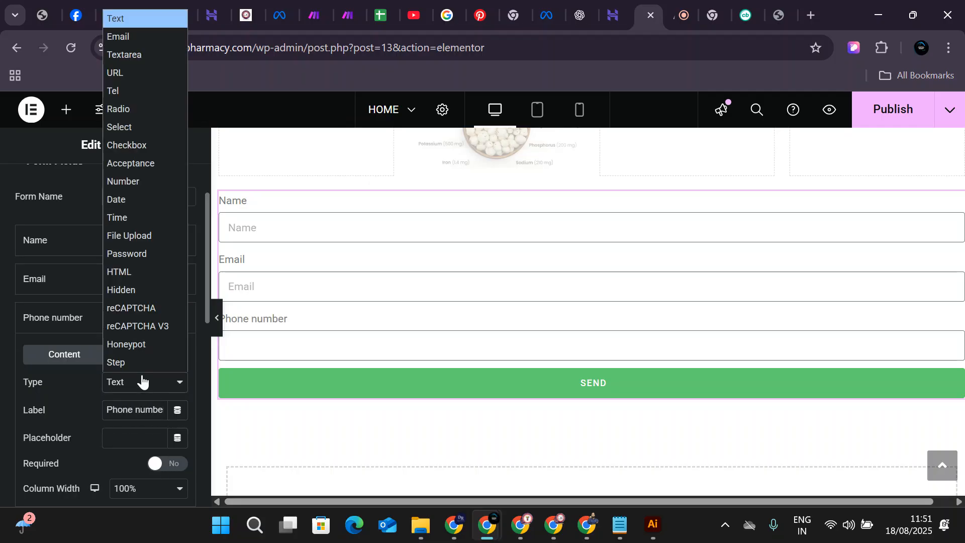
click(144, 90)
Try out the Phone number input on the page with sample digits and clear it again.
click(248, 333)
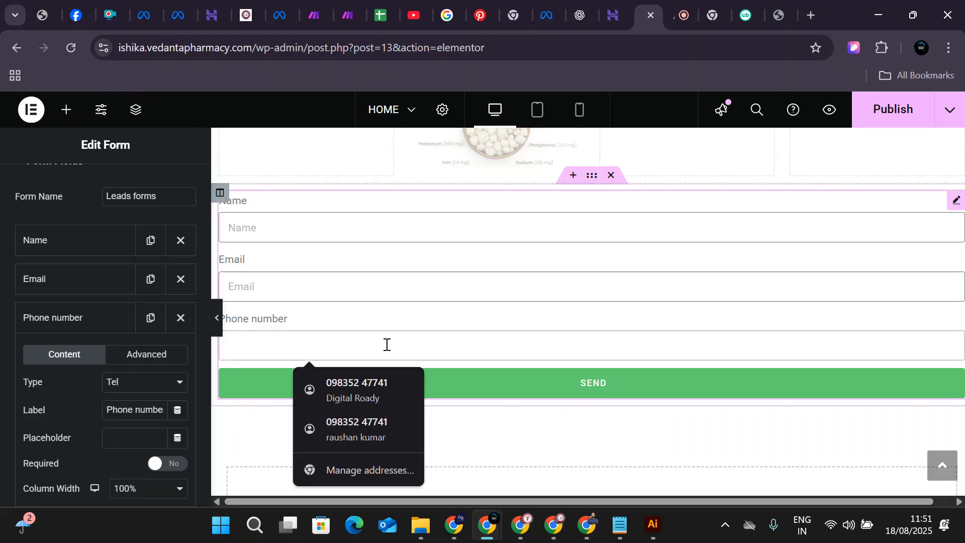
text(98321313)
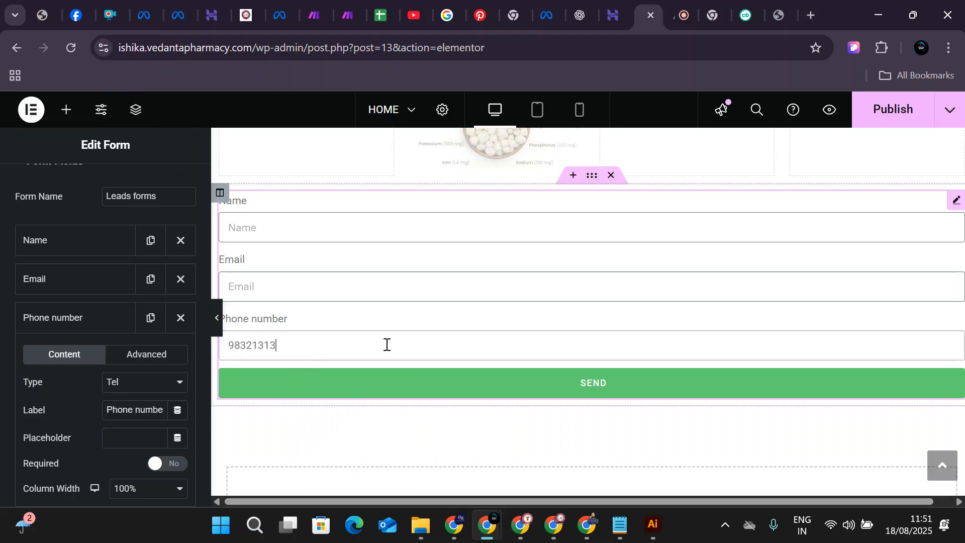
key(BackSpace)
key(BackSpace)
key(BackSpace)
key(BackSpace)
key(BackSpace)
key(BackSpace)
key(BackSpace)
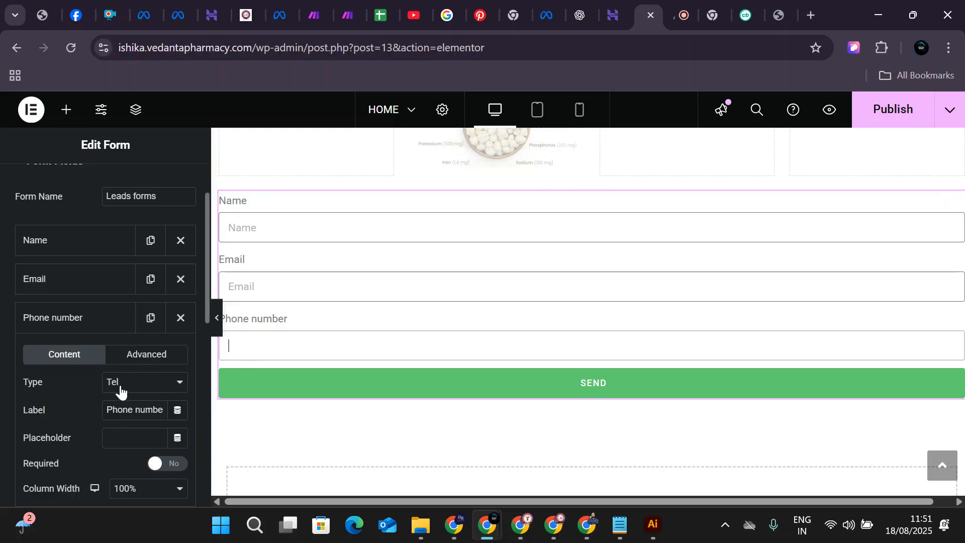
Add a fourth item to the form fields and set its type to File Upload.
scroll(101, 450, down, 3)
click(90, 385)
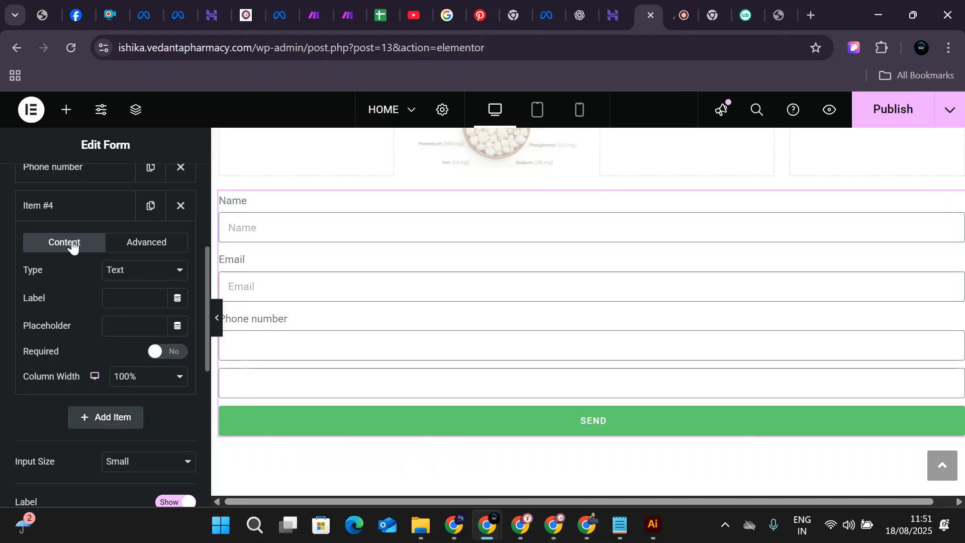
click(69, 212)
click(143, 290)
click(143, 290)
scroll(63, 321, up, 2)
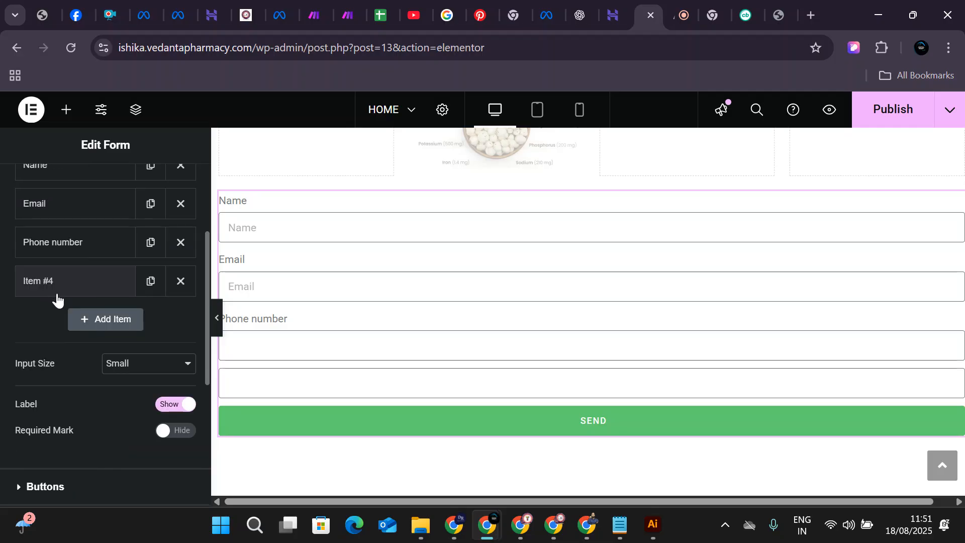
click(70, 284)
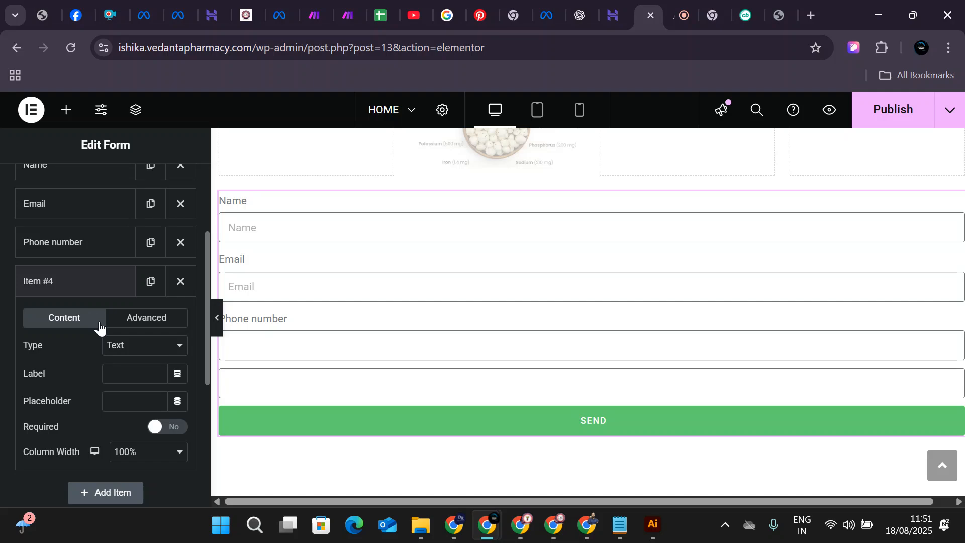
click(128, 347)
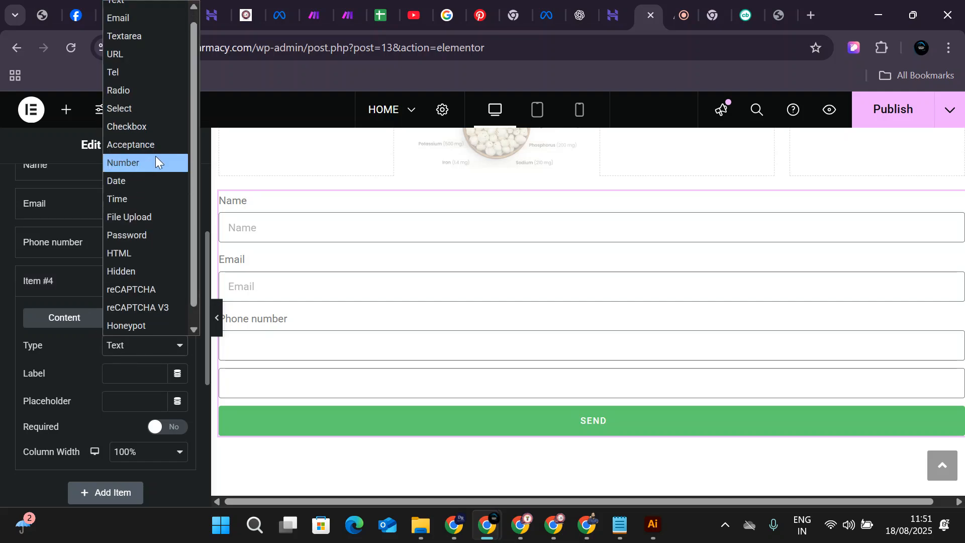
click(160, 219)
scroll(149, 391, down, 1)
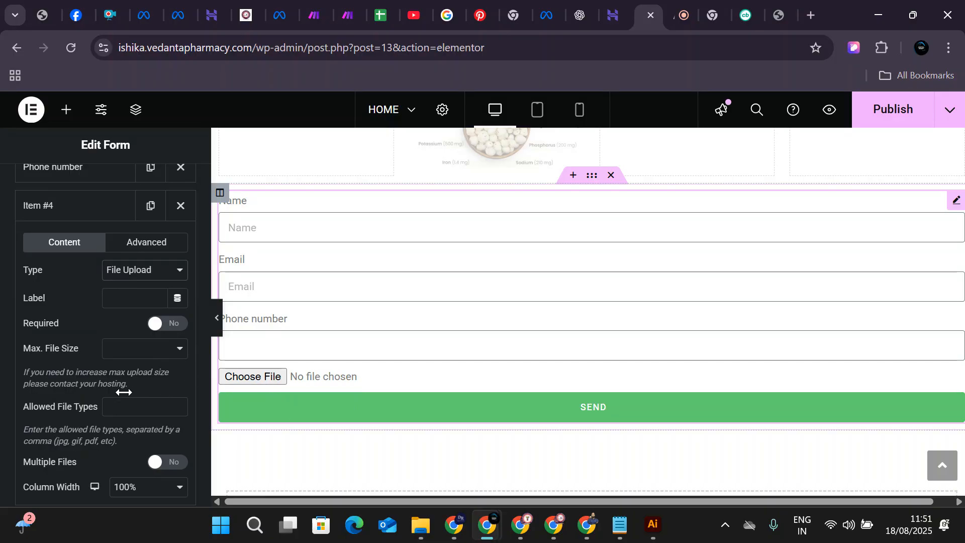
Set the background color of the form's Next & Submit button to black (#000000) in the style settings.
scroll(116, 394, down, 9)
scroll(55, 241, up, 10)
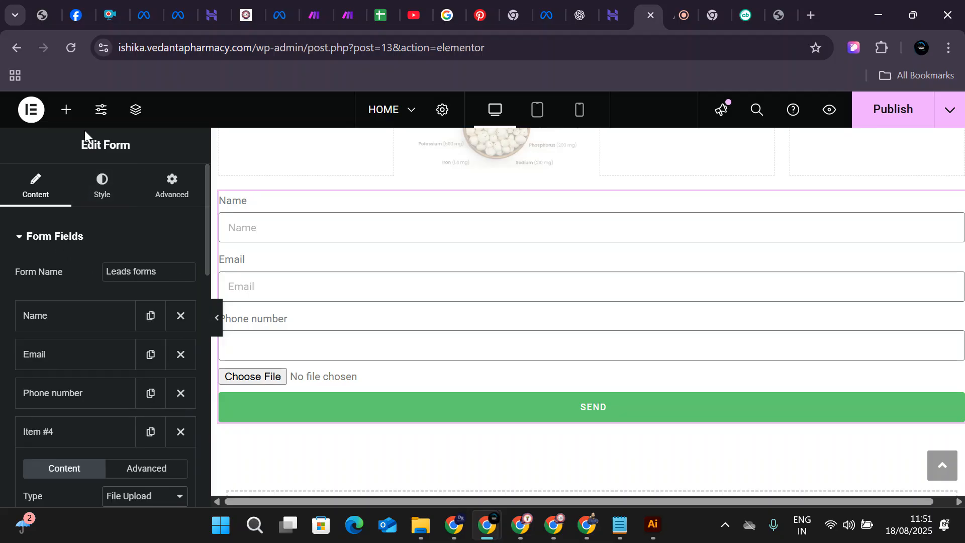
click(95, 203)
scroll(150, 344, down, 8)
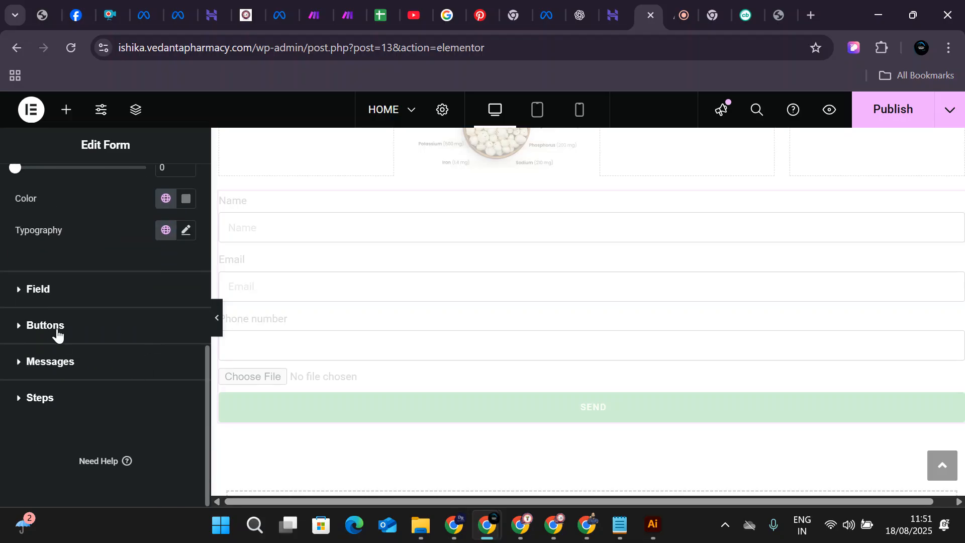
click(36, 287)
scroll(166, 339, down, 5)
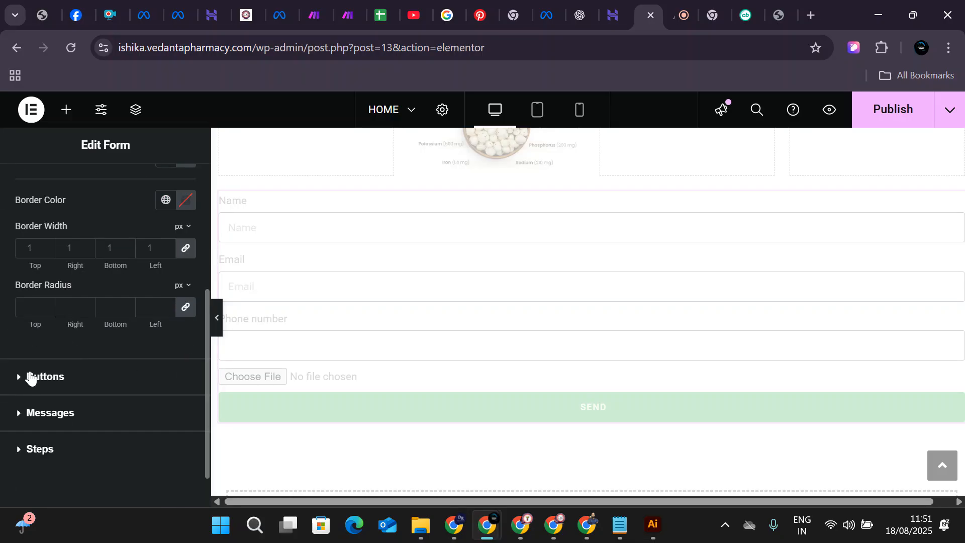
click(30, 377)
scroll(146, 399, down, 3)
click(187, 316)
mouse_move(309, 286)
mouse_down()
mouse_move(343, 296)
mouse_move(390, 338)
mouse_move(349, 357)
mouse_move(362, 356)
mouse_up()
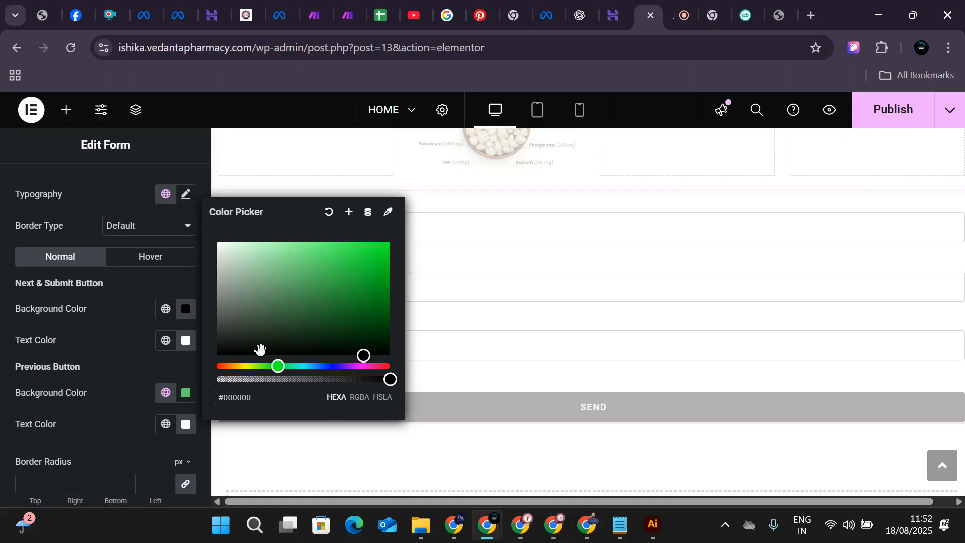
Change the background color of the form's Next & Submit button to purple (#5E07E1).
mouse_move(278, 366)
mouse_down()
mouse_move(343, 367)
mouse_move(387, 346)
mouse_up()
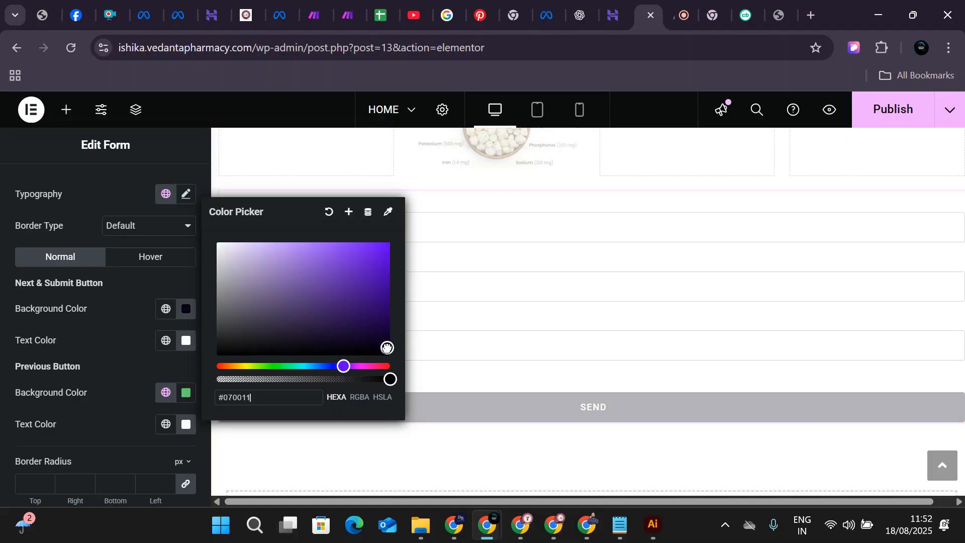
click(385, 257)
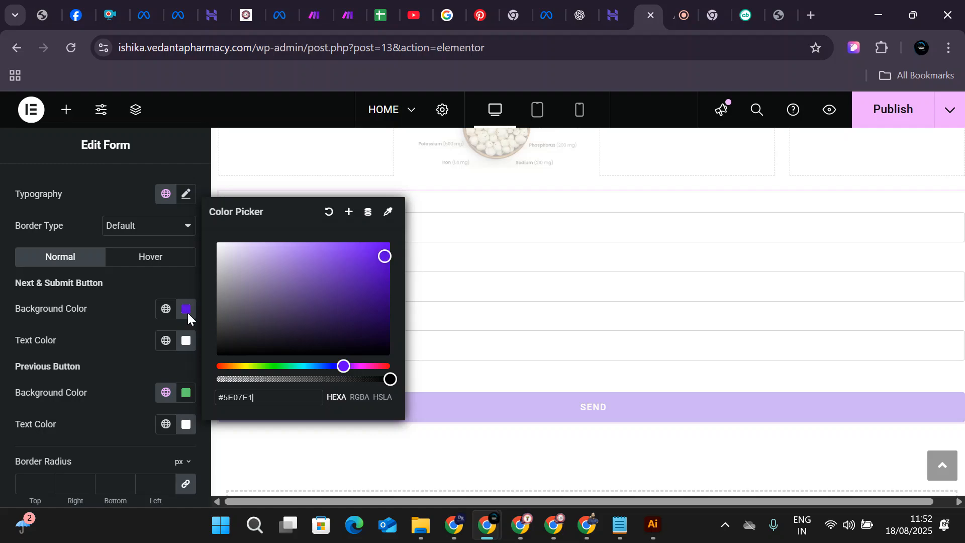
Look through the Basic and Pro widgets in the widget library.
click(66, 110)
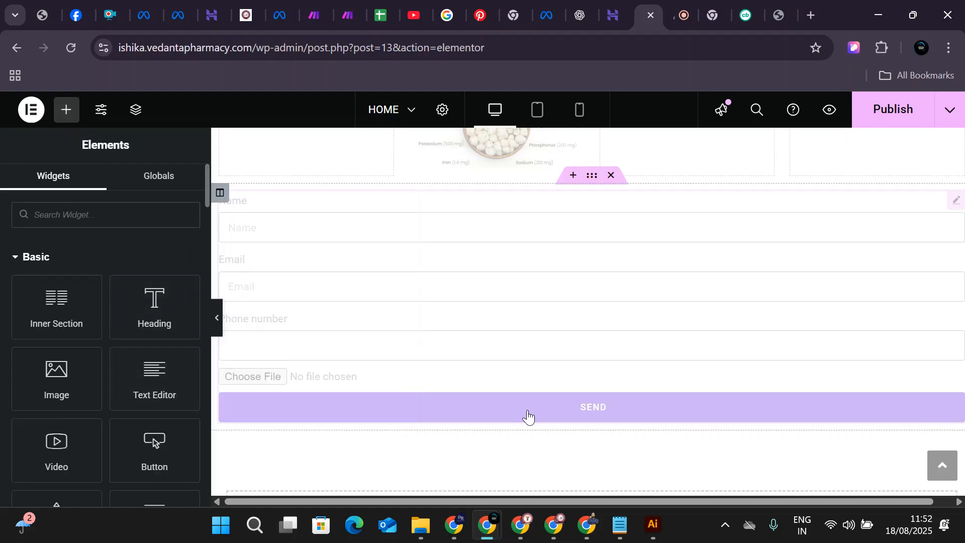
scroll(83, 293, down, 6)
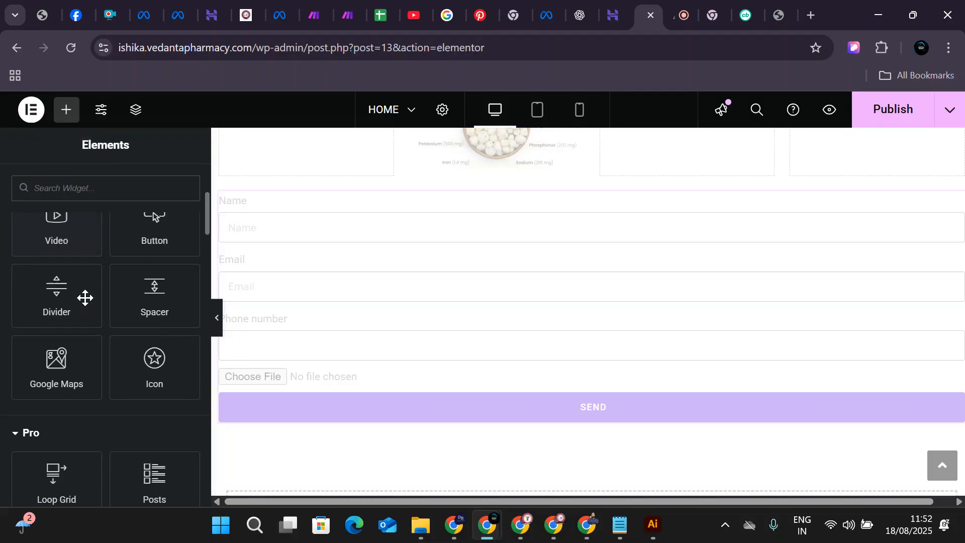
scroll(86, 345, up, 3)
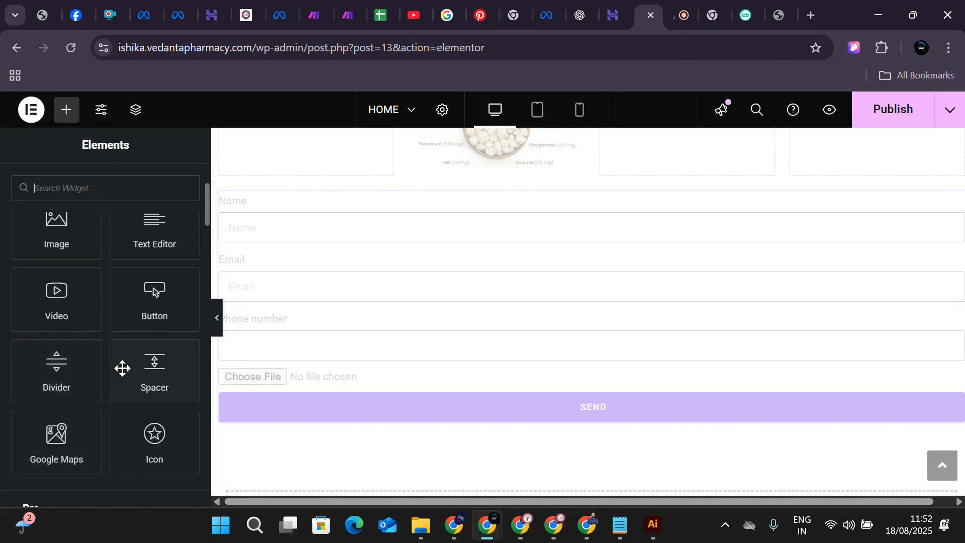
scroll(100, 326, up, 3)
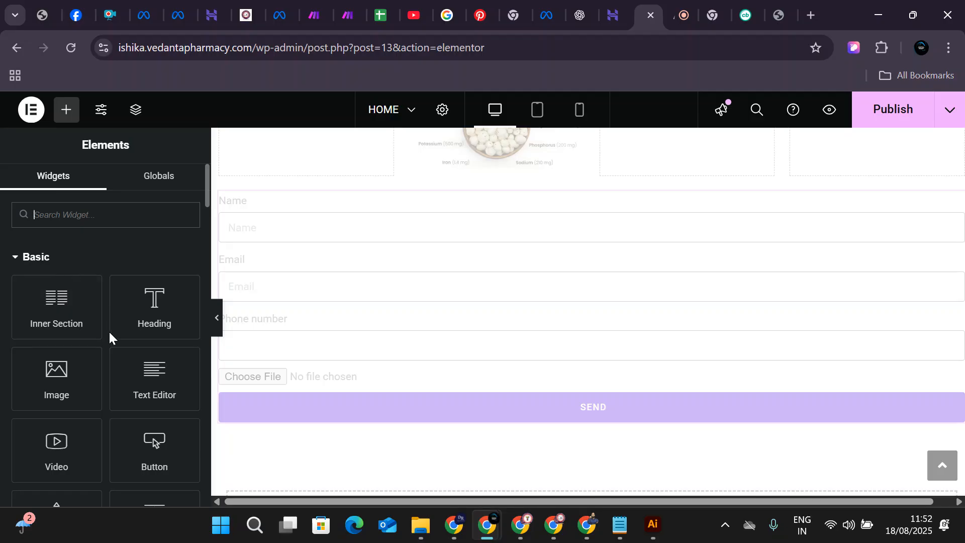
scroll(114, 349, down, 5)
scroll(119, 356, down, 3)
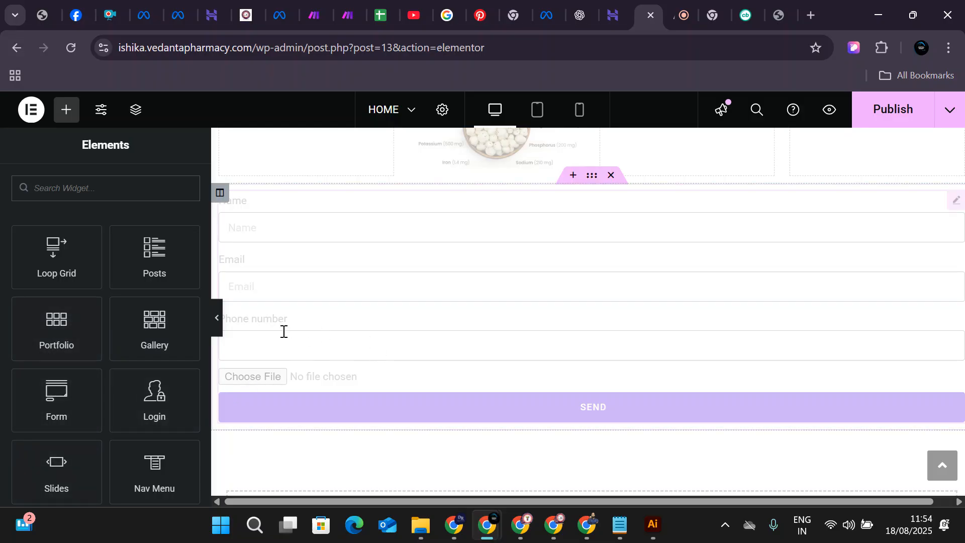
scroll(103, 321, down, 4)
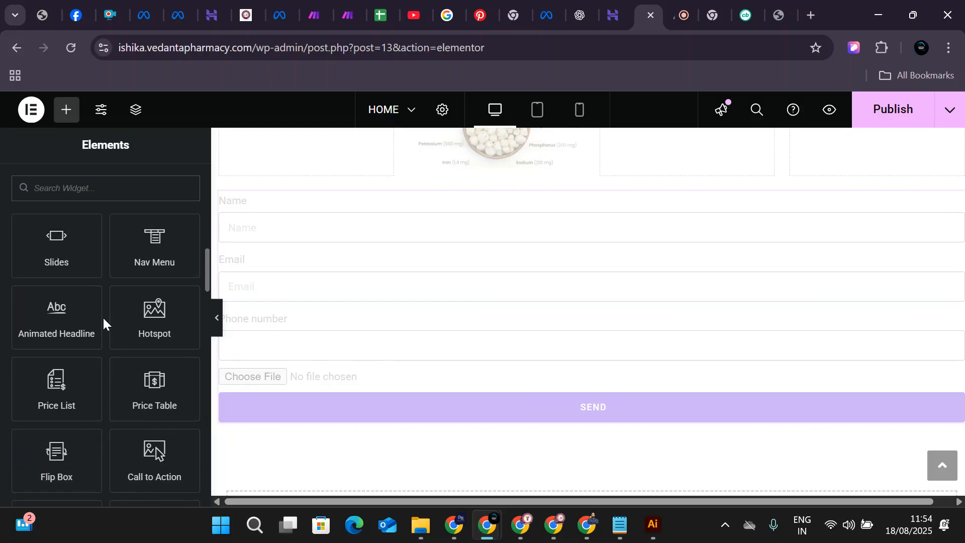
scroll(321, 301, up, 2)
scroll(373, 356, down, 2)
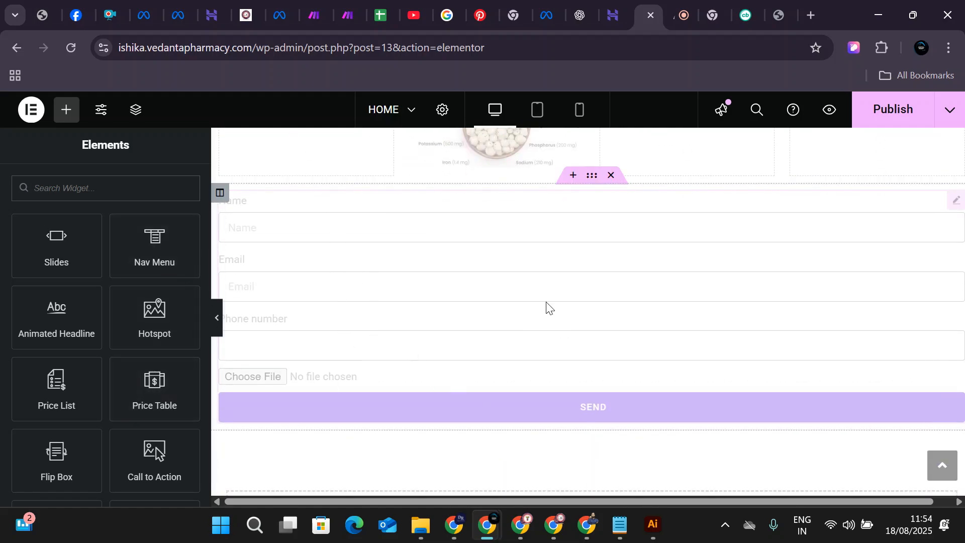
click(497, 280)
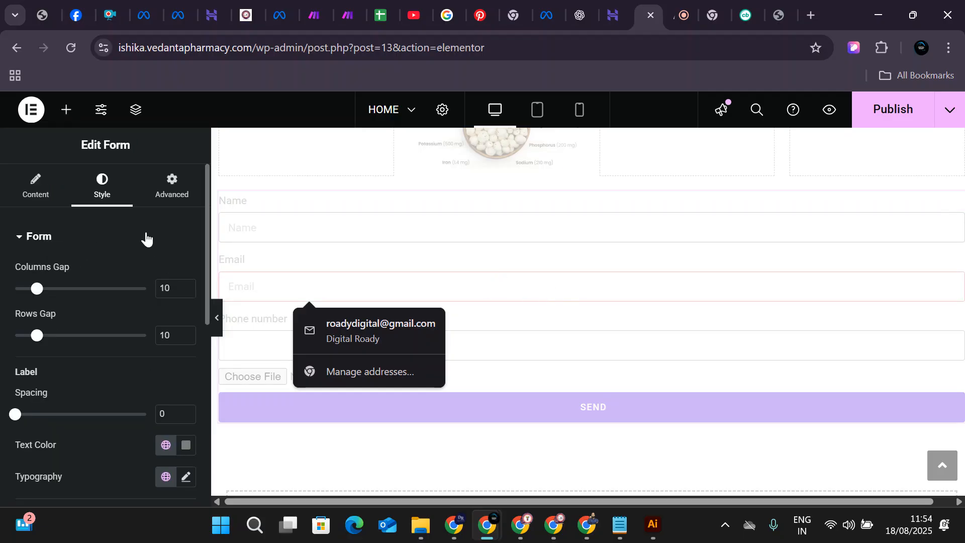
click(66, 109)
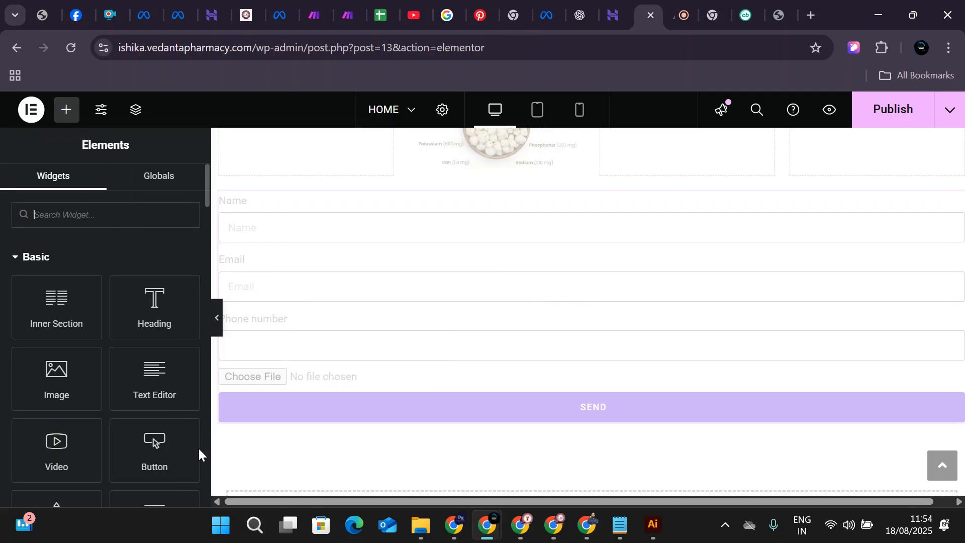
scroll(151, 424, down, 10)
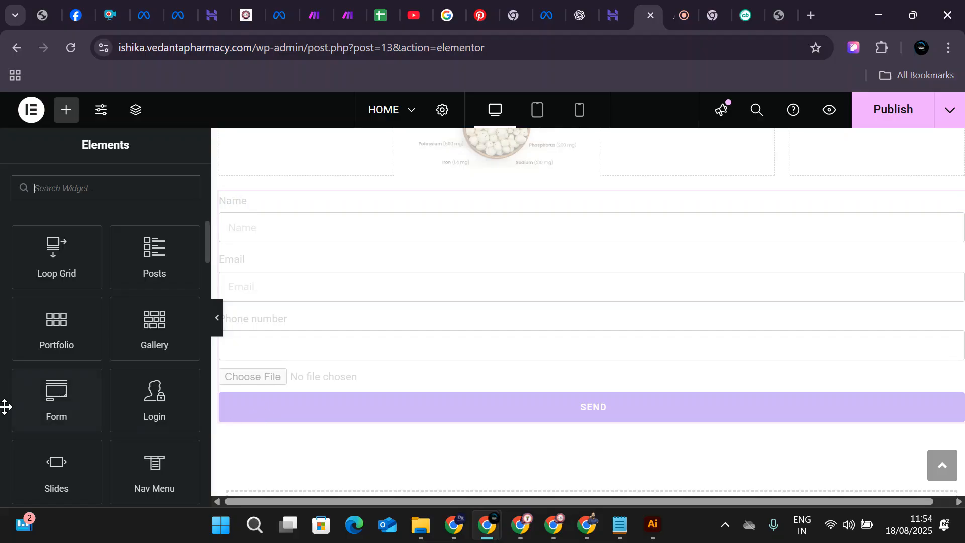
scroll(183, 351, up, 3)
scroll(442, 399, up, 2)
scroll(442, 399, down, 3)
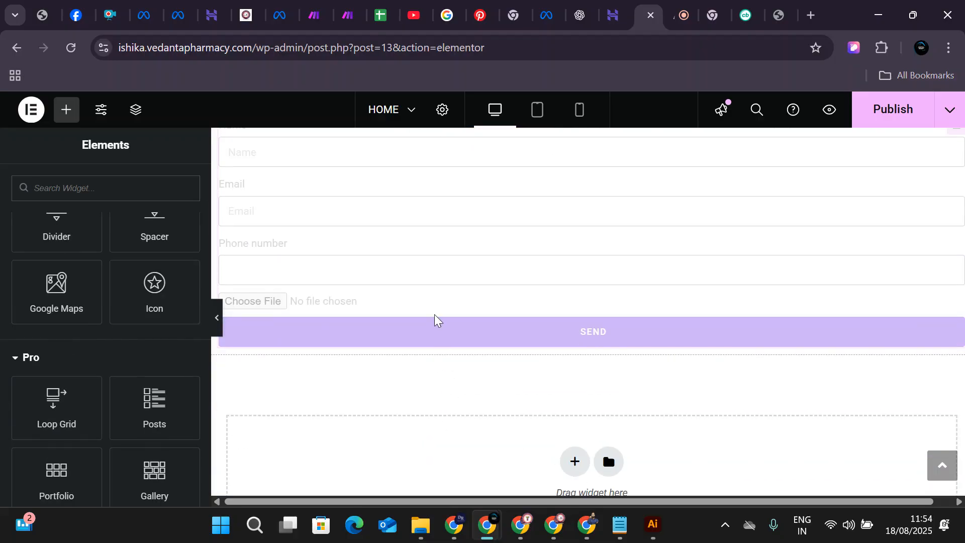
Select the form on the page and set its HTML Field color to red (#B00000) in the style settings.
click(422, 334)
scroll(90, 351, down, 7)
scroll(77, 353, up, 7)
scroll(427, 308, up, 5)
scroll(329, 346, down, 3)
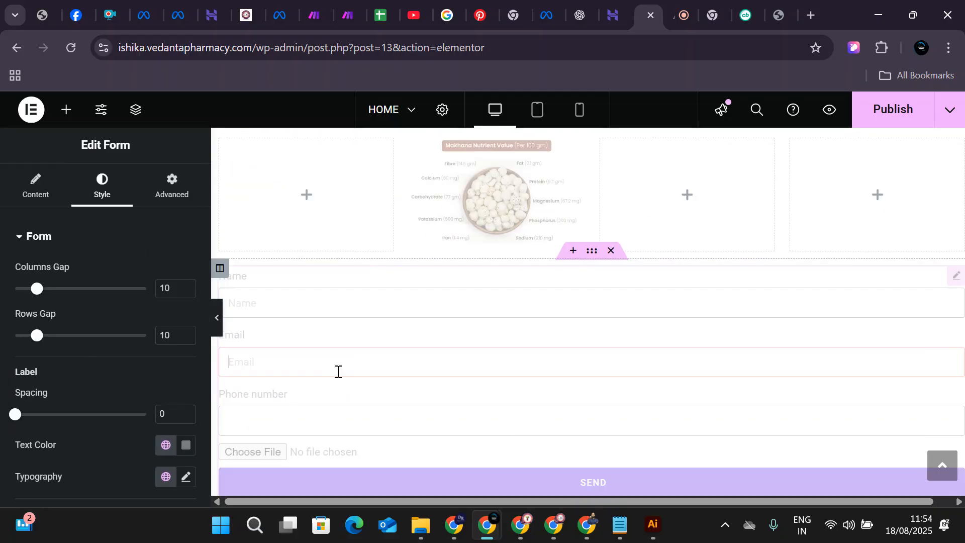
click(315, 302)
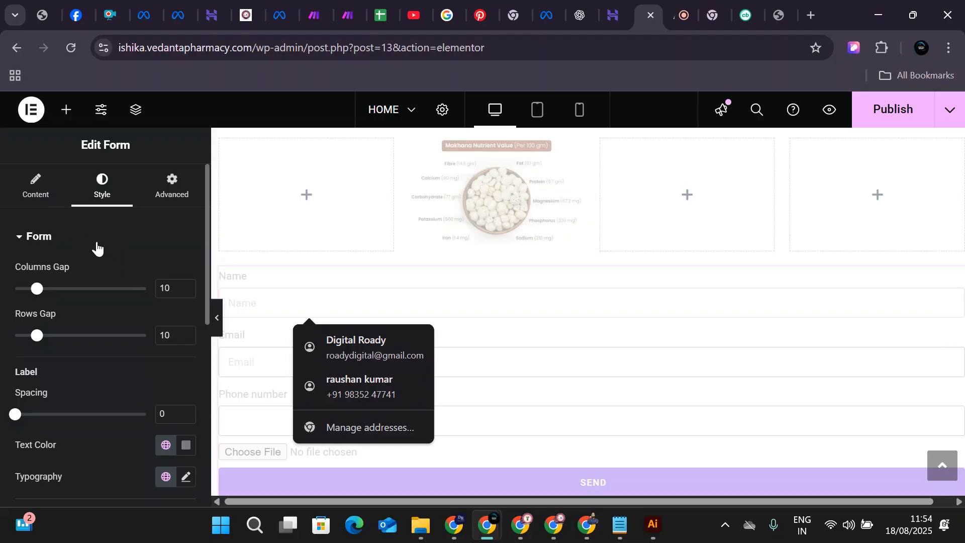
scroll(100, 297, down, 7)
scroll(161, 322, up, 3)
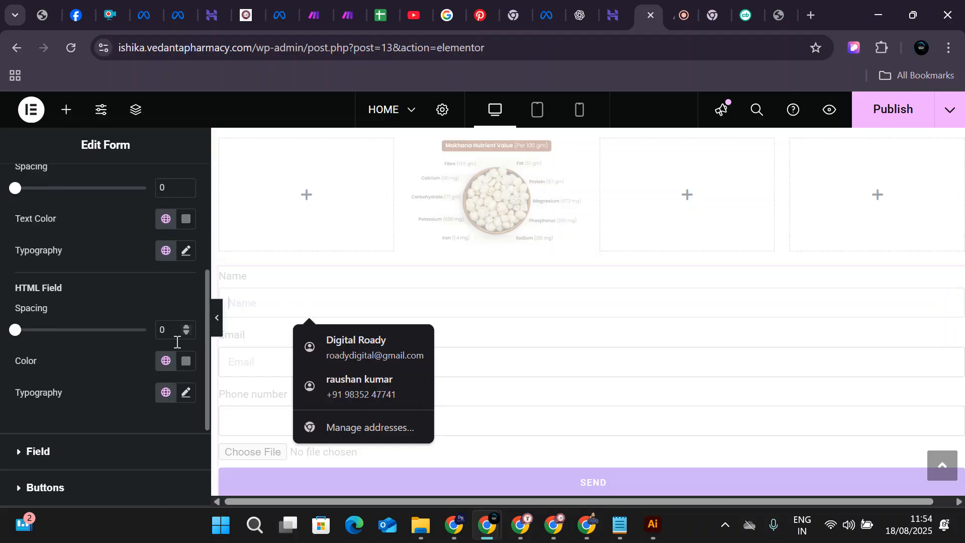
click(186, 361)
click(266, 209)
drag(267, 209, 272, 202)
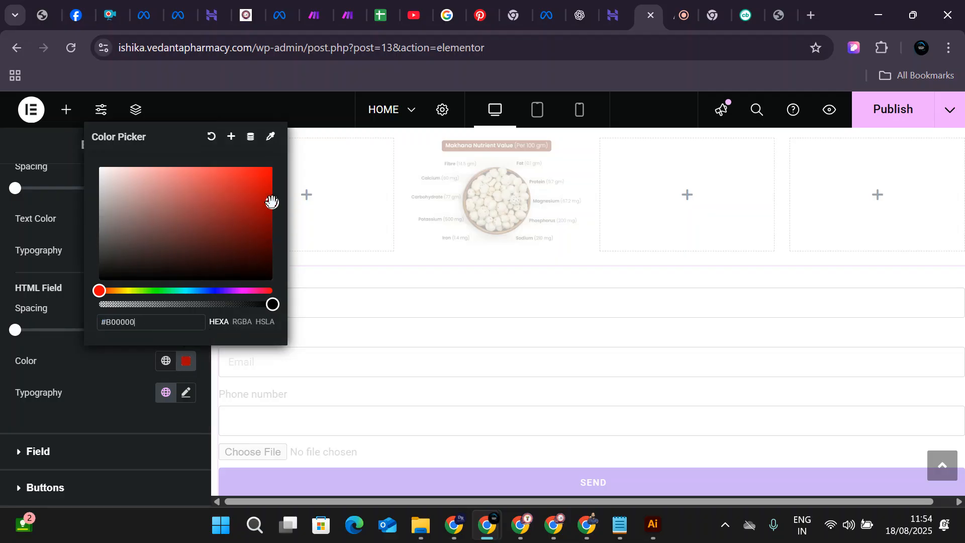
click(61, 276)
Set the text color of the form's labels to dark red.
click(187, 220)
click(270, 327)
scroll(54, 331, up, 3)
click(28, 275)
scroll(59, 284, up, 3)
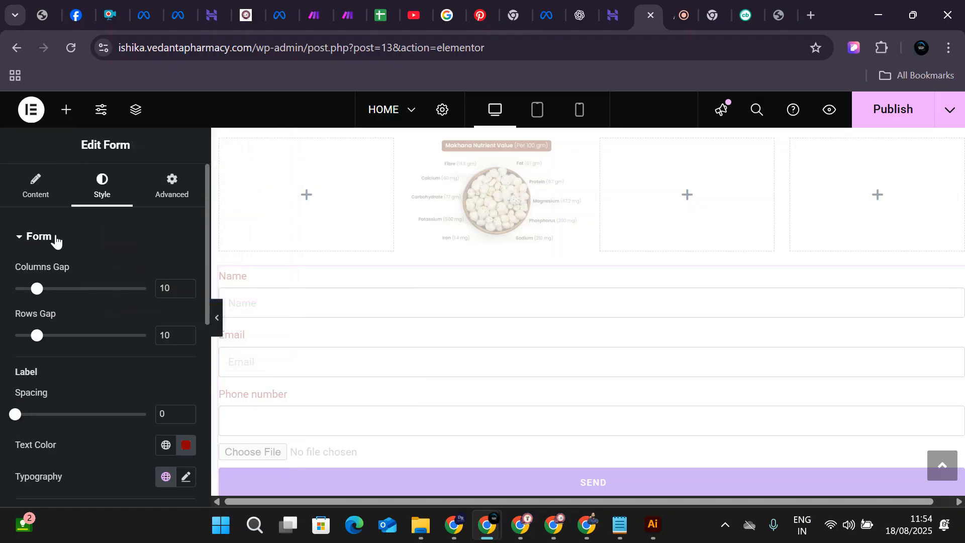
Set the text color of the form's input fields to dark red in the Field style settings.
click(51, 239)
click(47, 278)
scroll(113, 310, down, 3)
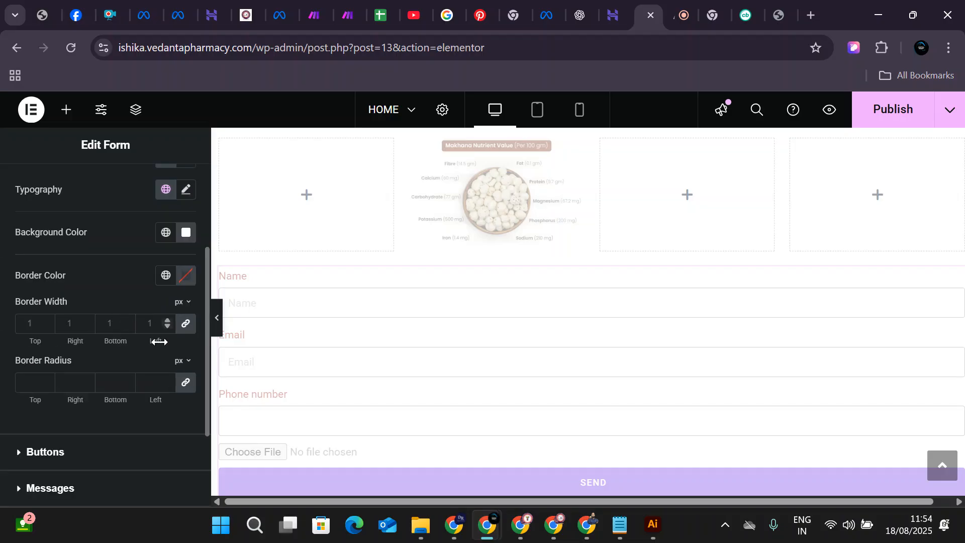
scroll(185, 273, up, 2)
click(186, 232)
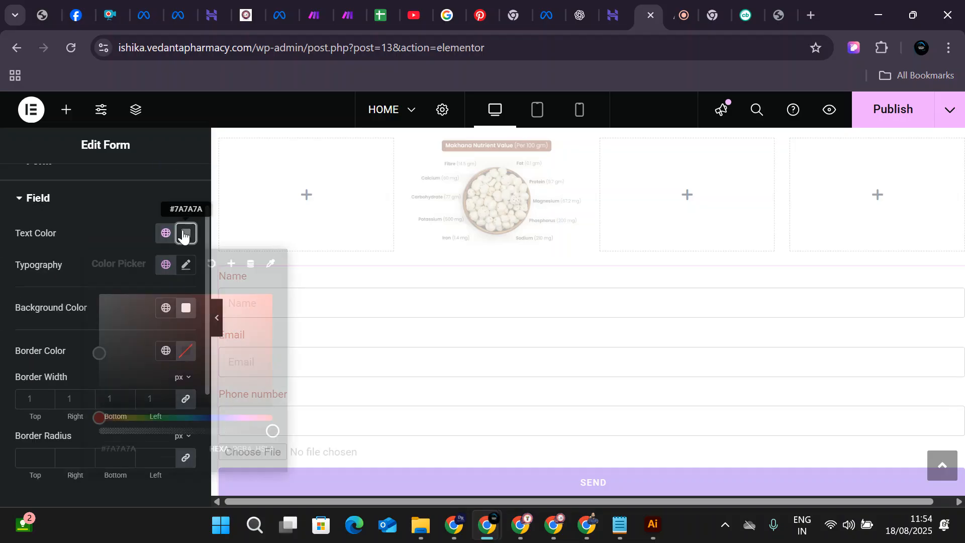
drag(249, 344, 265, 362)
click(29, 343)
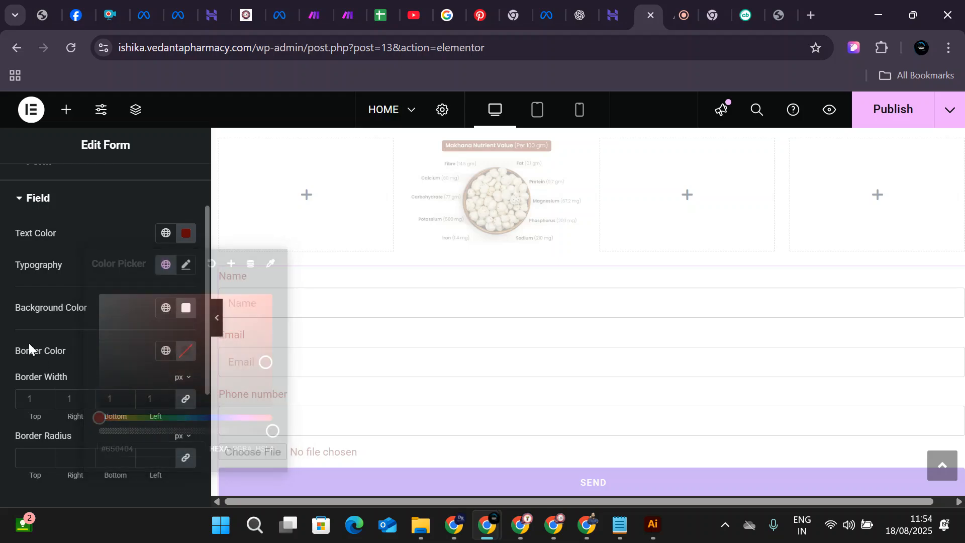
Set the background color of the Next & Submit button to pinkish red (#D80A5C) in the Buttons style settings.
scroll(29, 343, down, 4)
click(51, 327)
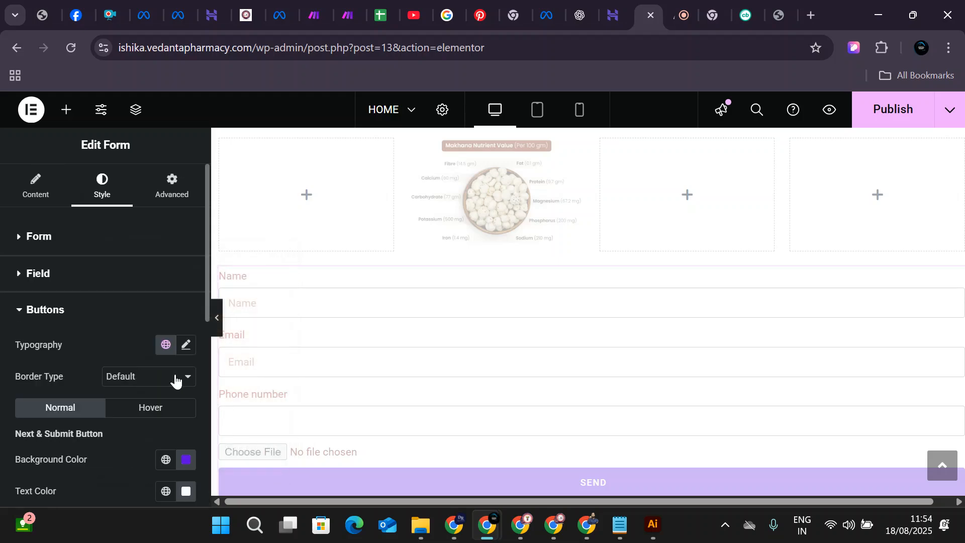
scroll(175, 378, down, 3)
click(186, 308)
drag(245, 330, 379, 261)
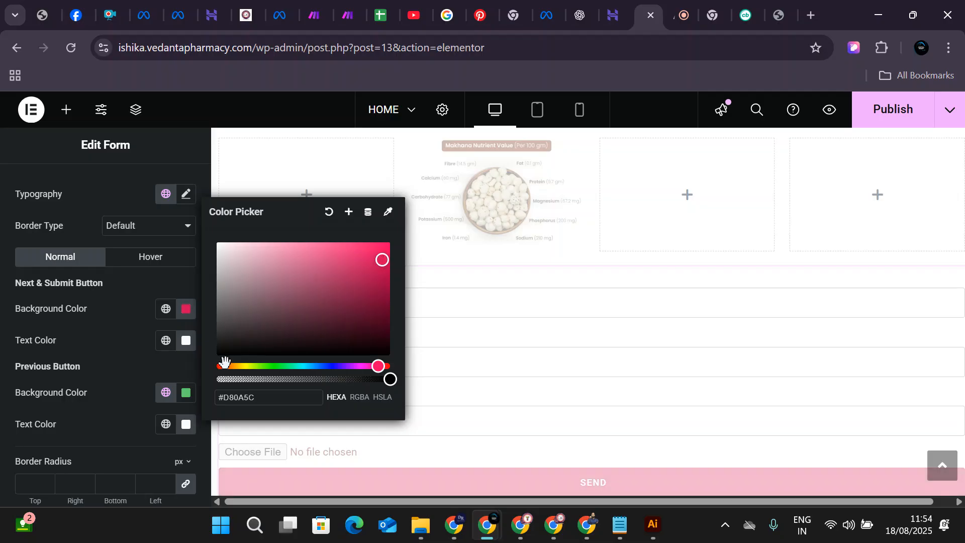
Set the text color of the Next & Submit button to off-white (#F4F4F4).
click(186, 340)
drag(198, 221, 87, 152)
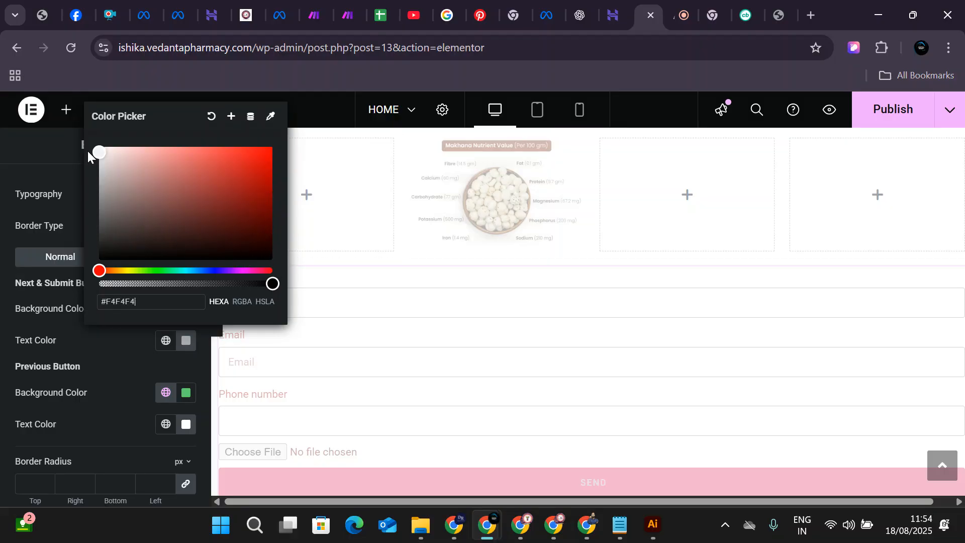
click(9, 243)
scroll(70, 357, down, 5)
scroll(80, 284, up, 8)
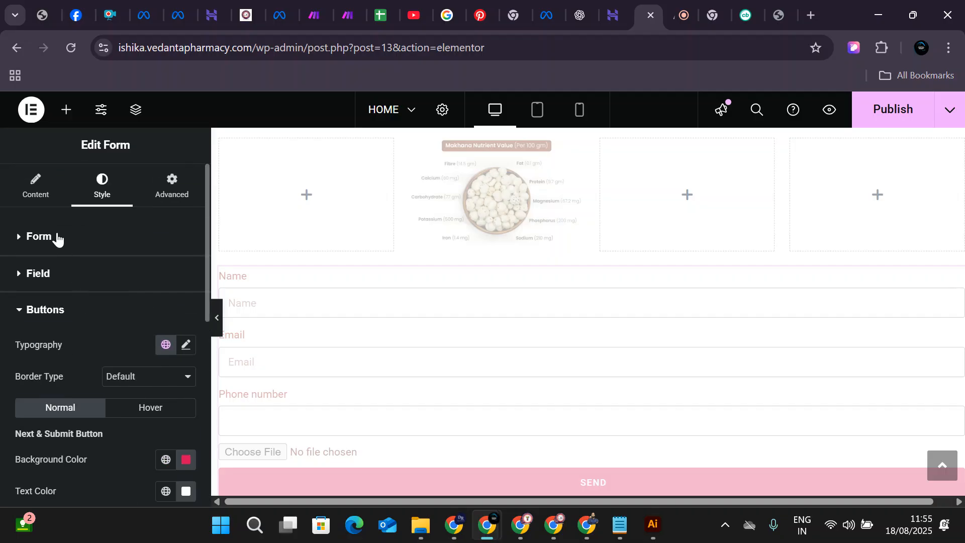
Set the size of the form's buttons to Medium in the content settings.
click(52, 200)
scroll(58, 244, down, 3)
scroll(68, 259, down, 3)
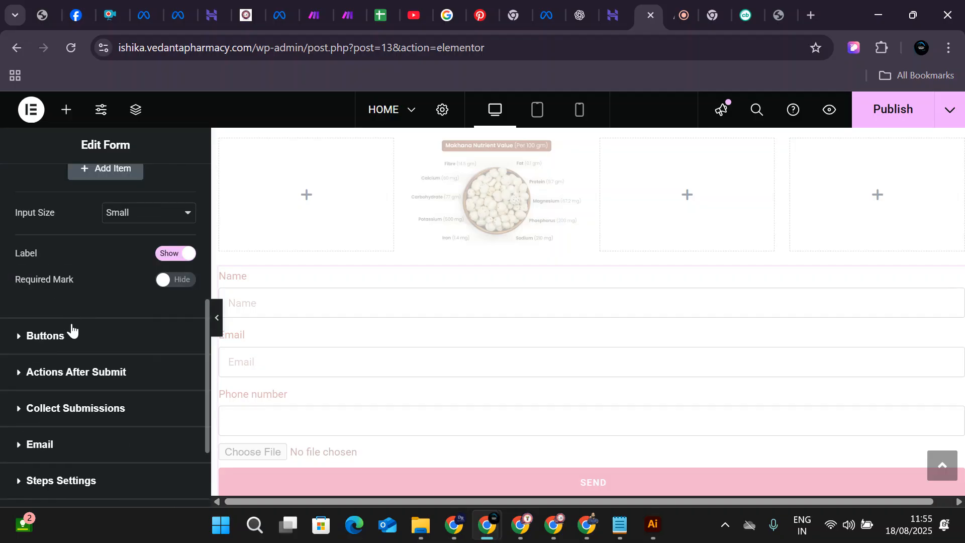
click(68, 336)
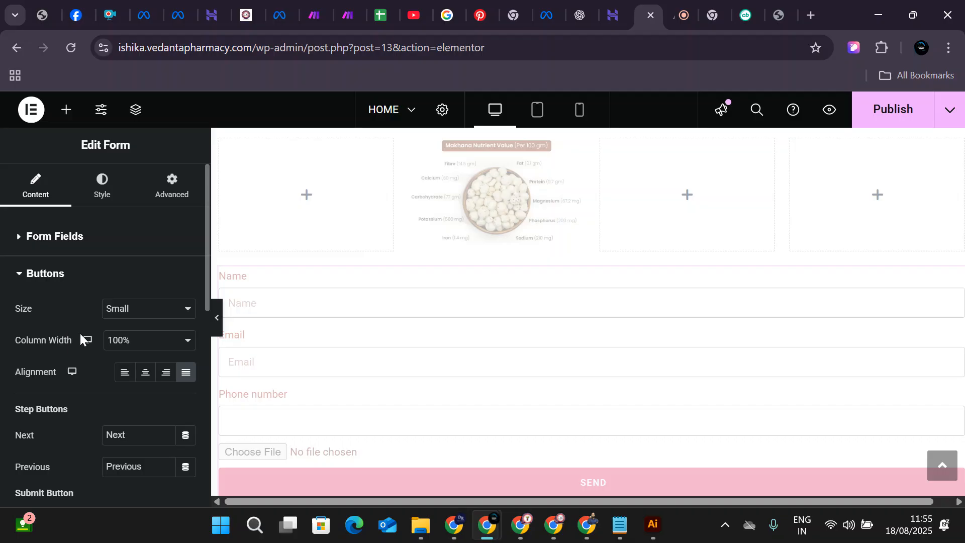
click(147, 312)
click(143, 365)
click(133, 310)
click(138, 365)
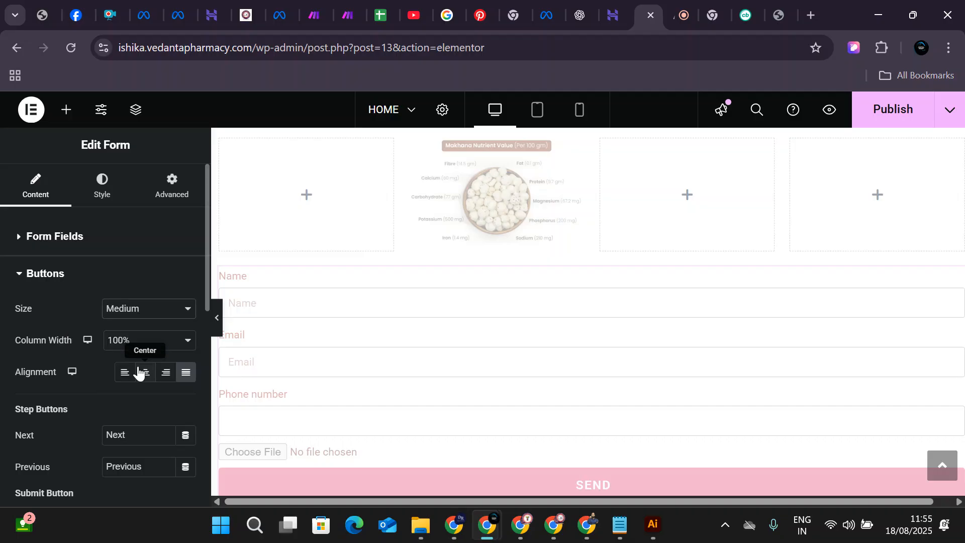
Add Webhook to the form's Actions After Submit.
scroll(131, 347, down, 7)
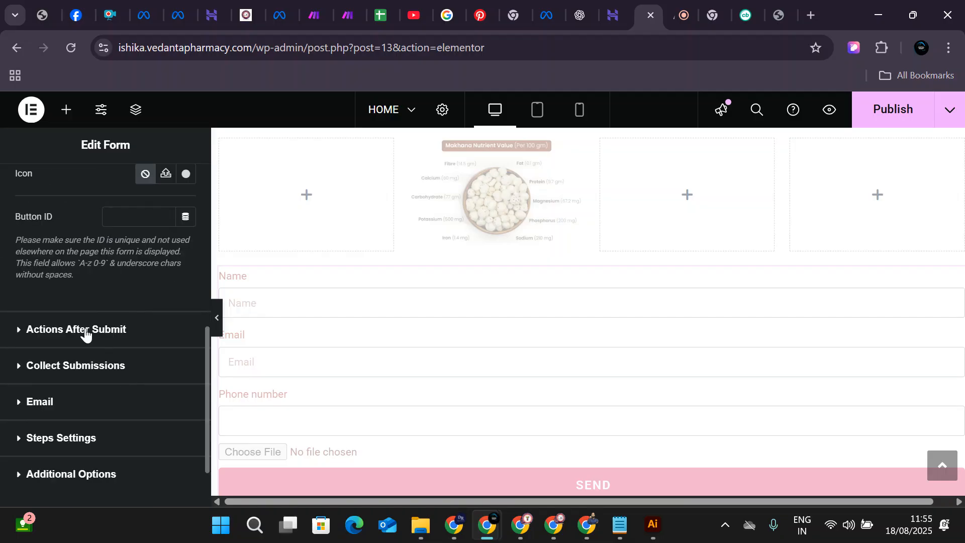
click(103, 337)
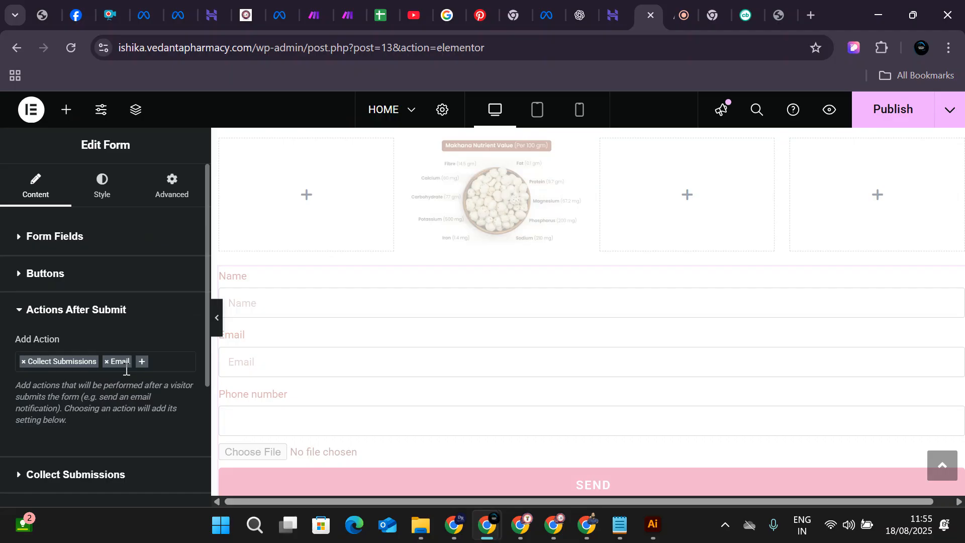
click(158, 364)
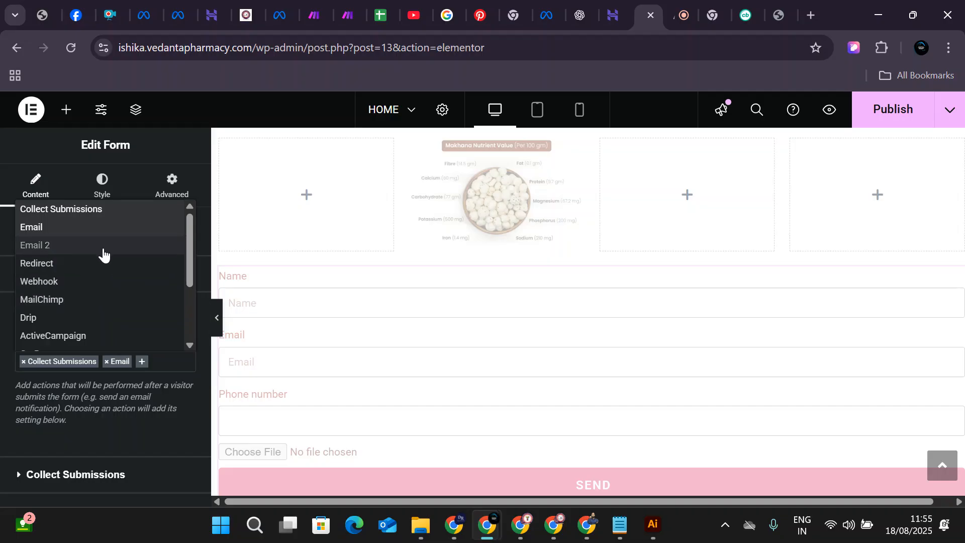
scroll(103, 259, down, 3)
scroll(107, 272, up, 3)
click(72, 280)
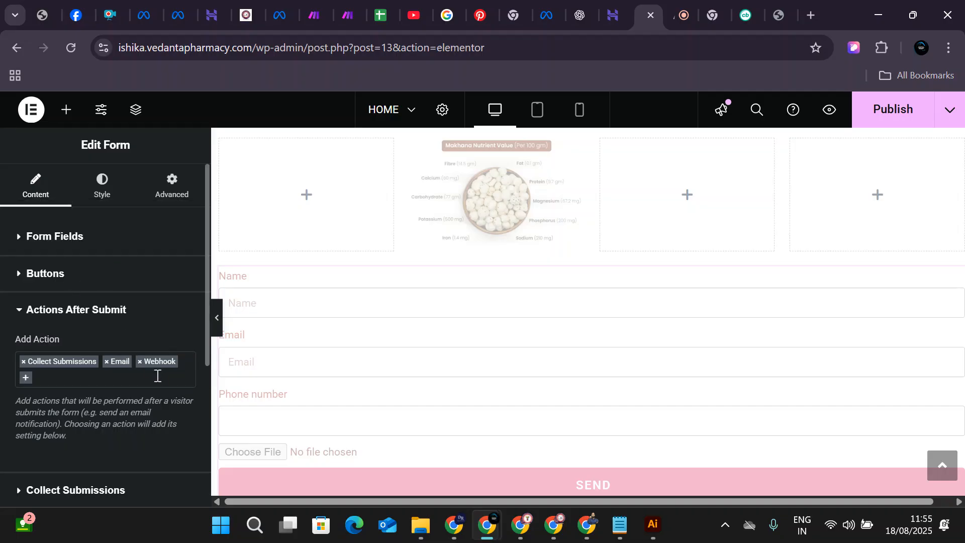
Look through the available submit actions and remove Webhook from the form's Actions After Submit.
click(185, 364)
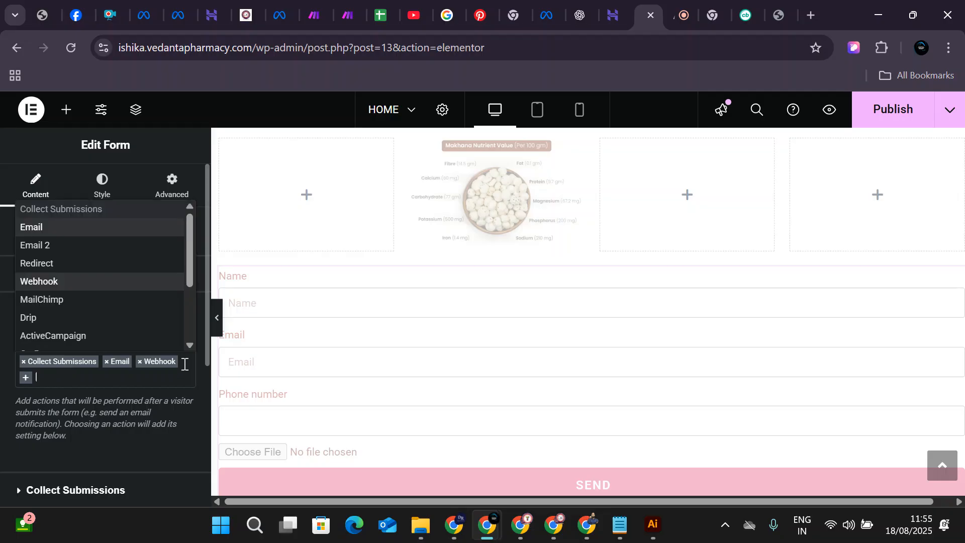
scroll(100, 301, down, 3)
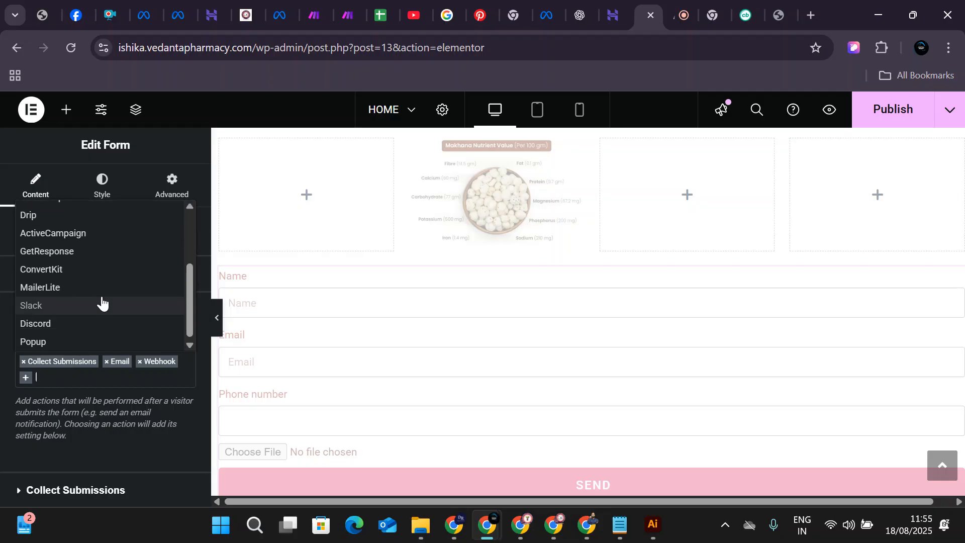
scroll(101, 301, up, 2)
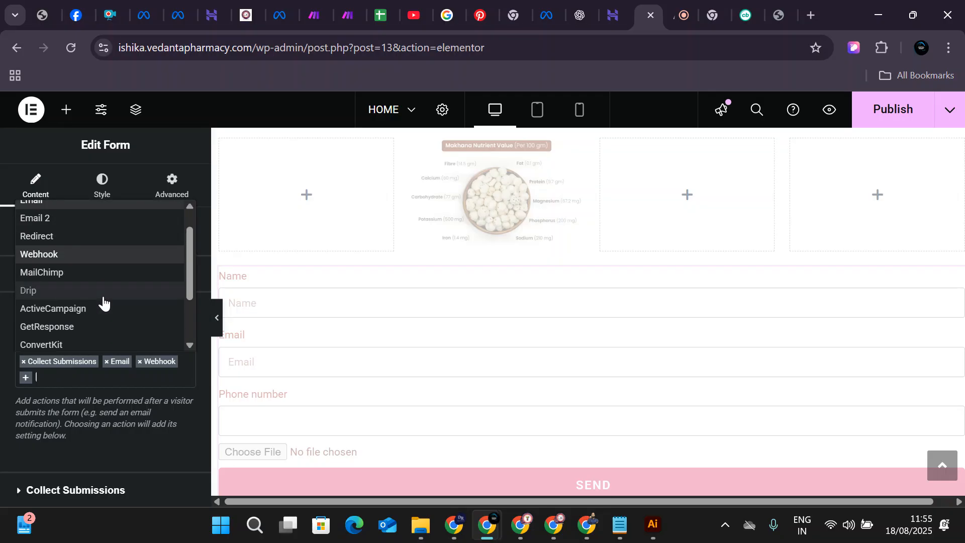
scroll(104, 302, up, 1)
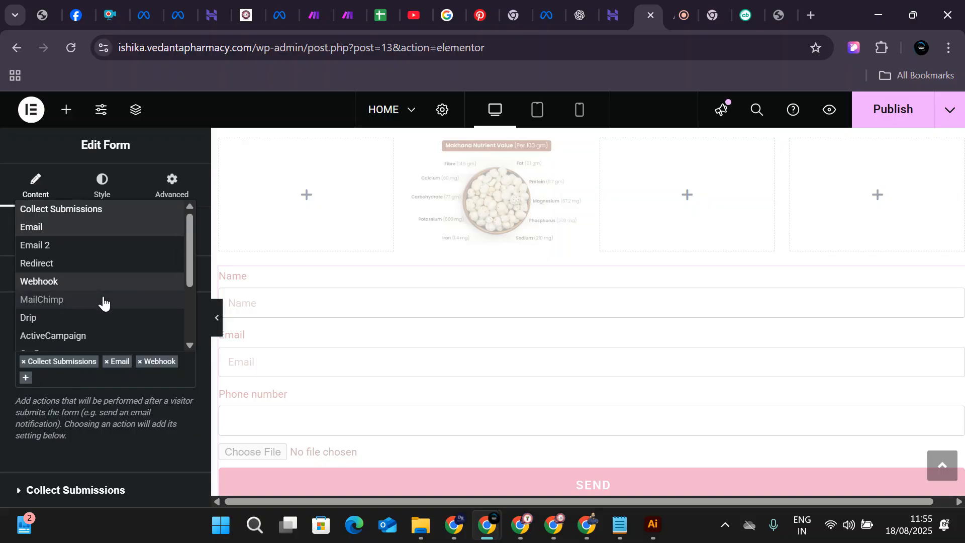
click(48, 376)
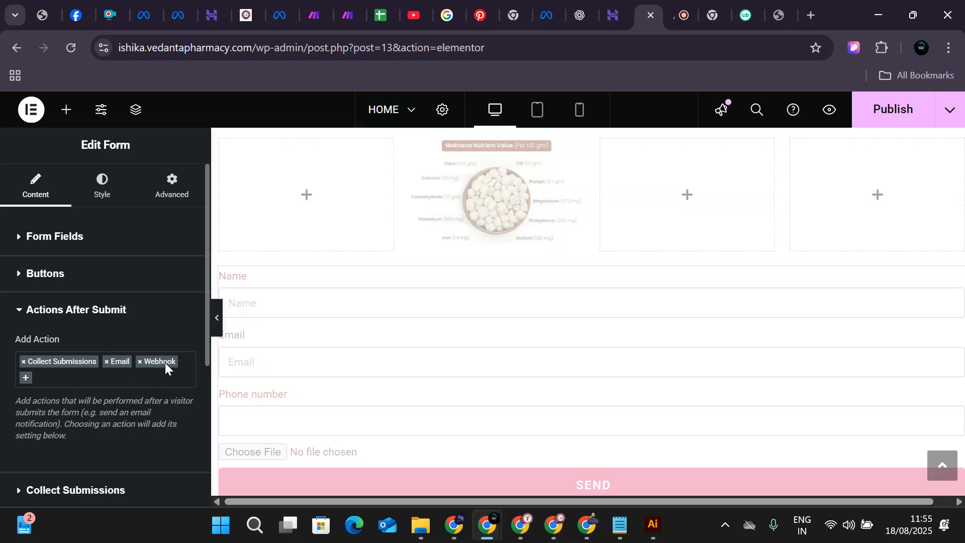
click(139, 362)
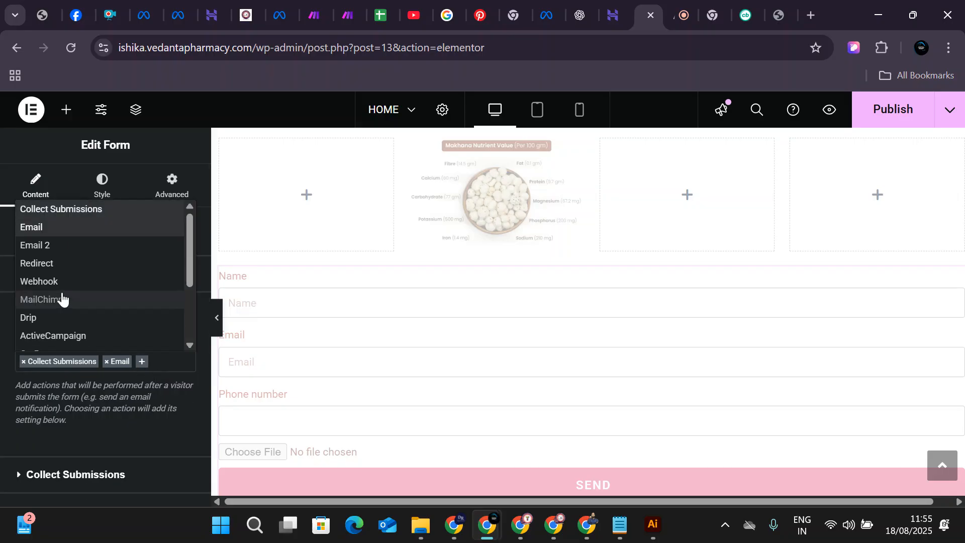
click(3, 285)
Examine the Actions After Submit and Collect Submissions settings and the list of actions that can be added.
scroll(50, 344, down, 7)
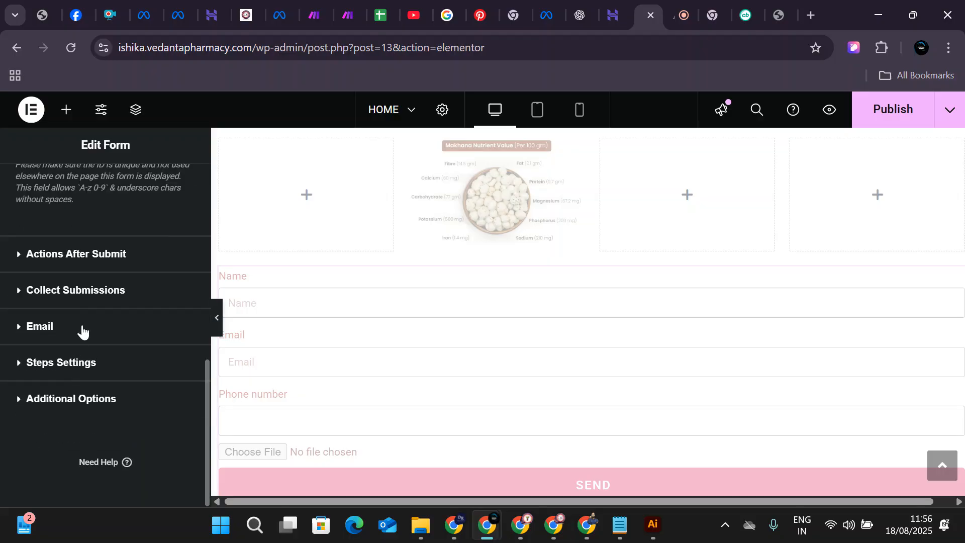
click(86, 259)
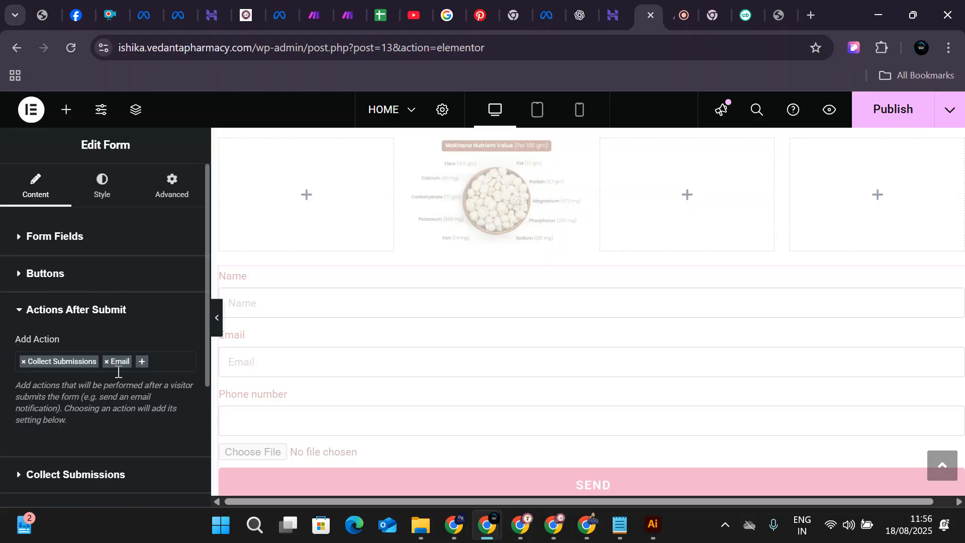
scroll(118, 372, down, 4)
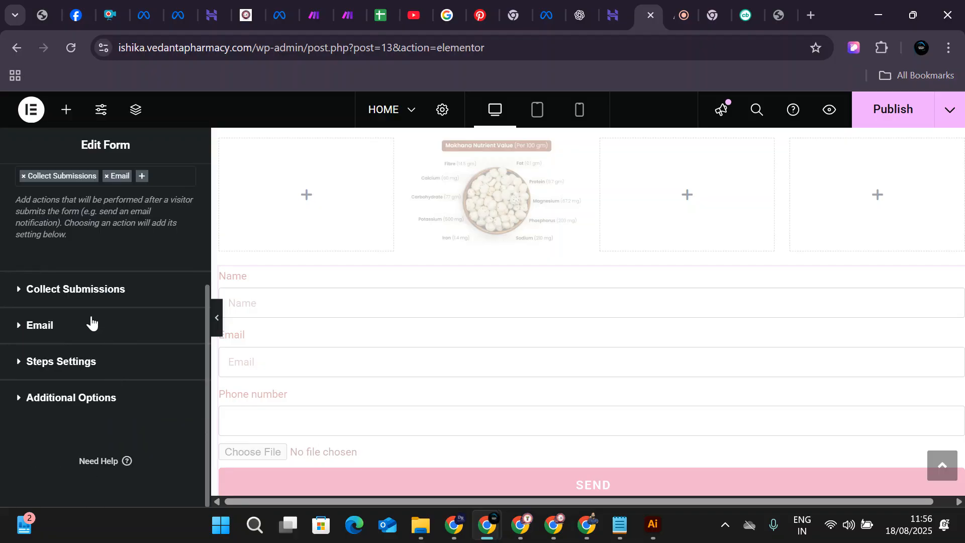
click(96, 287)
scroll(69, 395, down, 3)
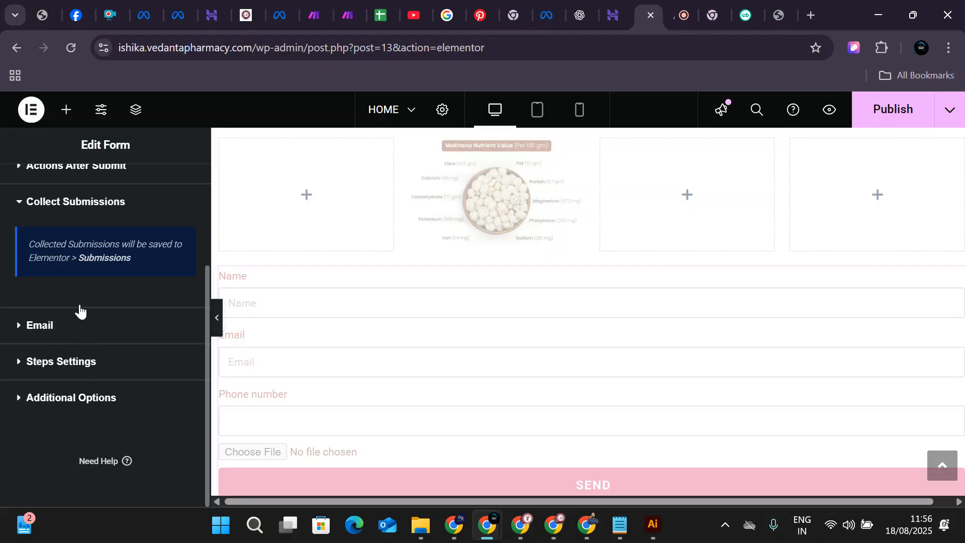
scroll(83, 278, up, 3)
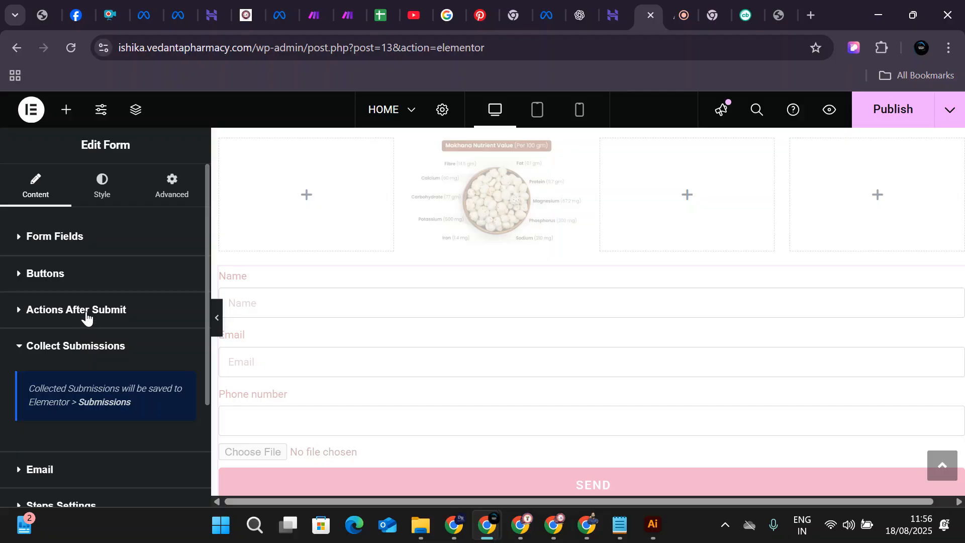
click(84, 314)
scroll(99, 347, down, 2)
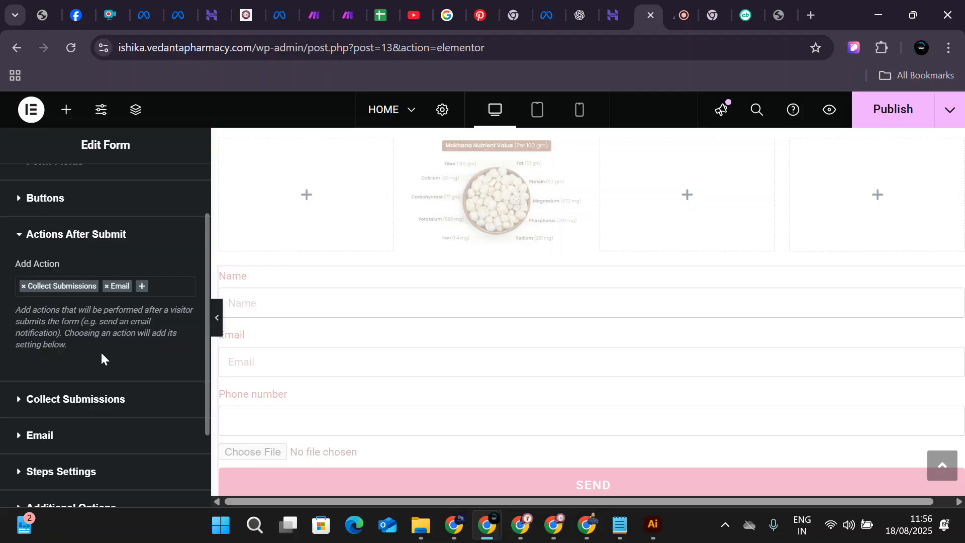
click(179, 282)
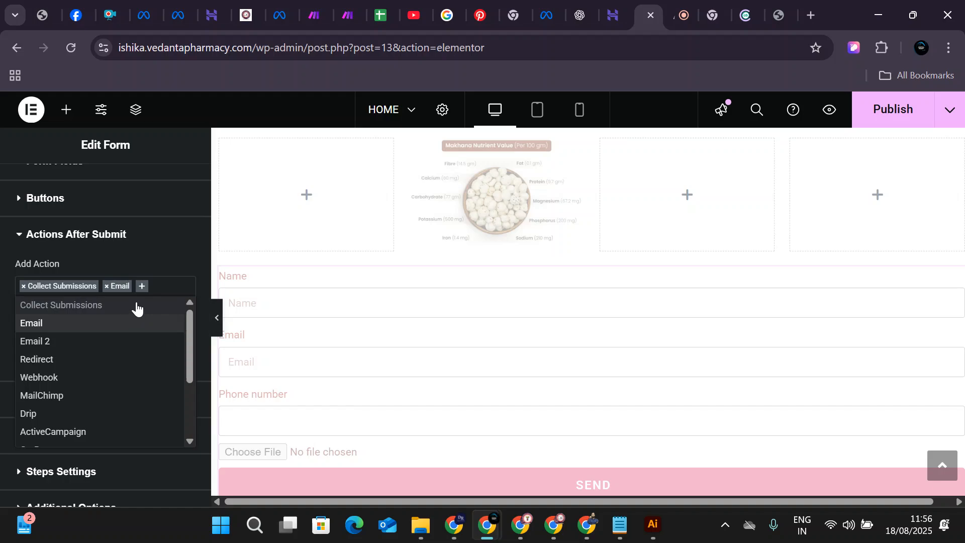
click(157, 265)
scroll(153, 267, down, 2)
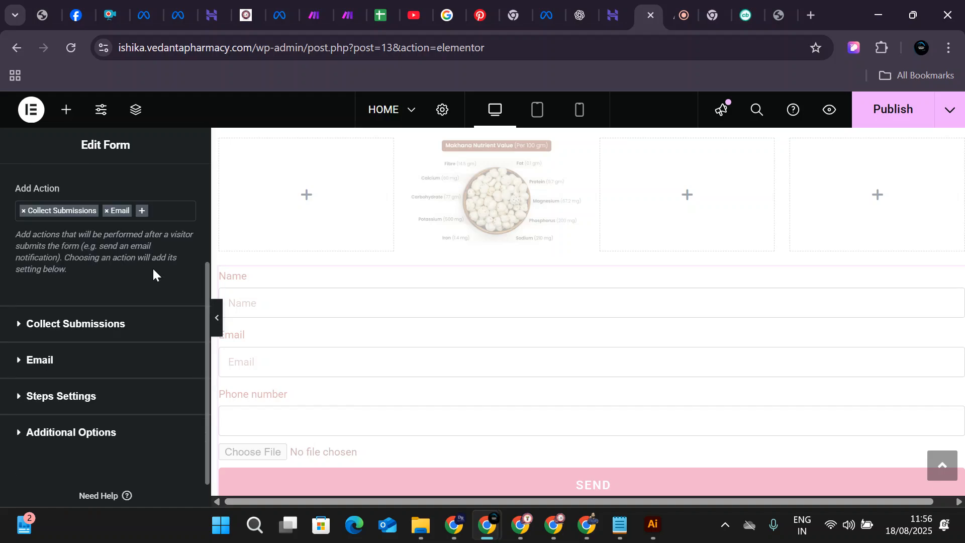
Open the Submissions page linked from the Collect Submissions settings, then return to the form editor.
click(106, 331)
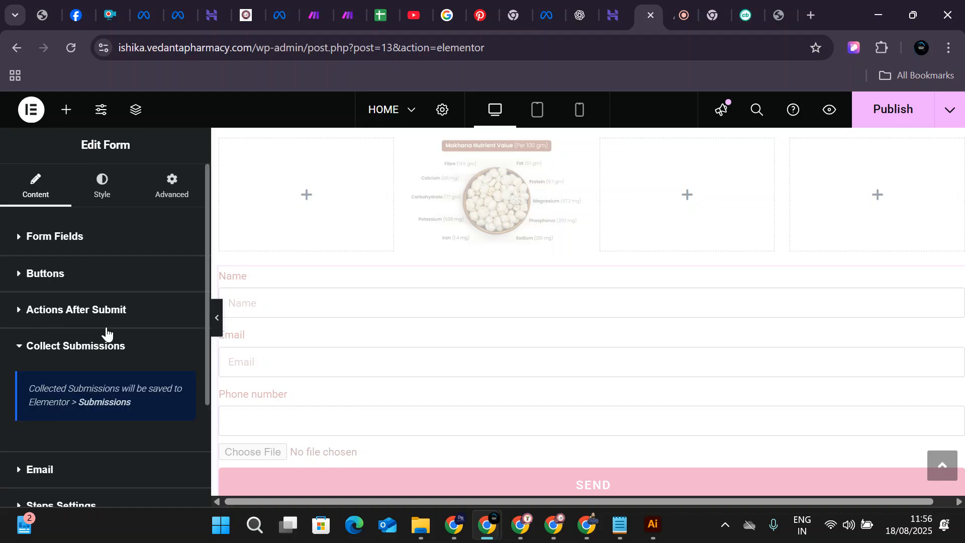
scroll(75, 368, down, 2)
click(106, 327)
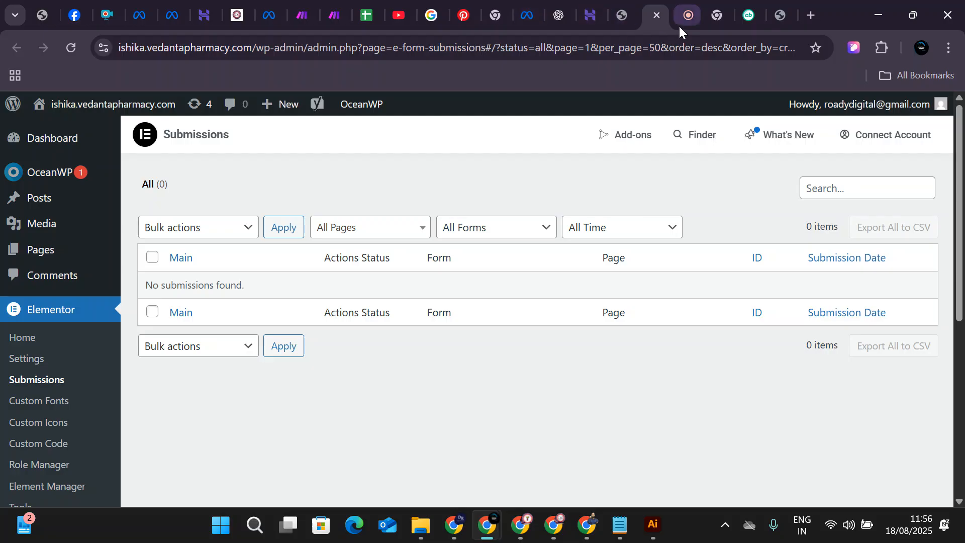
click(623, 15)
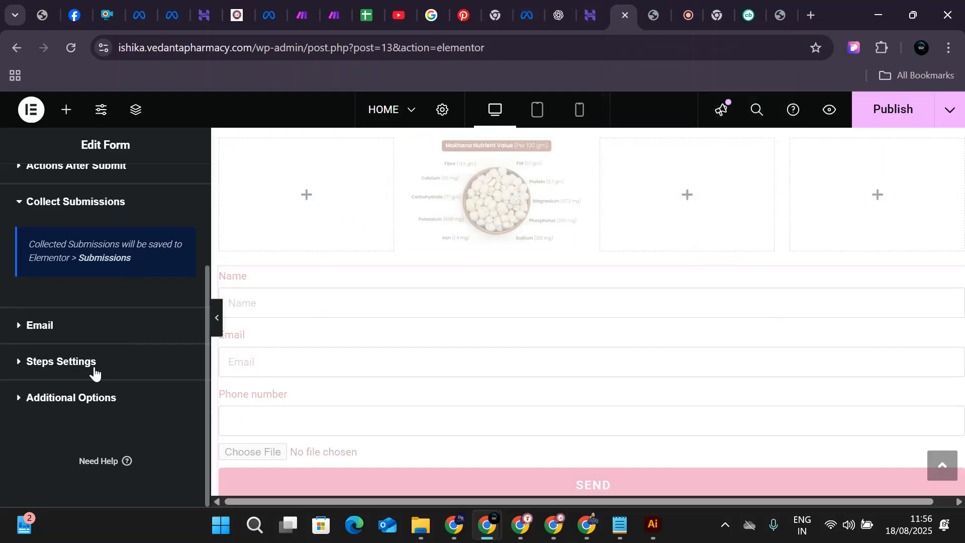
Examine the form's Email settings, from recipient, subject and message through sender, reply-to and copy fields to the metadata.
click(93, 327)
scroll(81, 382, down, 1)
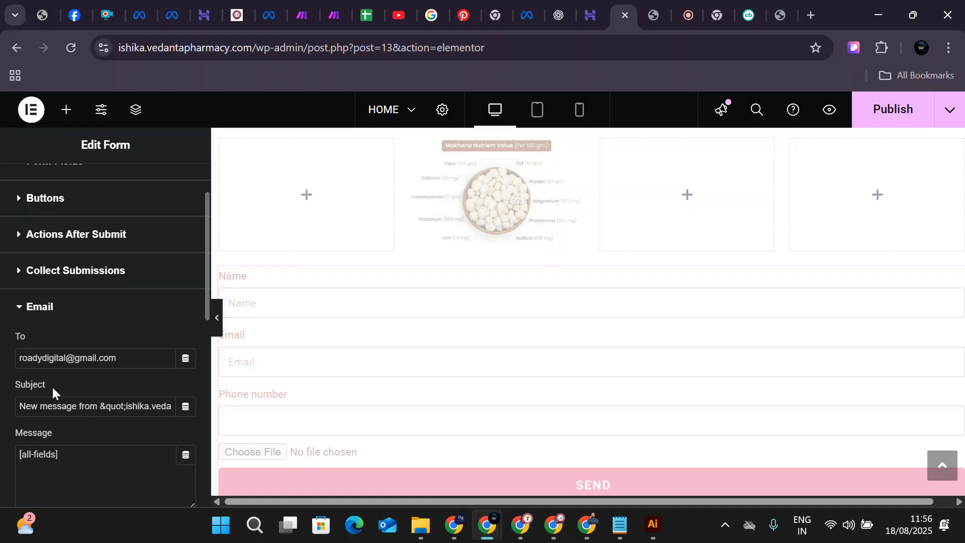
click(138, 357)
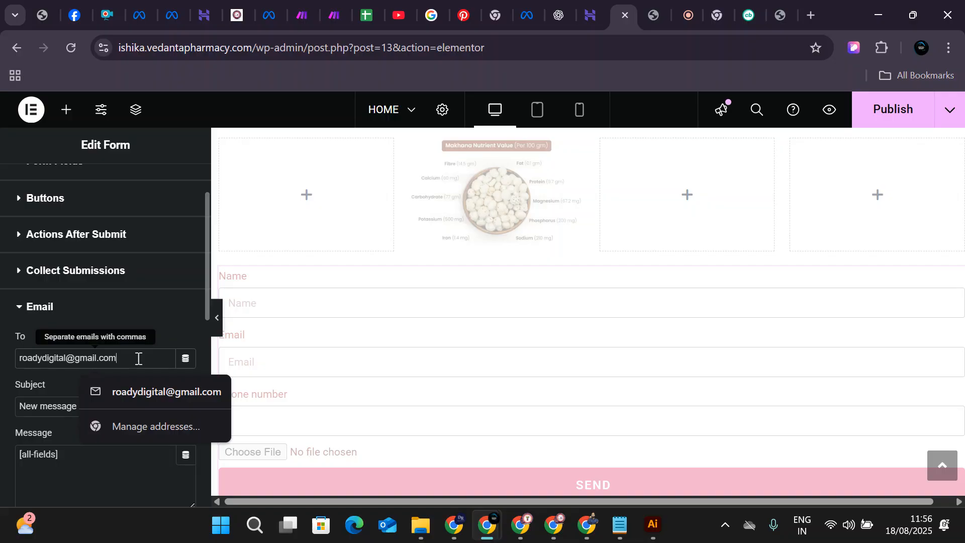
click(65, 404)
scroll(73, 409, down, 1)
scroll(75, 414, down, 3)
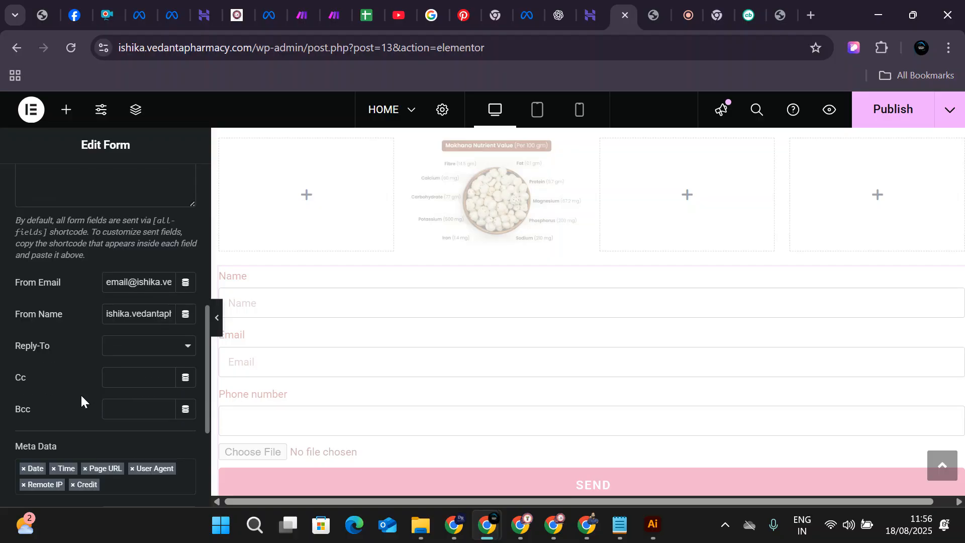
scroll(80, 394, down, 2)
Look over the form's Steps Settings and Additional Options, switching Custom Messages on and back off.
click(79, 403)
scroll(133, 396, down, 1)
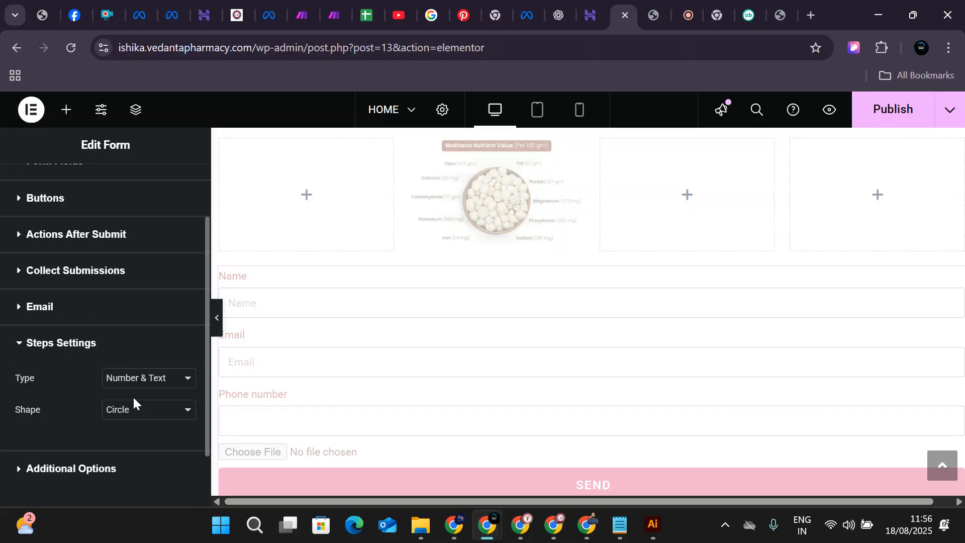
scroll(133, 396, down, 1)
click(117, 403)
scroll(138, 399, down, 1)
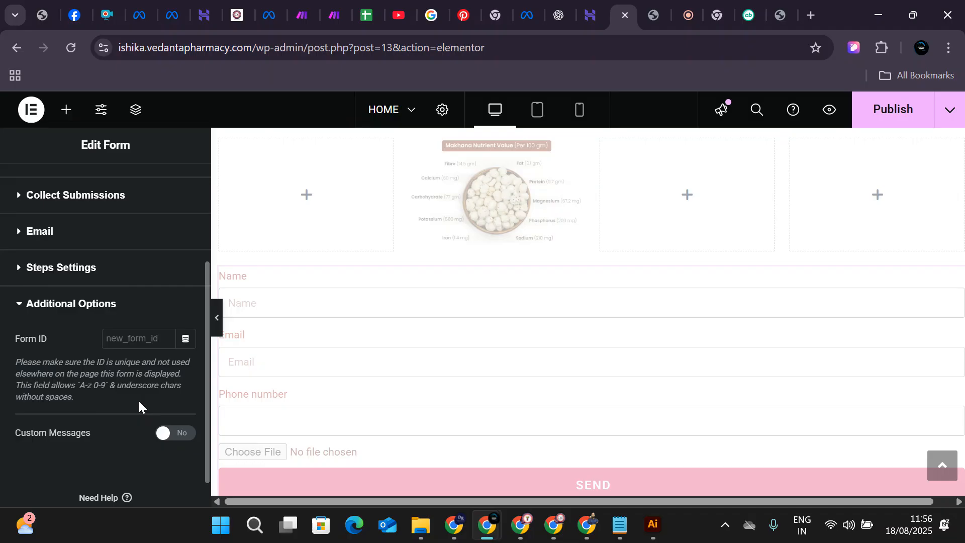
click(176, 433)
click(176, 433)
Review the form's Form Fields and Buttons content settings, including input size, labels, step buttons and submit button.
scroll(110, 343, up, 3)
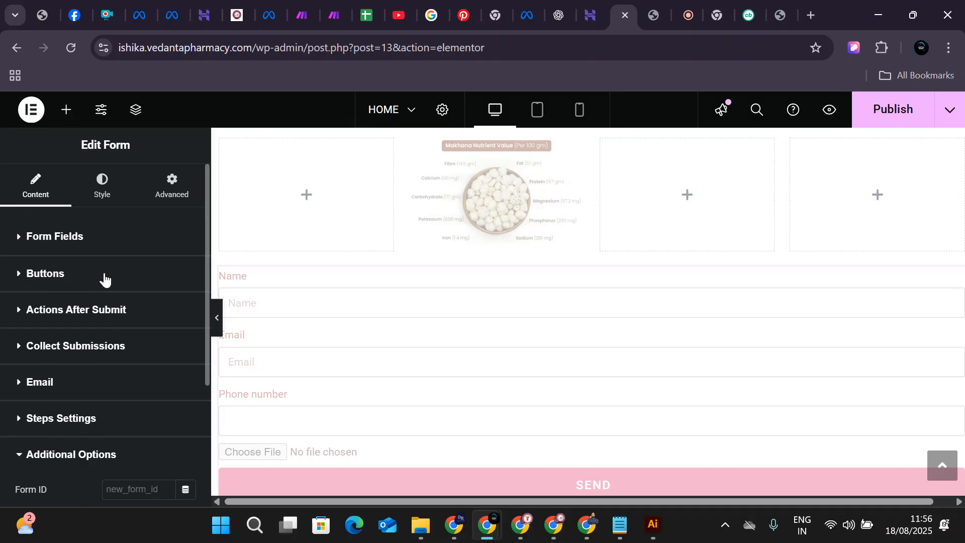
click(103, 241)
scroll(109, 276, down, 3)
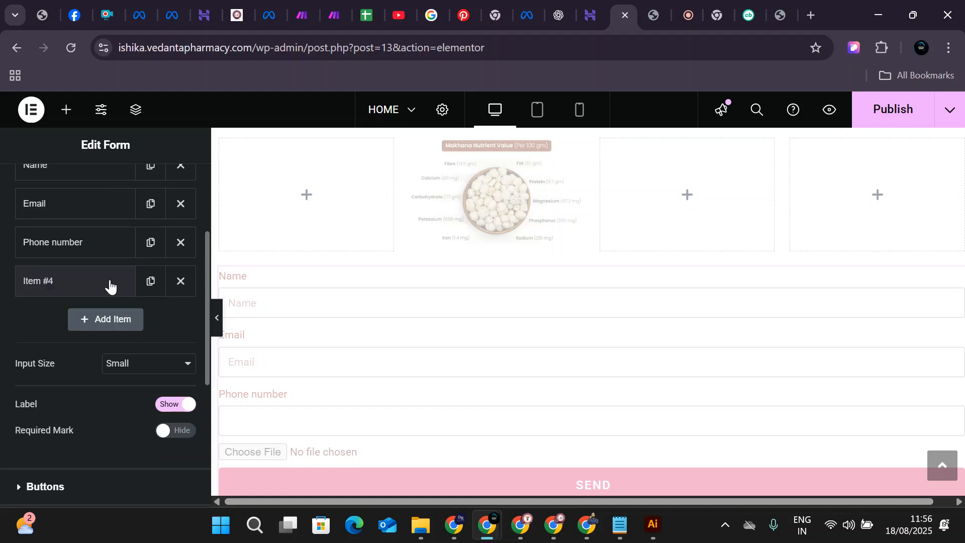
scroll(108, 304, down, 1)
scroll(64, 357, down, 1)
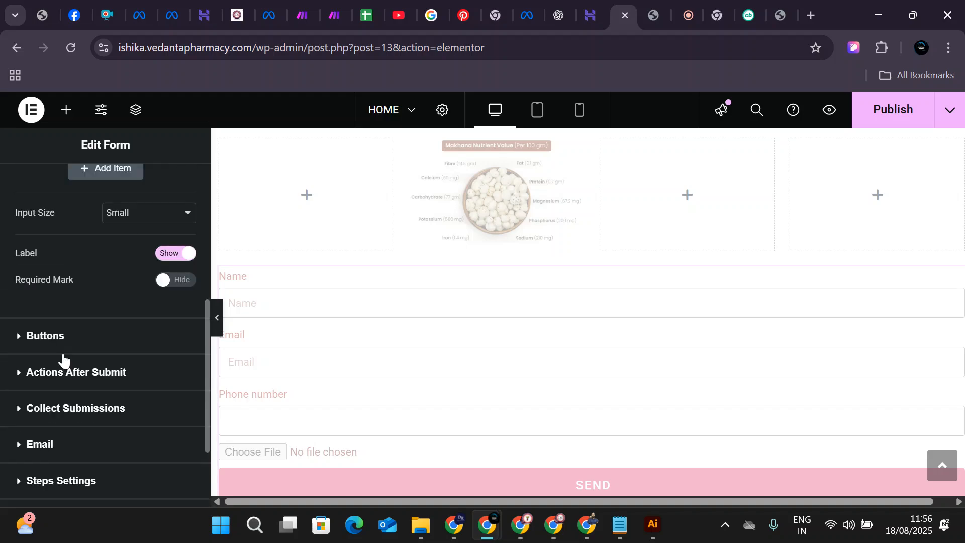
click(65, 339)
scroll(66, 340, down, 3)
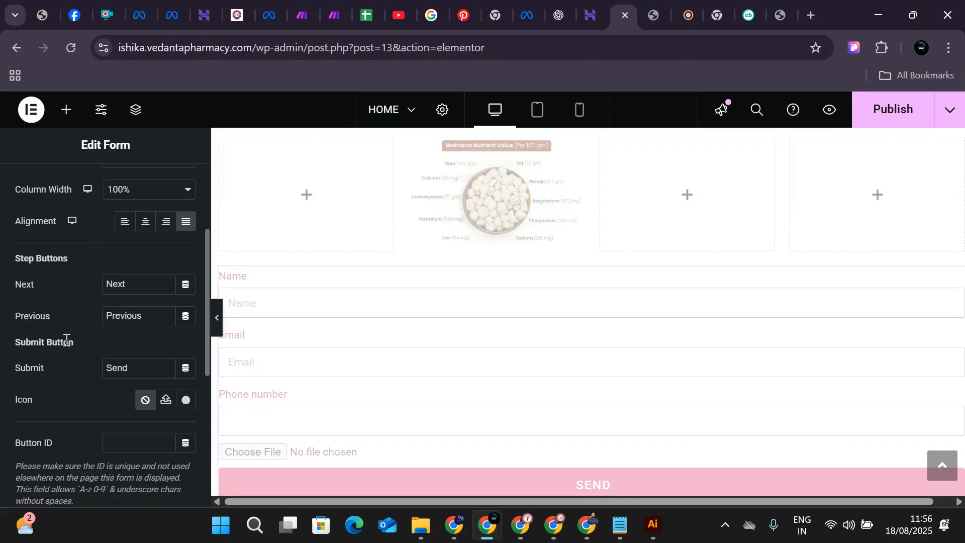
scroll(67, 340, down, 3)
Recheck the Actions After Submit, Collect Submissions, Email and Steps Settings sections of the form.
click(95, 407)
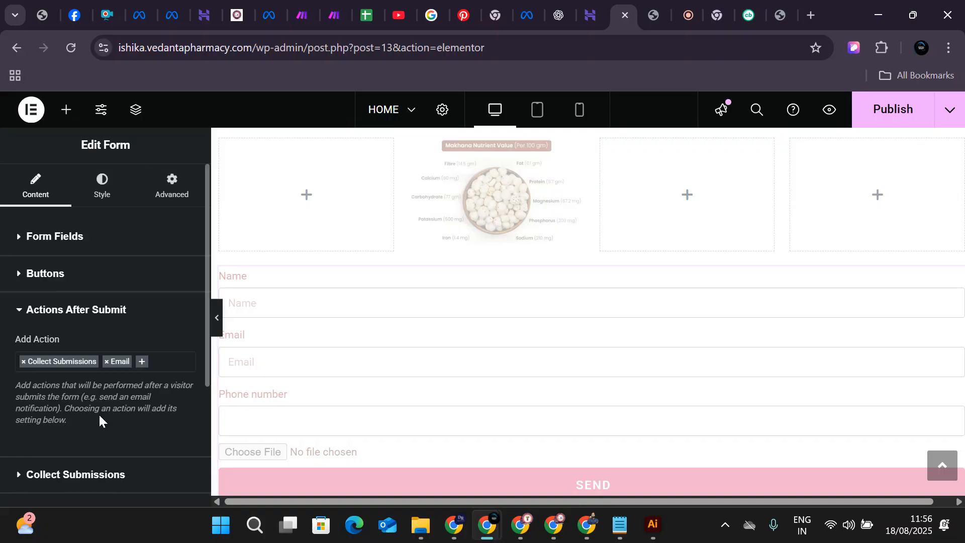
click(100, 329)
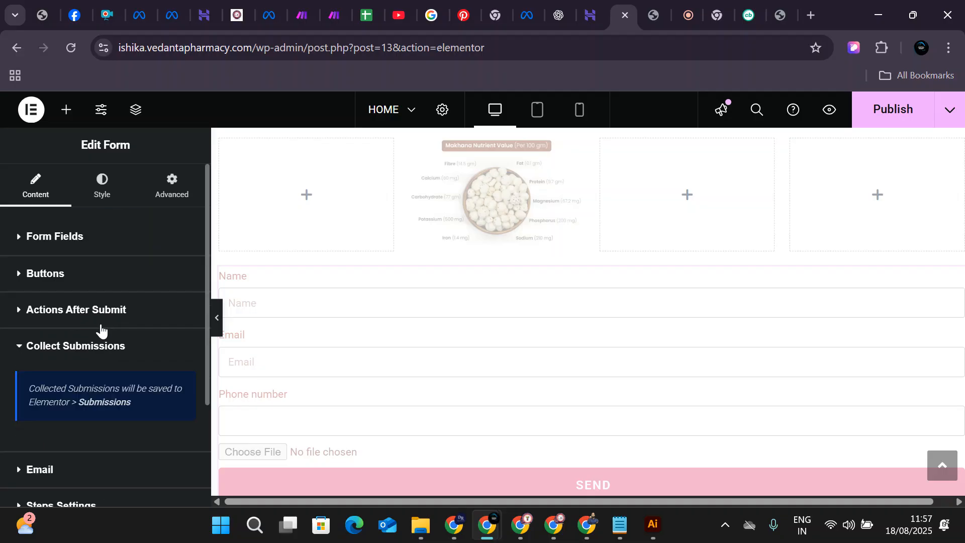
click(40, 326)
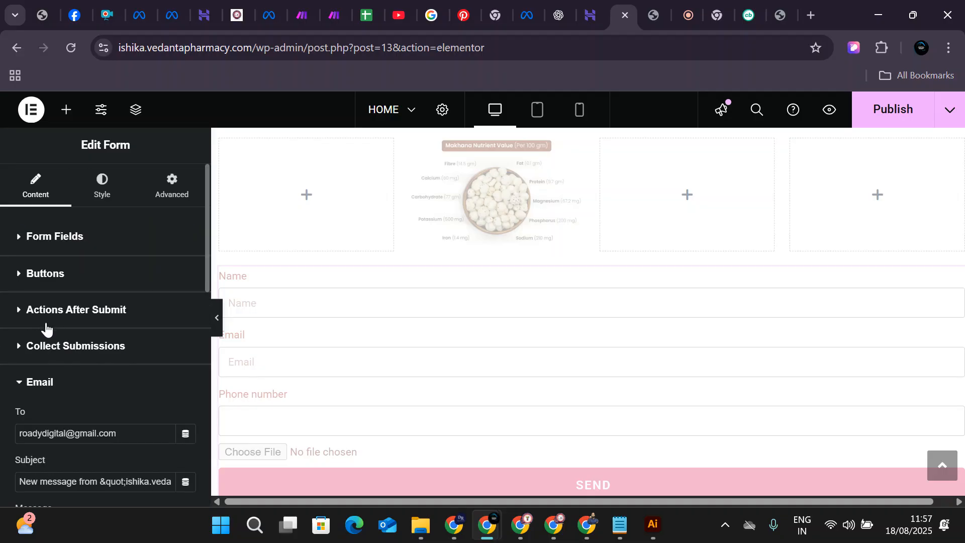
scroll(99, 351, down, 5)
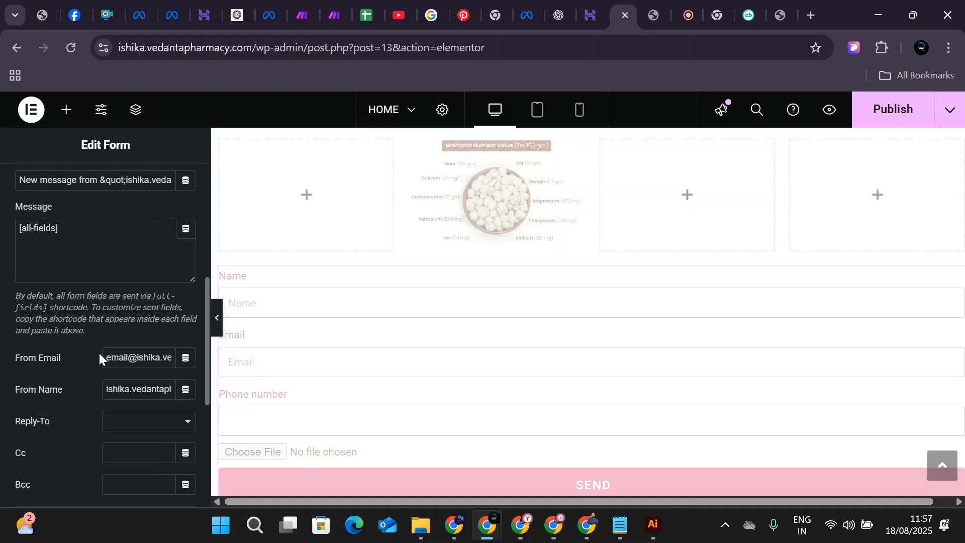
scroll(99, 356, down, 3)
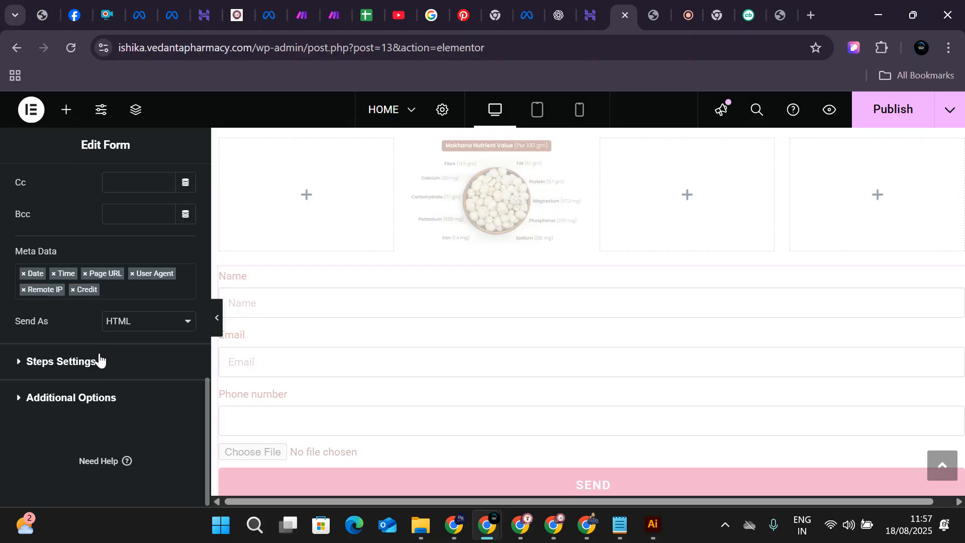
click(97, 376)
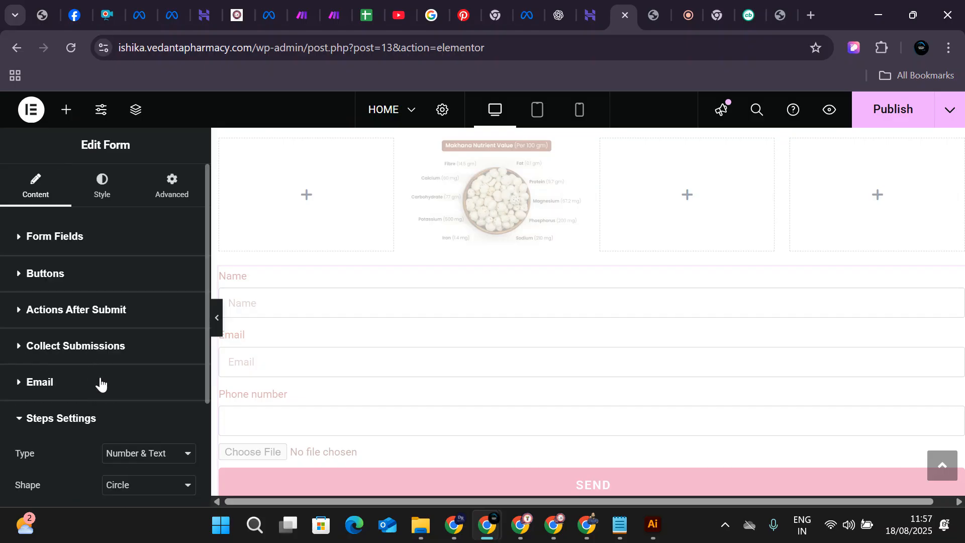
Add Redirect to the form's Actions After Submit.
click(100, 321)
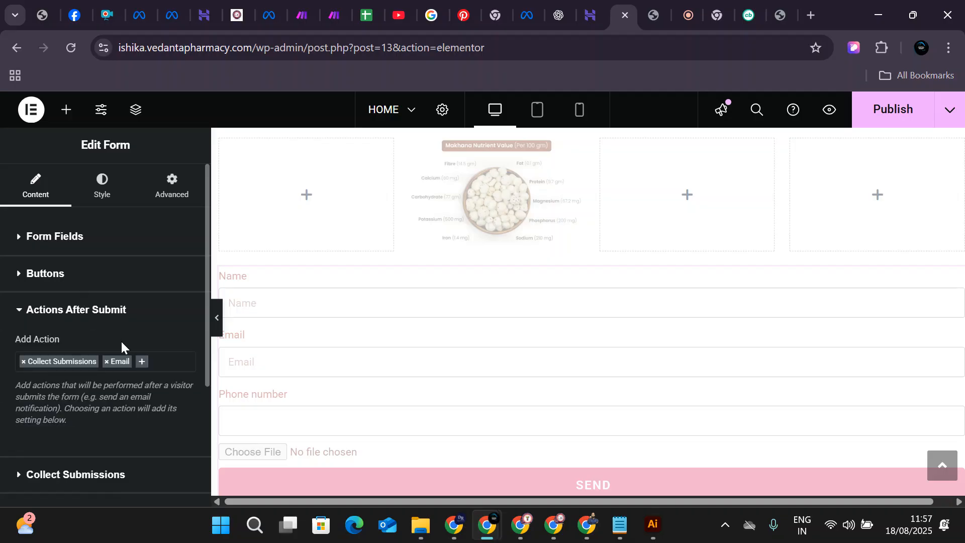
click(159, 356)
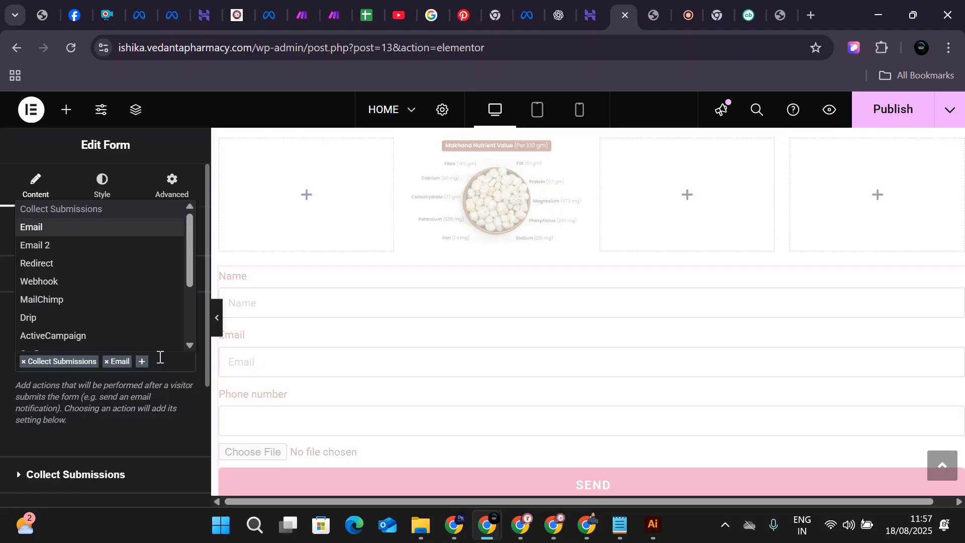
text(re)
click(91, 324)
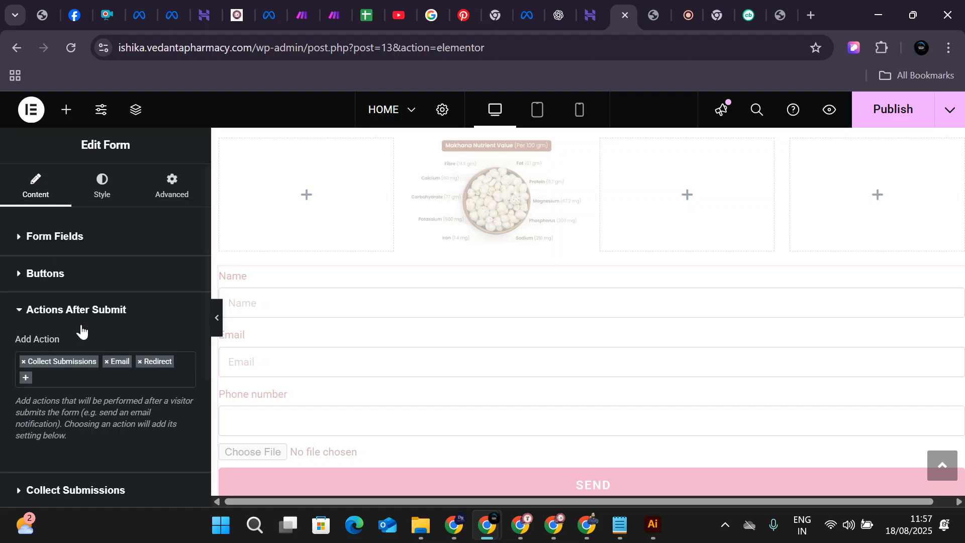
Remove Redirect from the form's Actions After Submit, keeping Collect Submissions and Email.
scroll(74, 412, down, 3)
scroll(91, 338, up, 2)
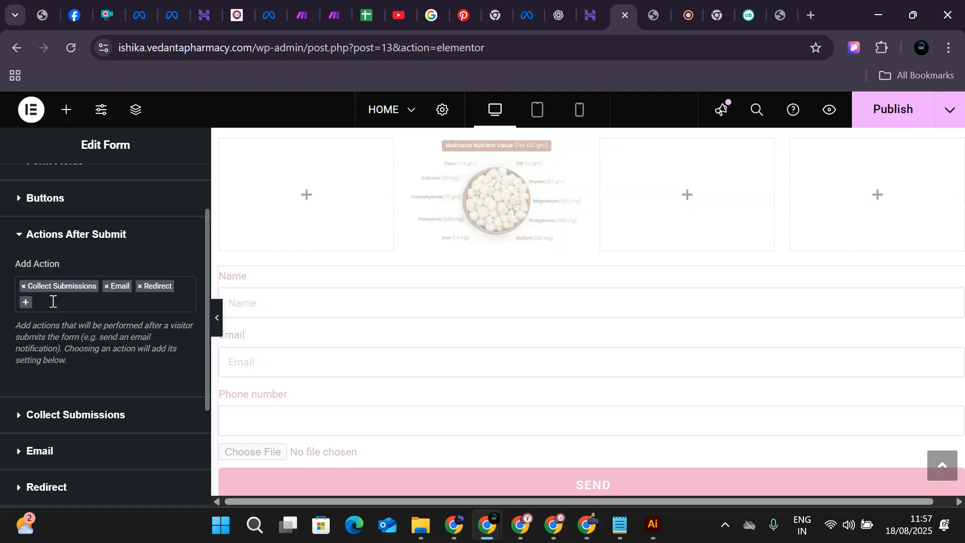
click(167, 301)
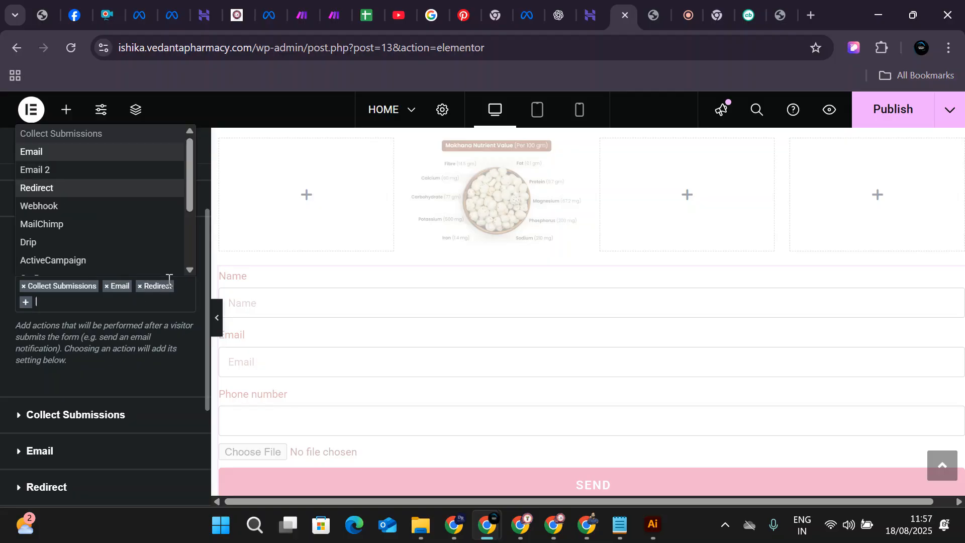
click(63, 304)
scroll(136, 329, down, 2)
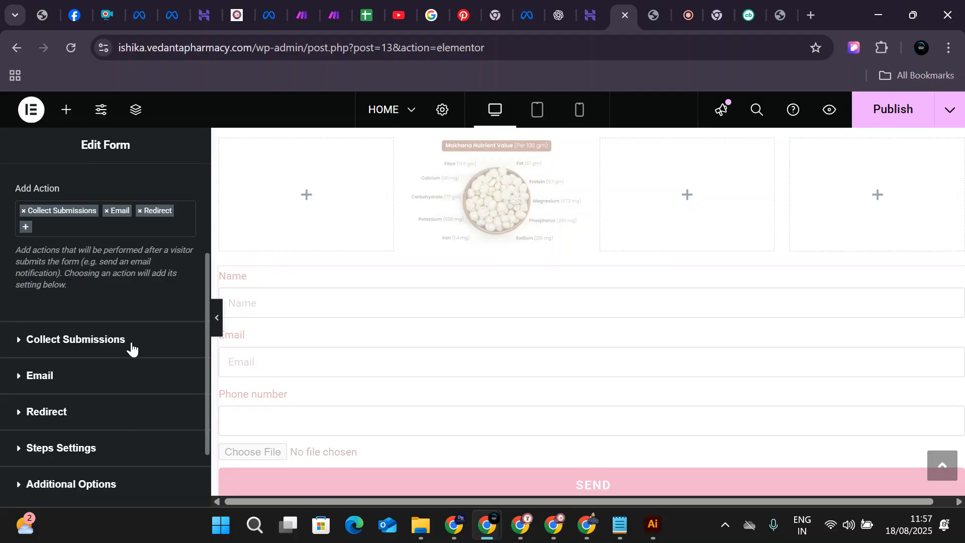
scroll(131, 346, up, 2)
click(80, 304)
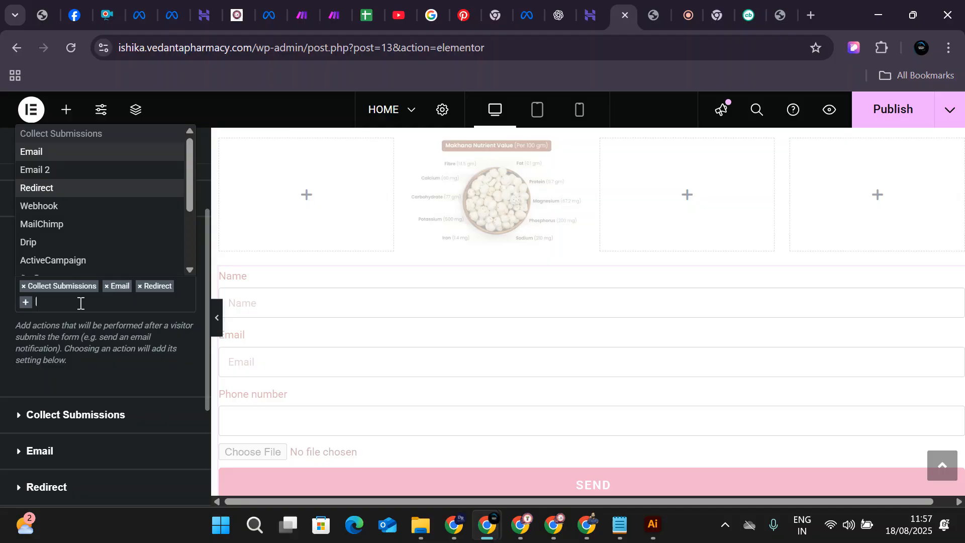
click(57, 189)
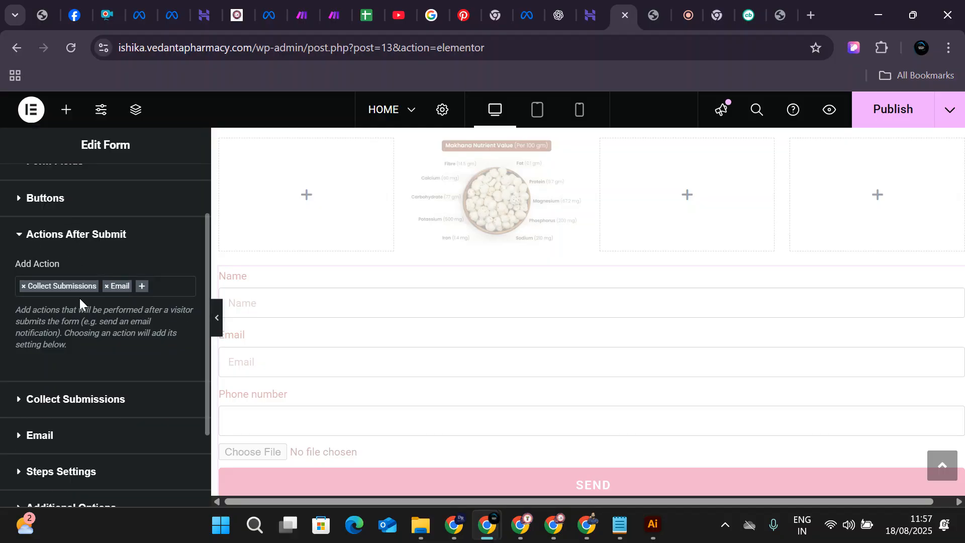
Look over the form's Additional Options, then publish the HOME page and open its live view.
scroll(90, 374, down, 3)
click(90, 397)
scroll(120, 416, down, 4)
scroll(121, 417, up, 4)
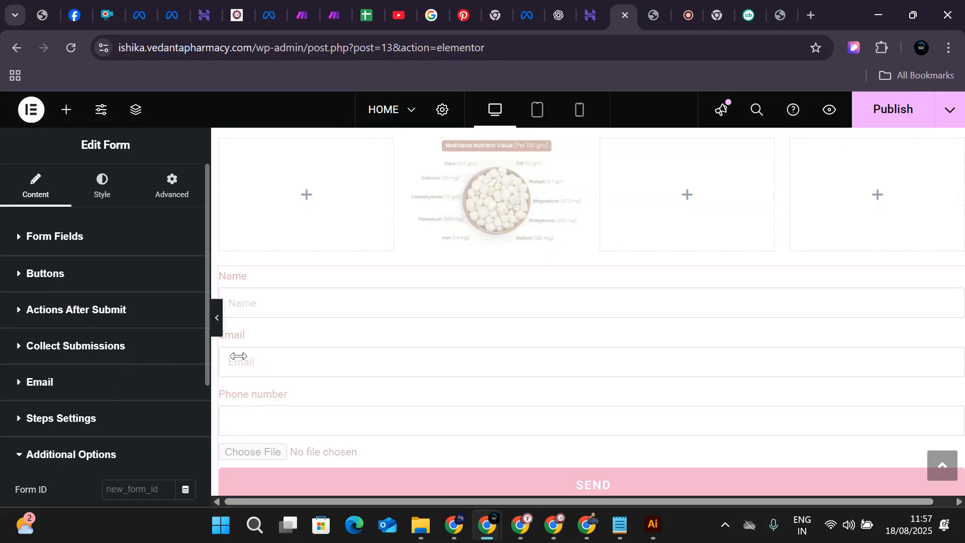
click(894, 111)
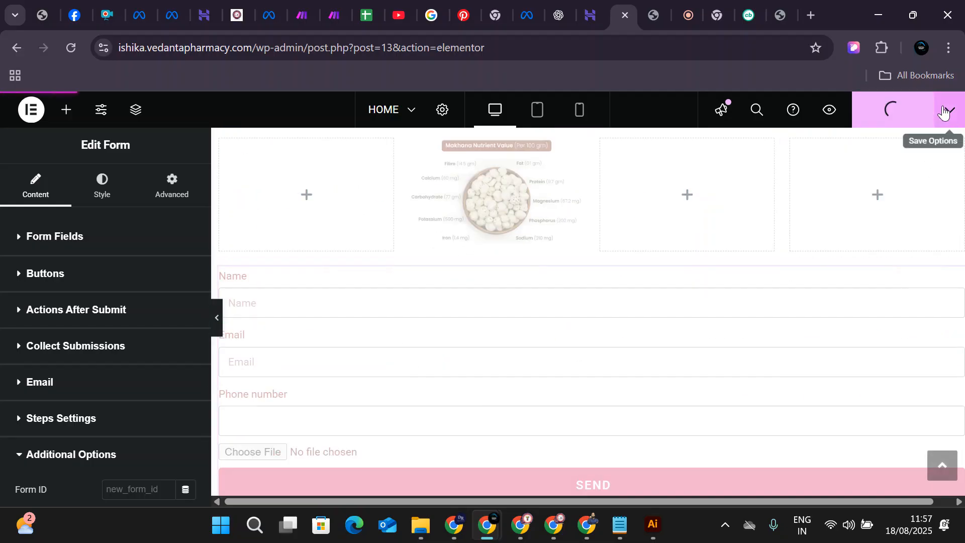
click(943, 113)
click(853, 219)
scroll(284, 271, down, 1)
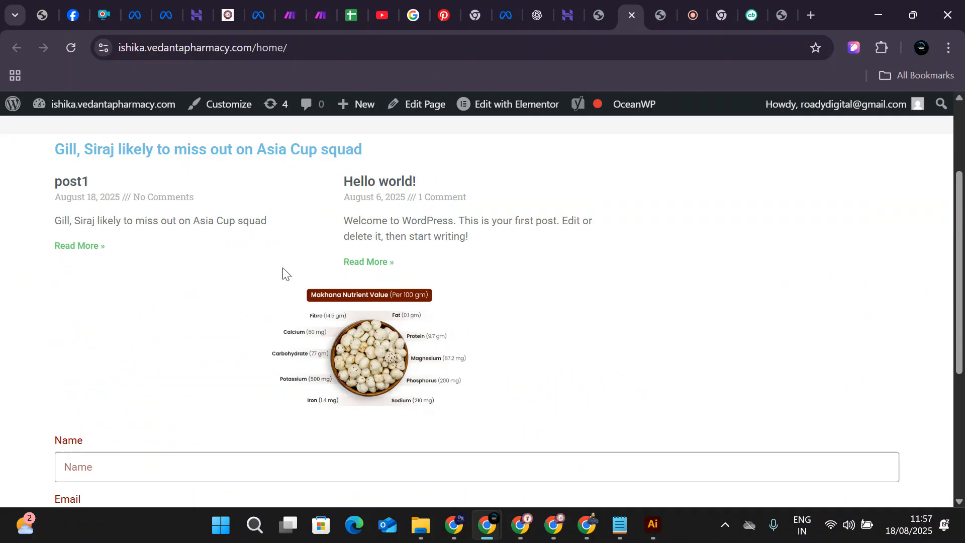
Fill in the live form's Name, Email and Phone number fields with the contact's details.
scroll(283, 271, down, 5)
click(191, 211)
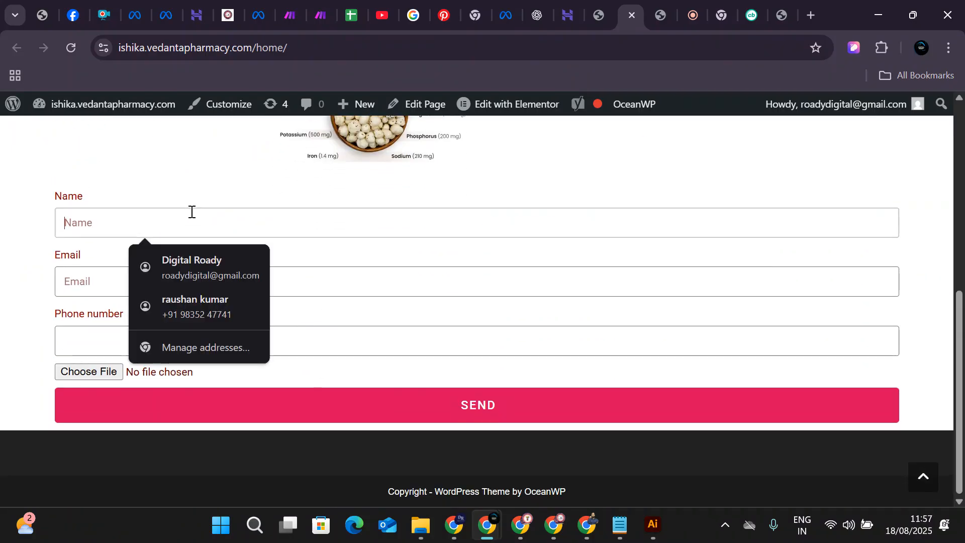
text(Raushan)
key(Tab)
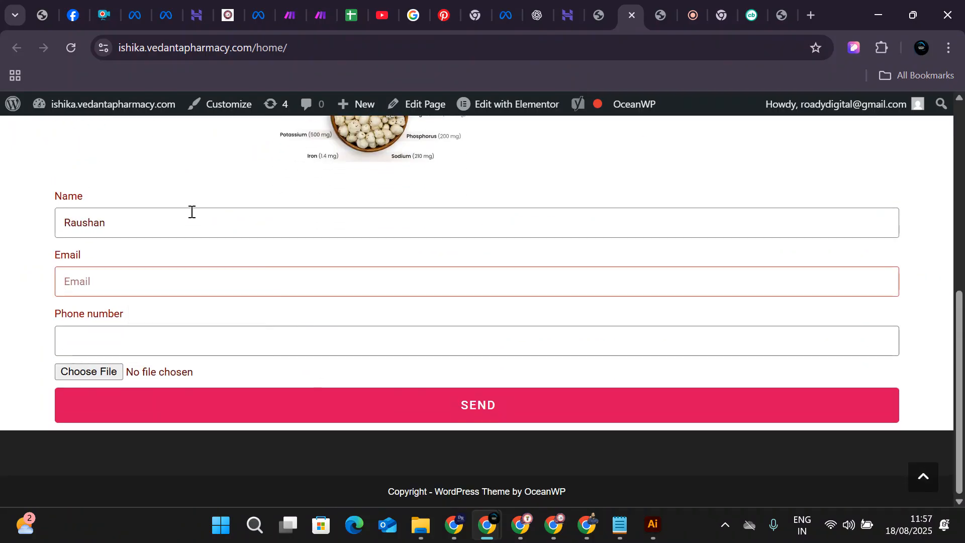
text(raushan)
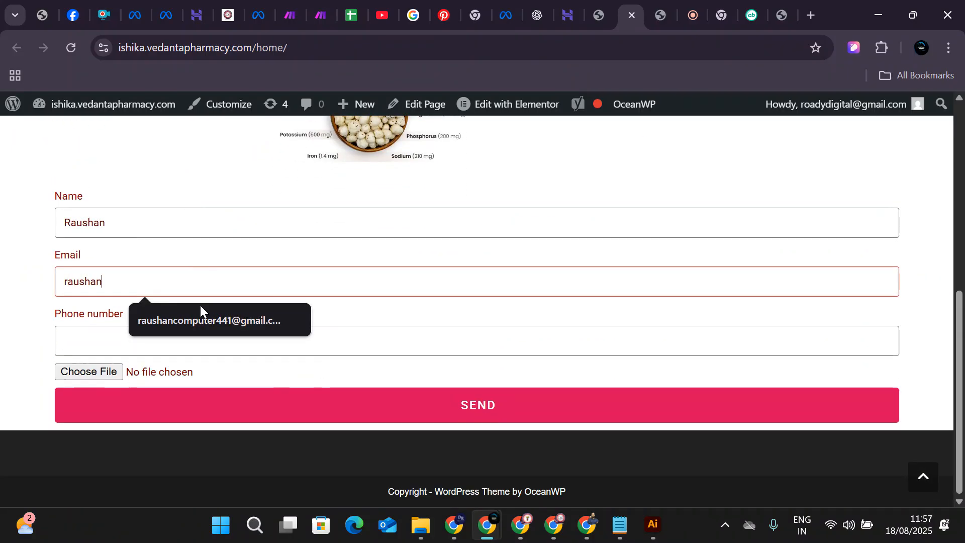
click(200, 319)
click(191, 352)
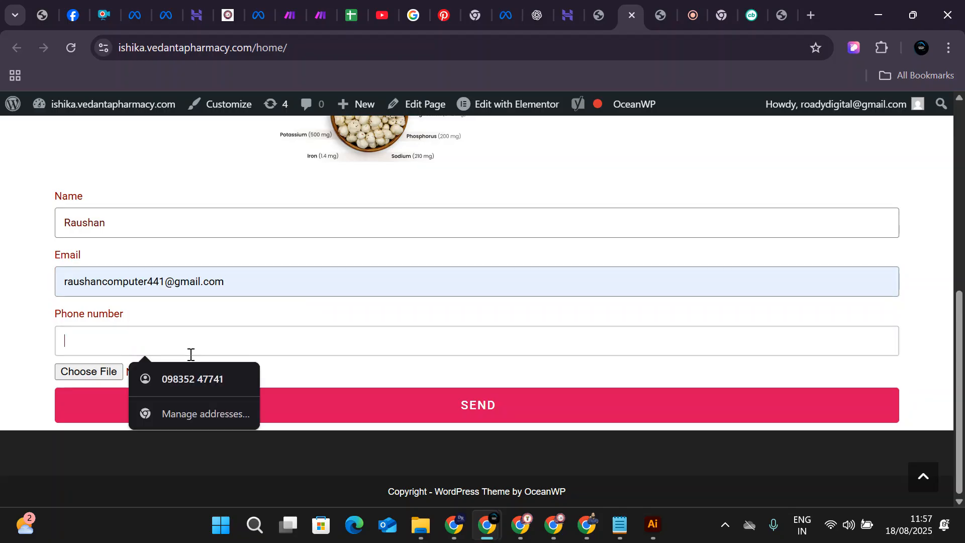
click(193, 379)
Attach the "New Poster PSD, High Quality Free PSD Templates for Download _ Freepik.jpeg" file from Downloads and send the form.
click(88, 372)
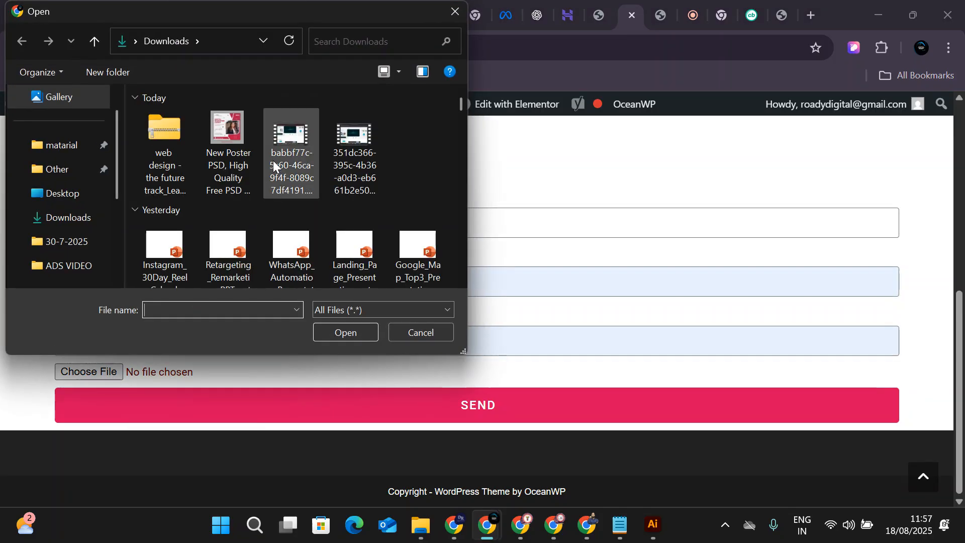
double_click(234, 137)
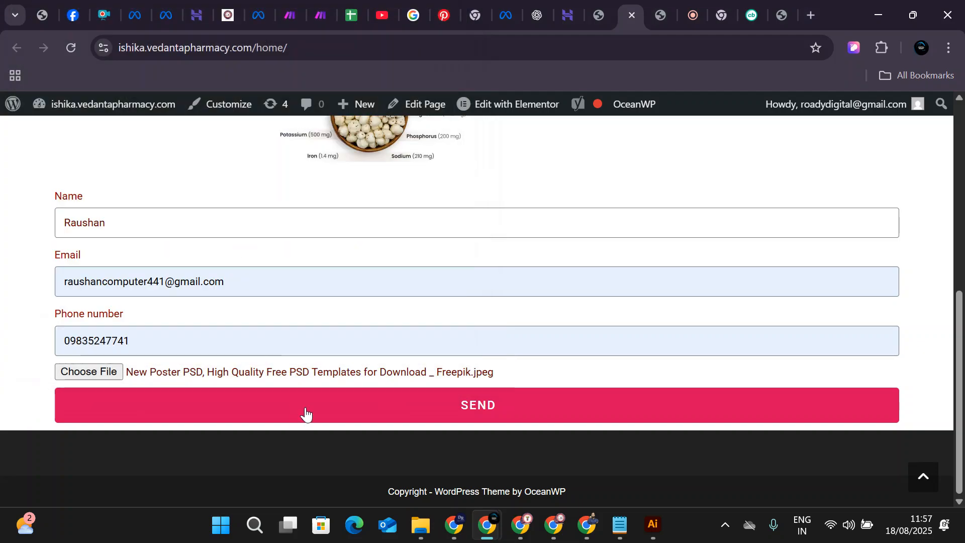
click(305, 415)
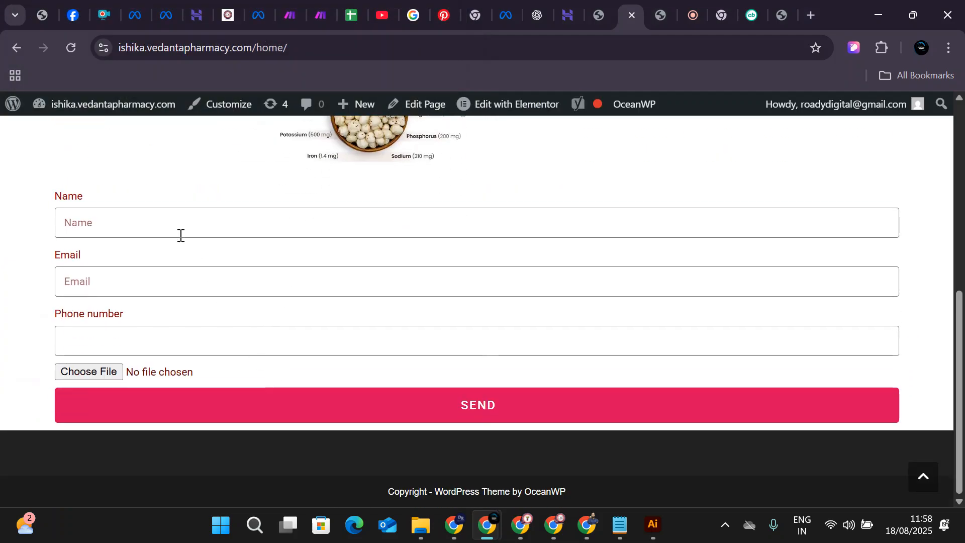
Fill the emptied live form from a saved contact suggestion and send it again.
click(135, 225)
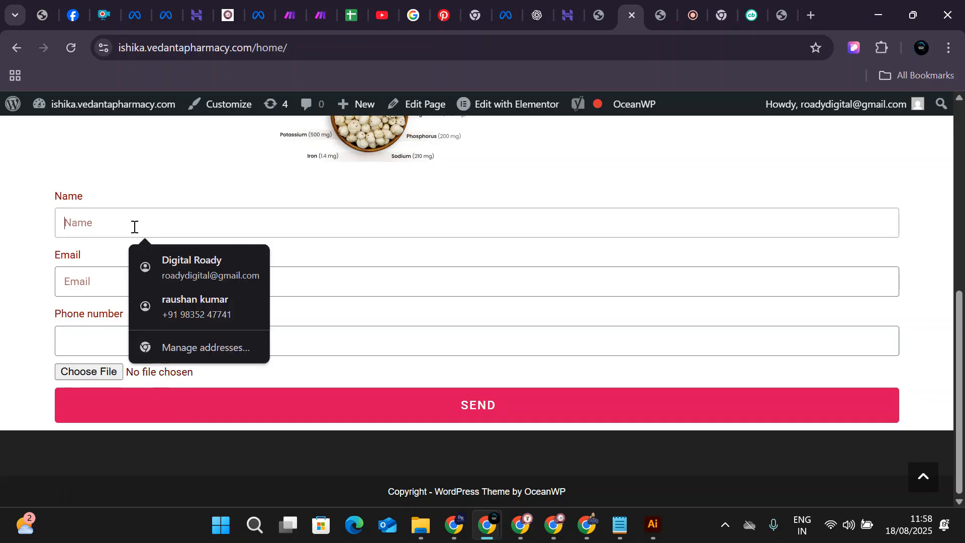
click(164, 262)
click(146, 402)
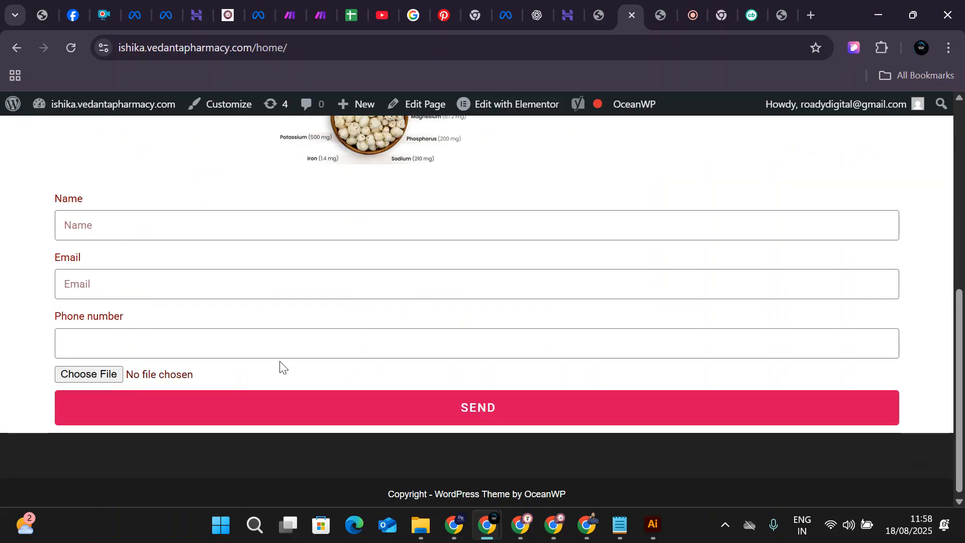
Switch to Gmail and check All Mail and Spam for the form notification, then check Elementor's Submissions page.
click(811, 16)
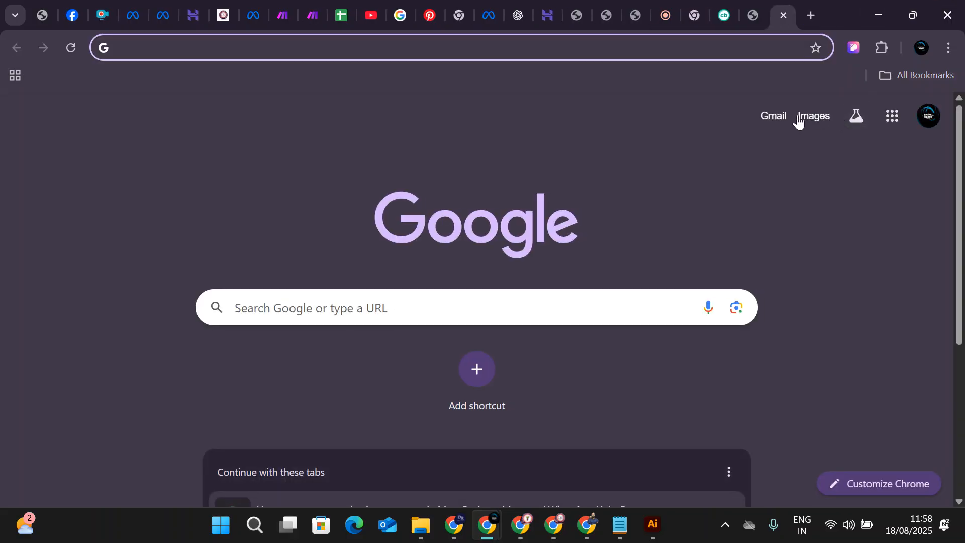
click(783, 121)
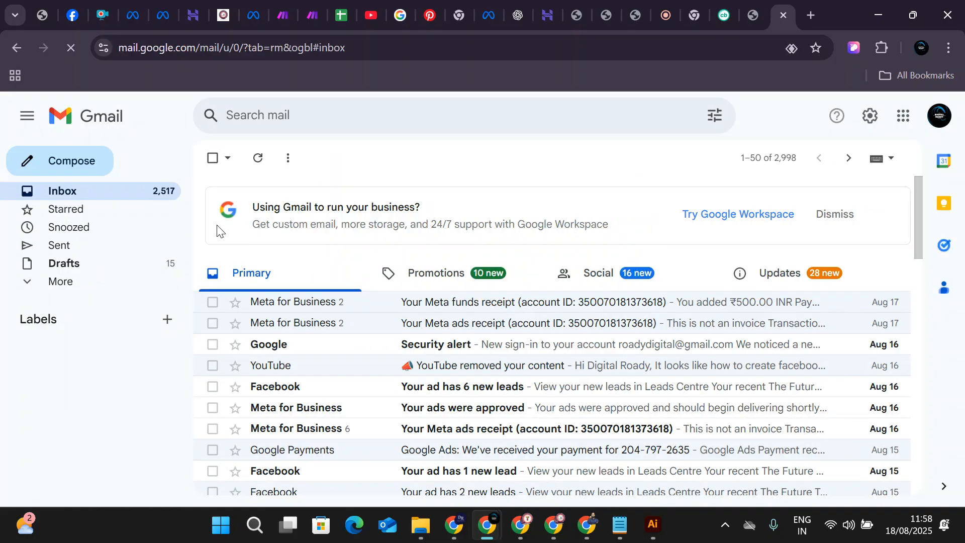
click(59, 281)
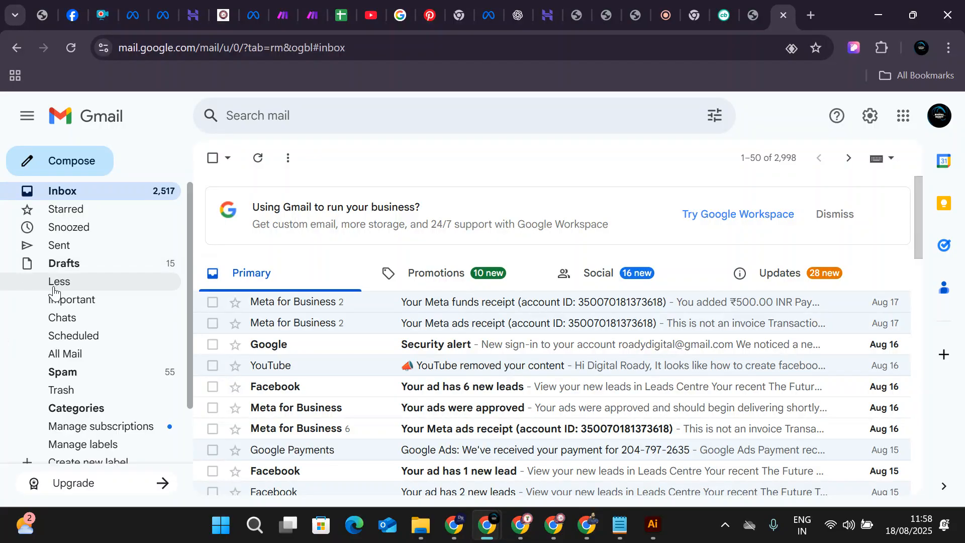
click(91, 359)
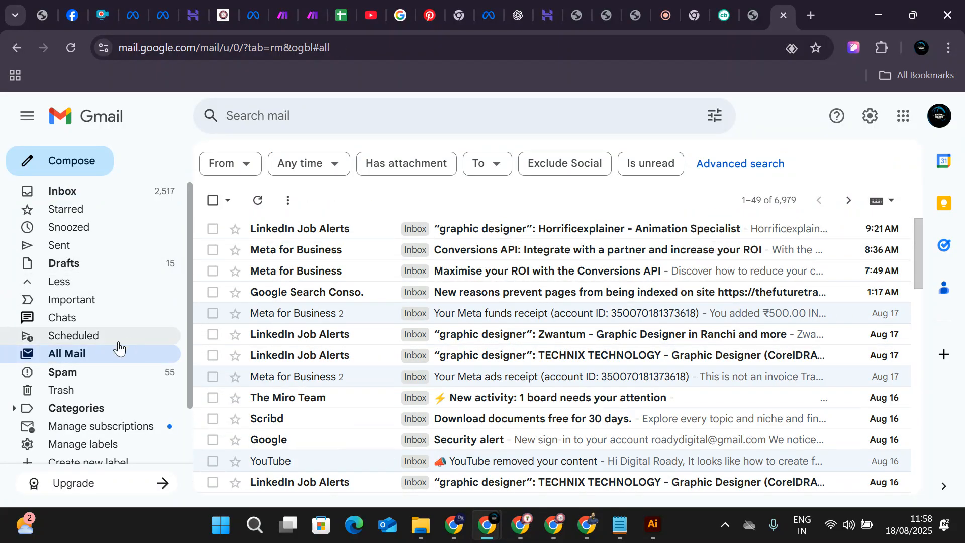
click(72, 373)
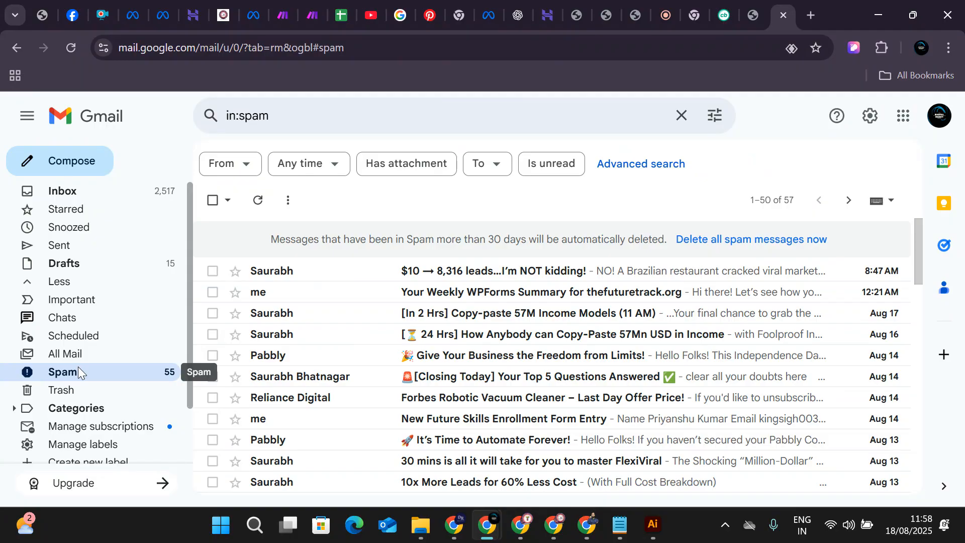
click(76, 369)
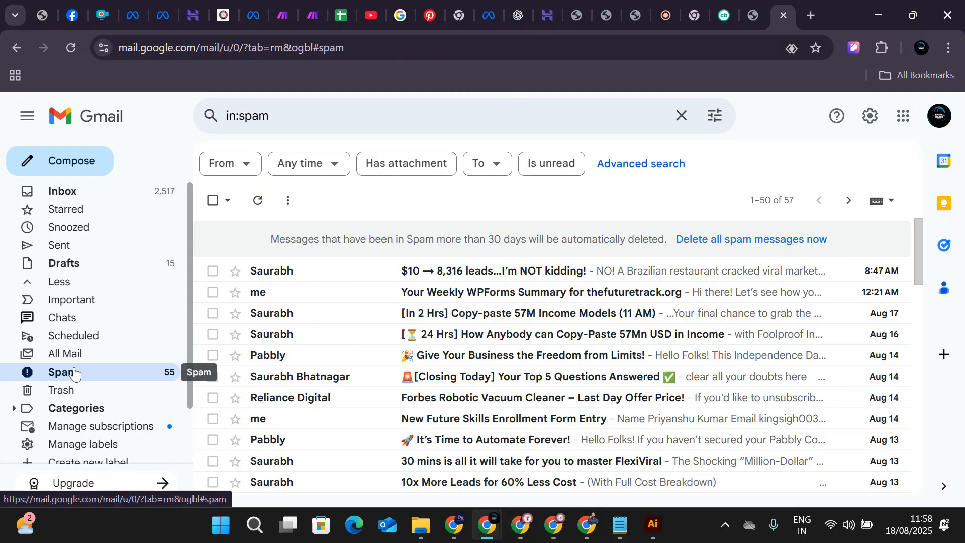
click(75, 354)
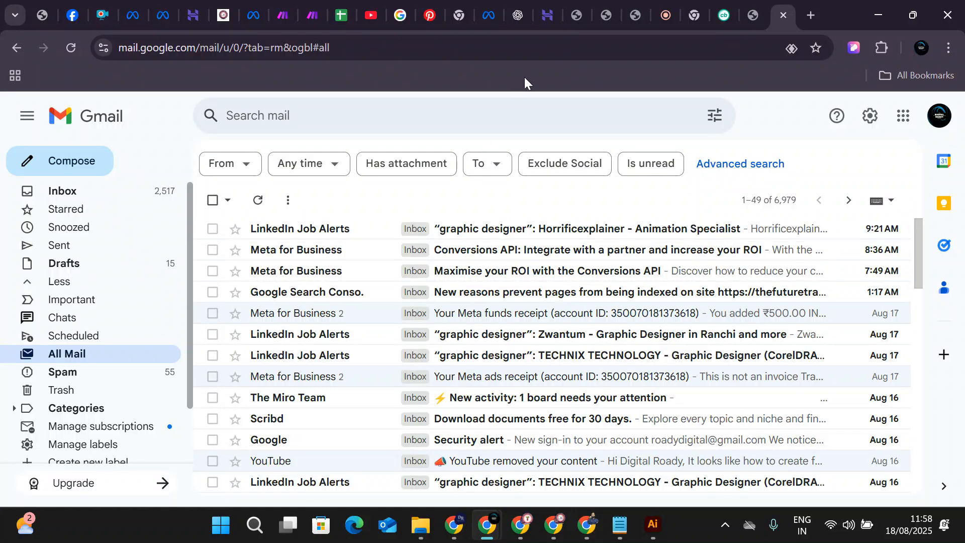
click(633, 15)
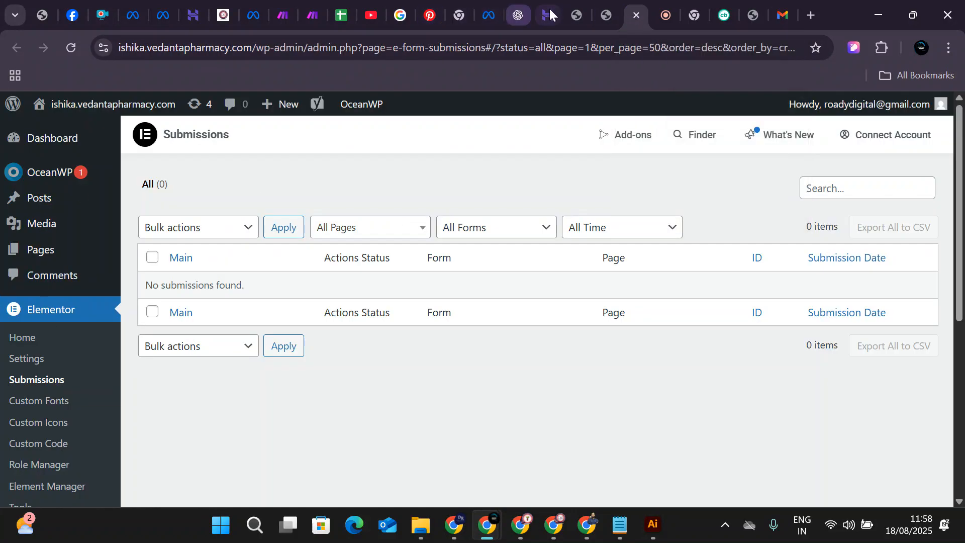
Return to the Elementor editor and delete the section containing the Name, Email and Phone number form.
click(578, 14)
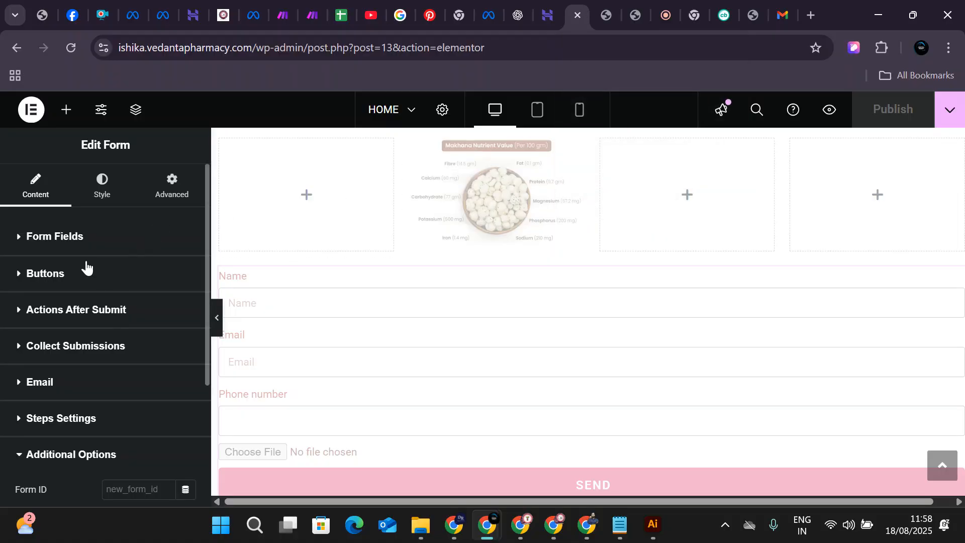
click(66, 110)
scroll(96, 308, down, 4)
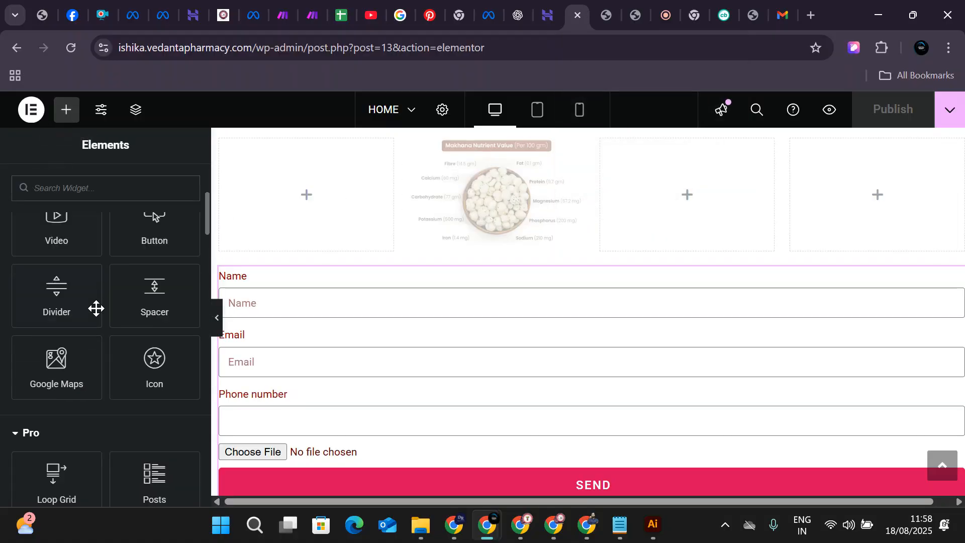
scroll(96, 308, down, 4)
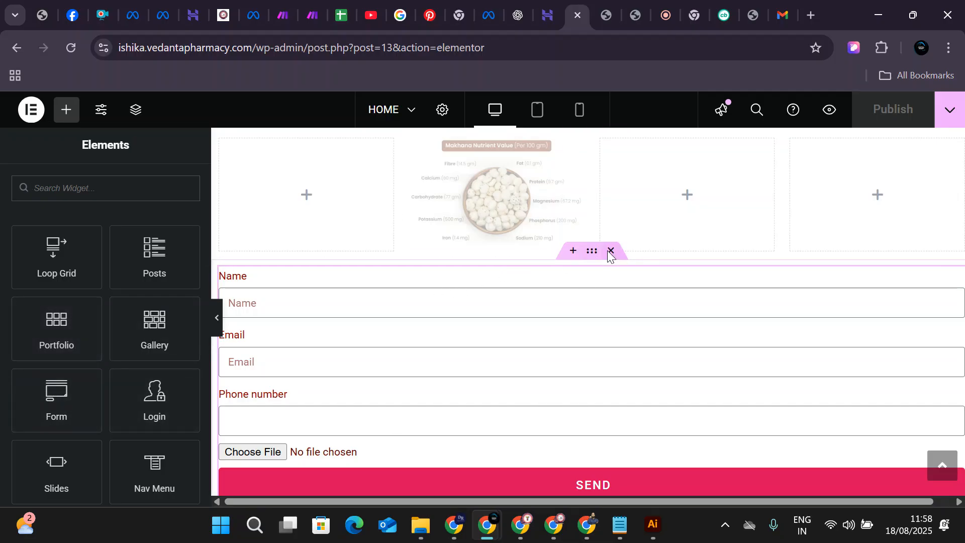
click(610, 250)
Add a new Form widget beneath the makhana nutrient image in the second column.
scroll(55, 381, down, 8)
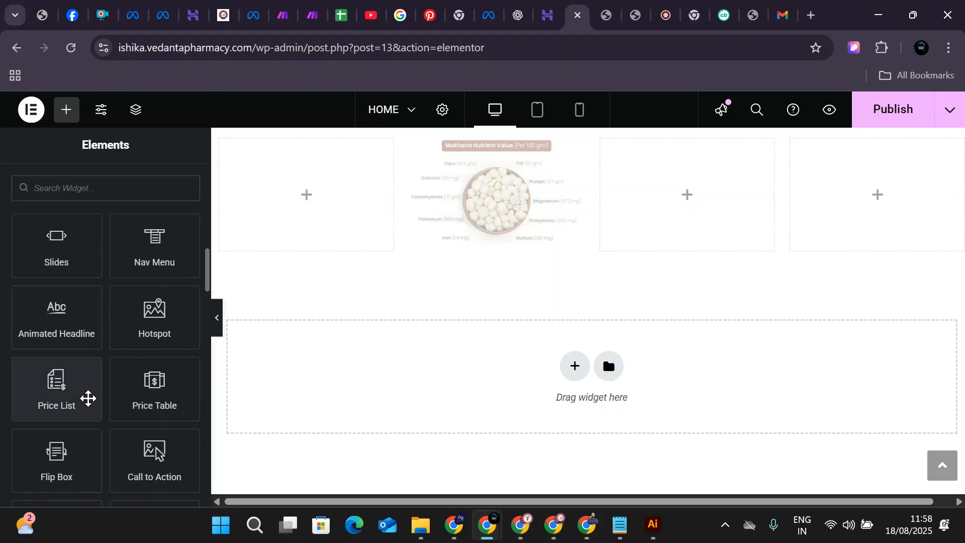
scroll(101, 388, down, 1)
scroll(82, 385, up, 2)
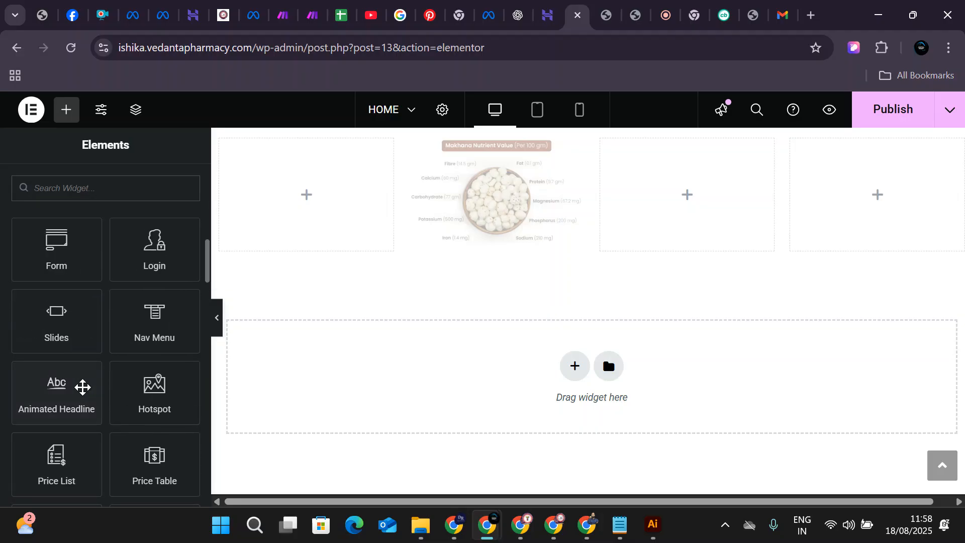
drag(56, 250, 483, 246)
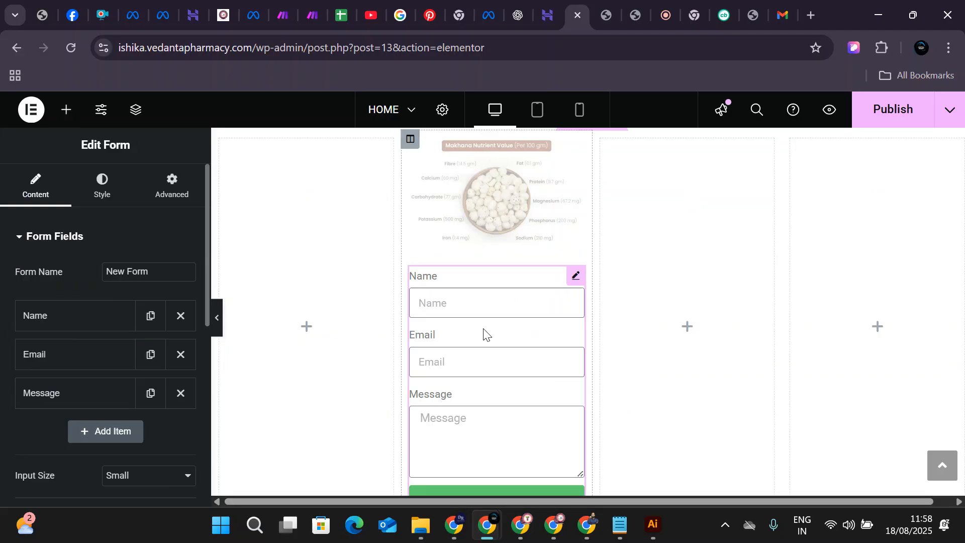
Publish the HOME page with the new Name, Email and Message form and open the live page.
scroll(586, 346, down, 2)
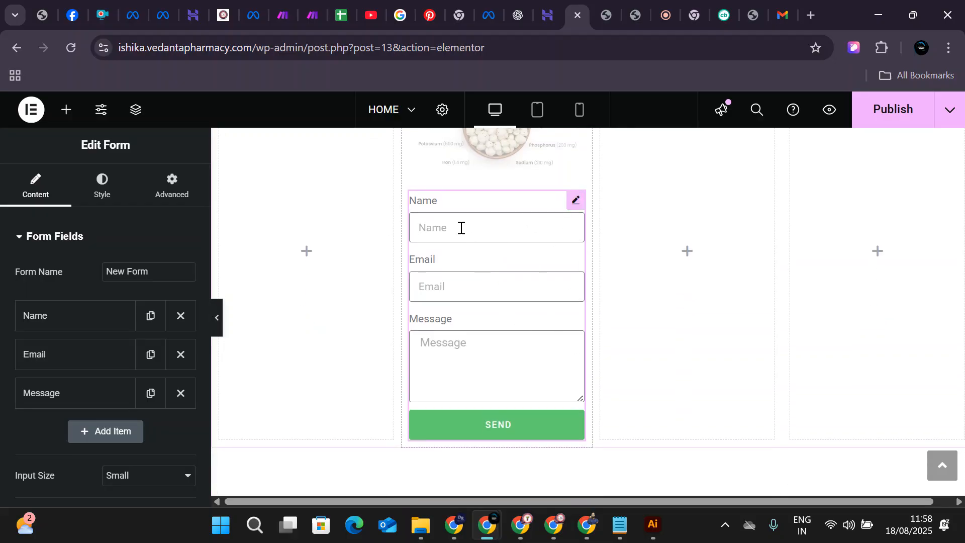
click(467, 279)
click(441, 334)
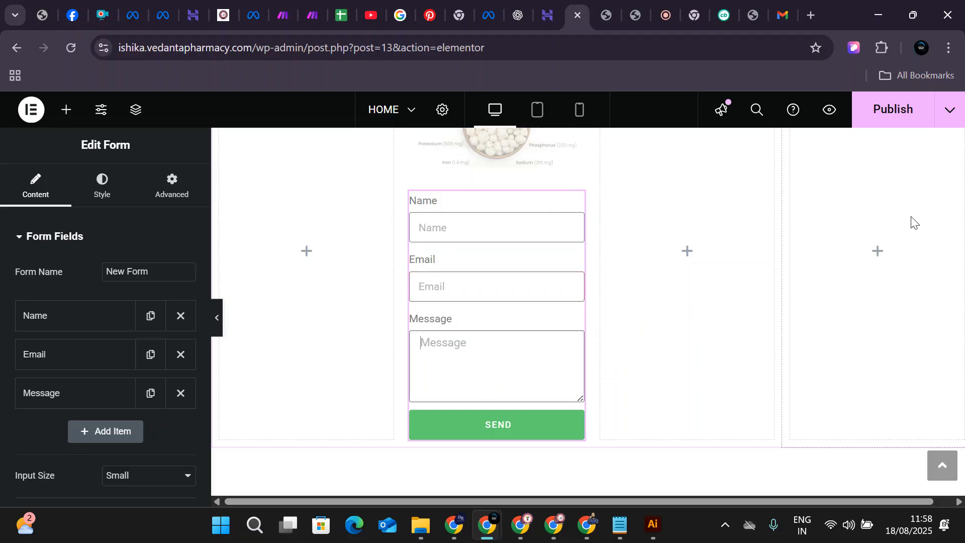
click(887, 123)
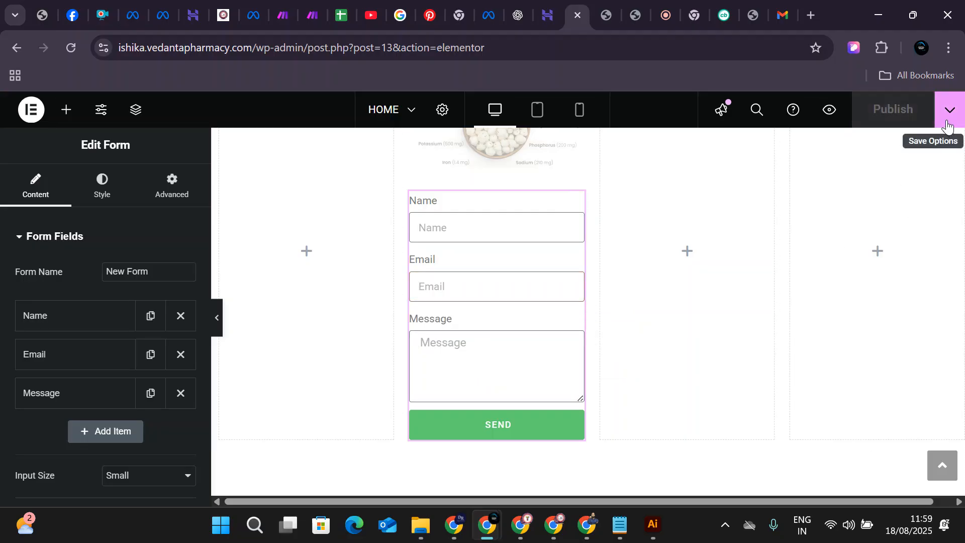
click(948, 124)
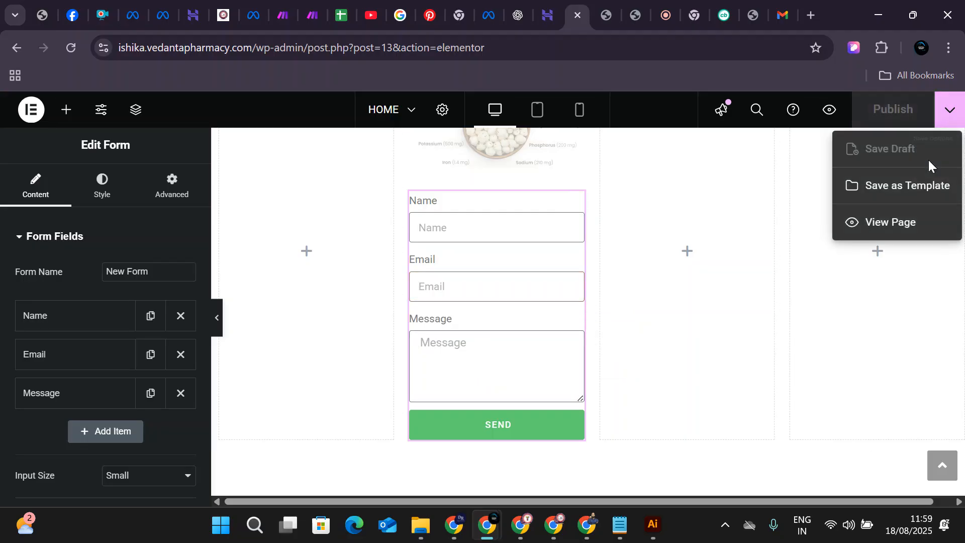
click(884, 225)
Fill the live form's Name and Email fields from saved suggestions, leave Message blank and send it.
scroll(338, 302, down, 6)
click(362, 216)
click(376, 250)
click(329, 265)
click(391, 300)
click(315, 341)
click(340, 415)
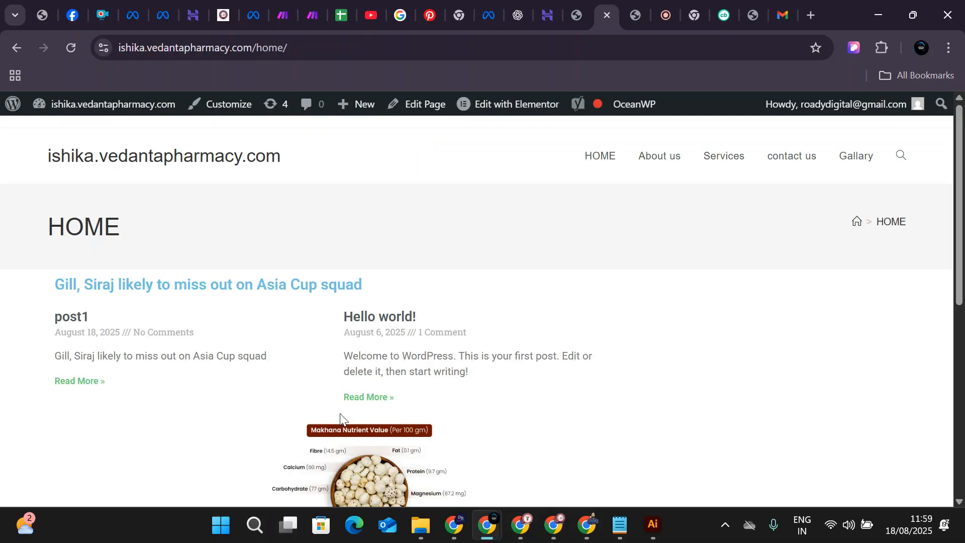
scroll(340, 413, down, 7)
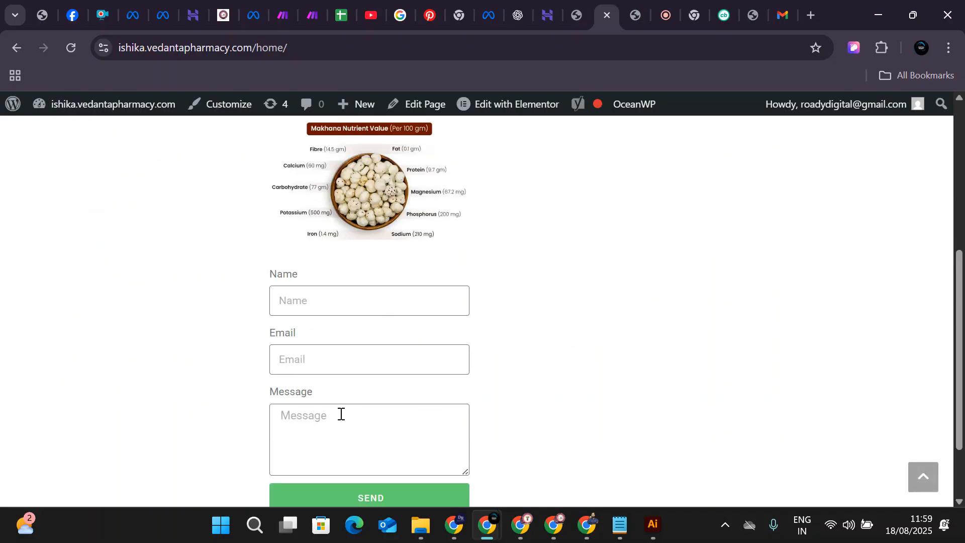
Copy the live HOME page address and open it in another Chrome profile's window.
click(319, 47)
key(ctrl+c)
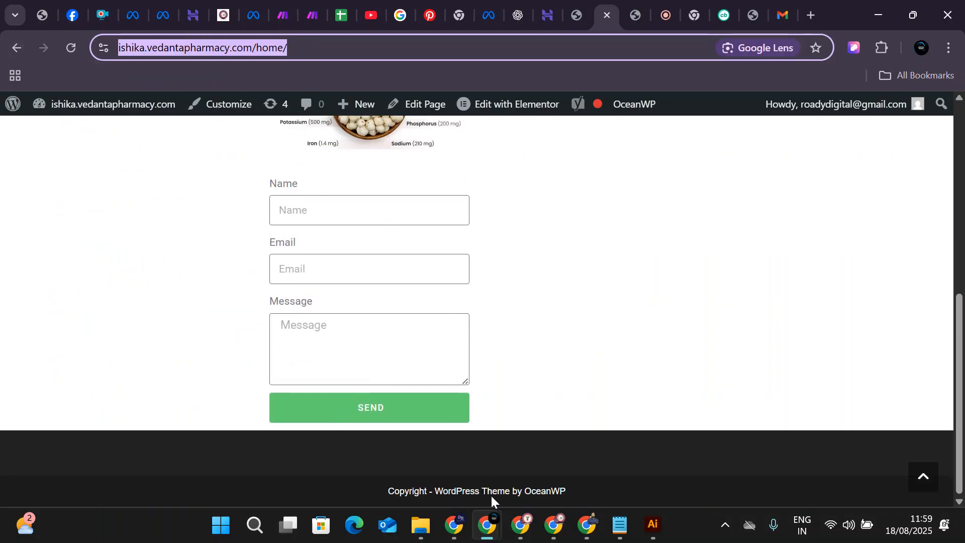
click(553, 525)
click(246, 50)
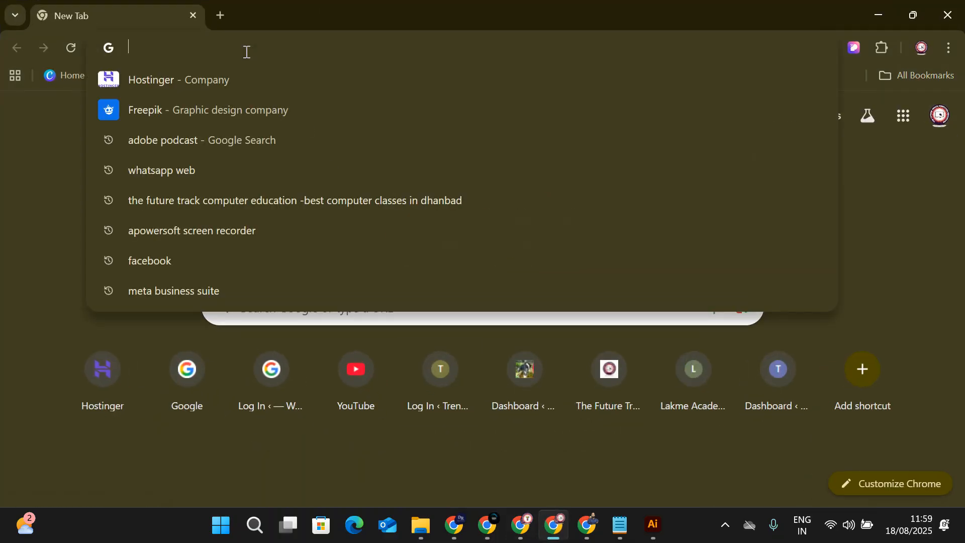
key(ctrl+v)
key(Return)
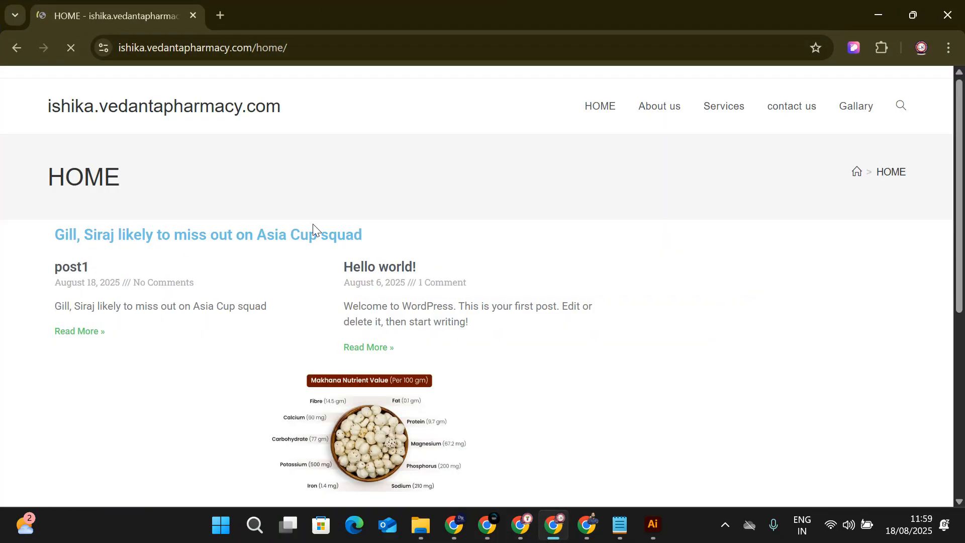
Fill the form's Name and Email from saved suggestions in this profile, leave Message blank and send it.
scroll(315, 231, down, 10)
click(327, 252)
click(354, 287)
click(311, 304)
click(360, 354)
click(340, 364)
click(358, 452)
scroll(230, 318, down, 2)
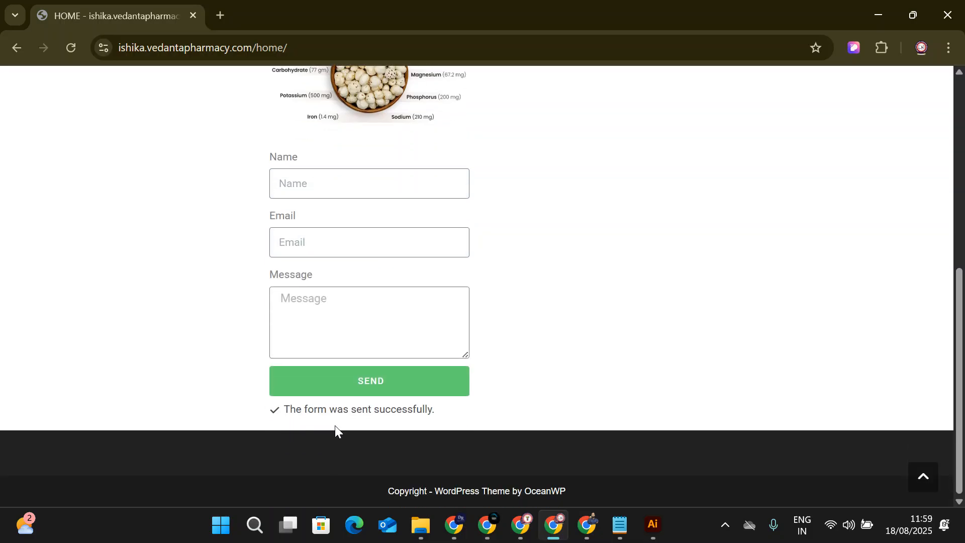
Switch back to the first profile's Gmail and open the new form notification from ishika.vedantapharmacy.com.
mouse_move(487, 525)
click(387, 423)
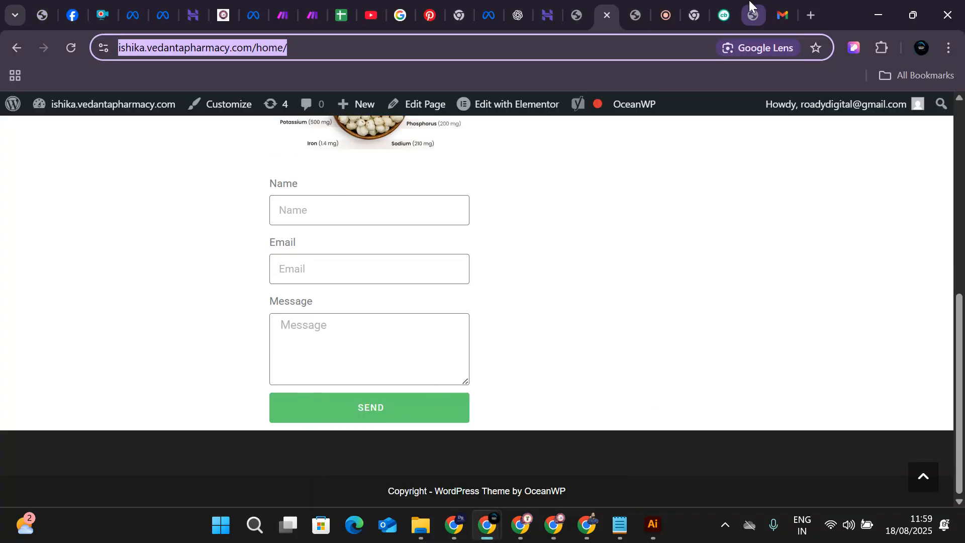
click(810, 16)
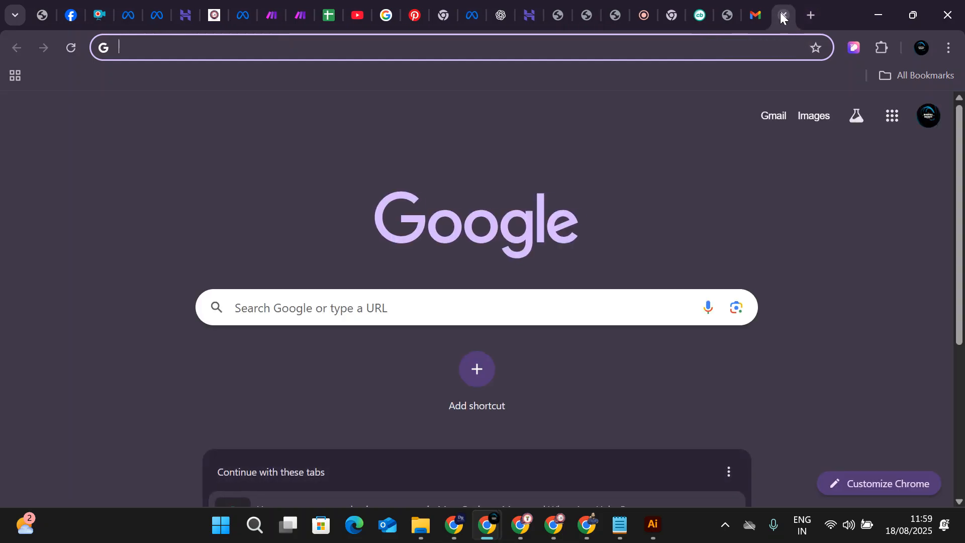
click(758, 11)
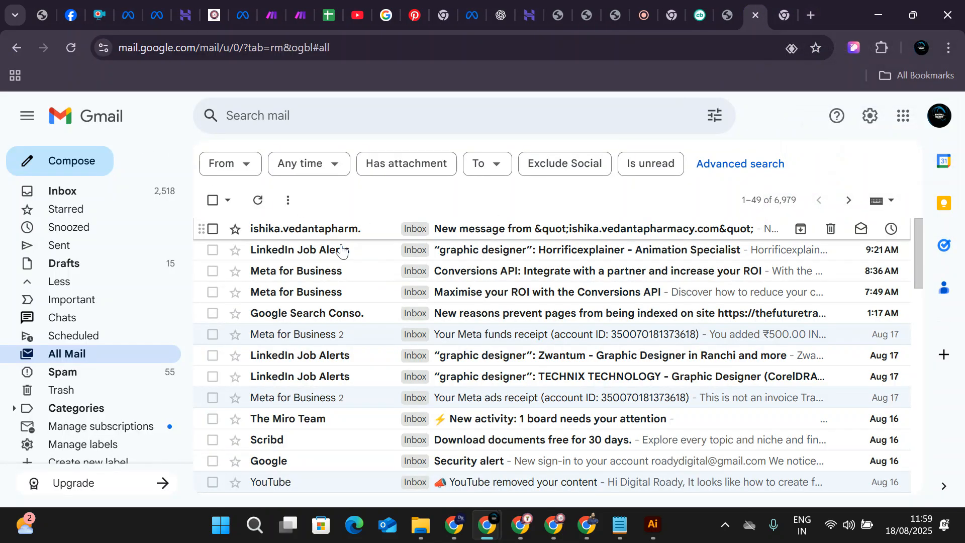
click(486, 228)
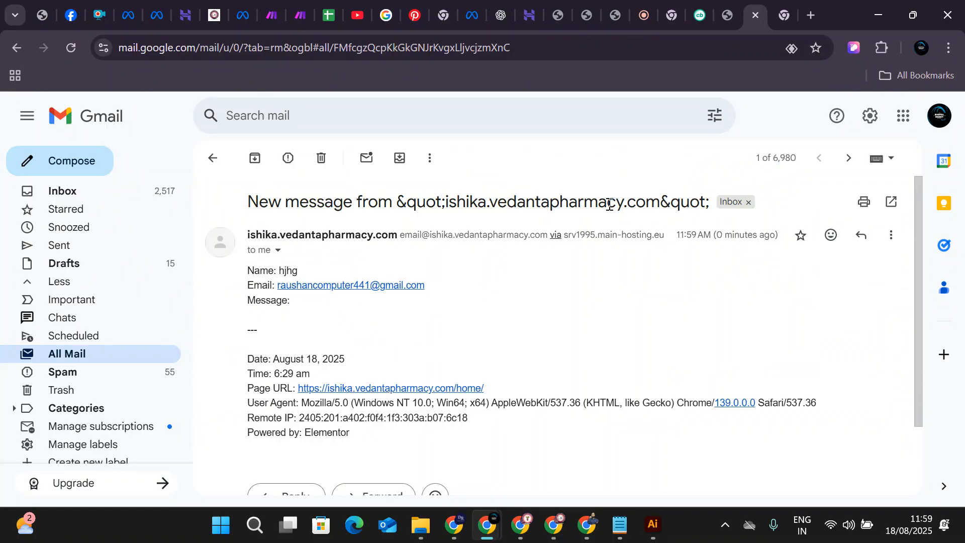
click(587, 15)
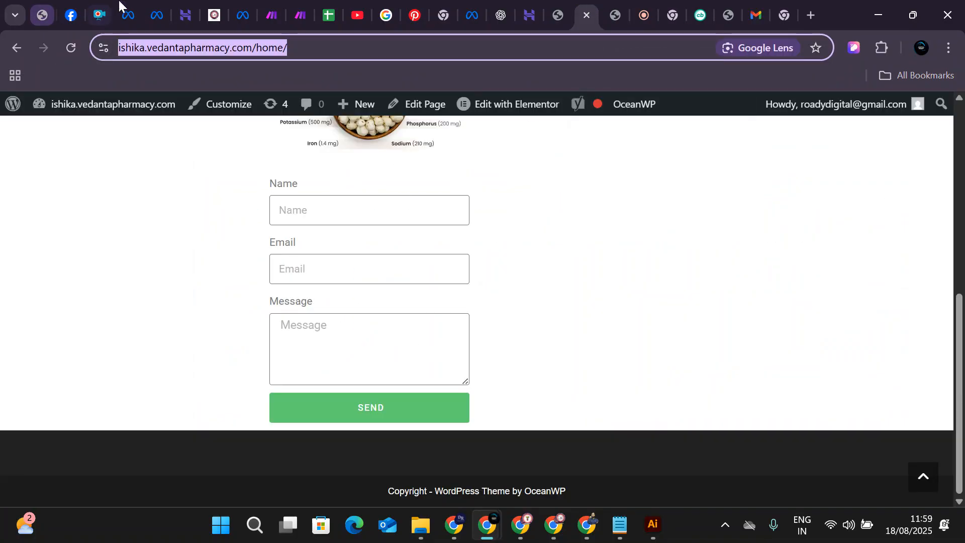
click(138, 6)
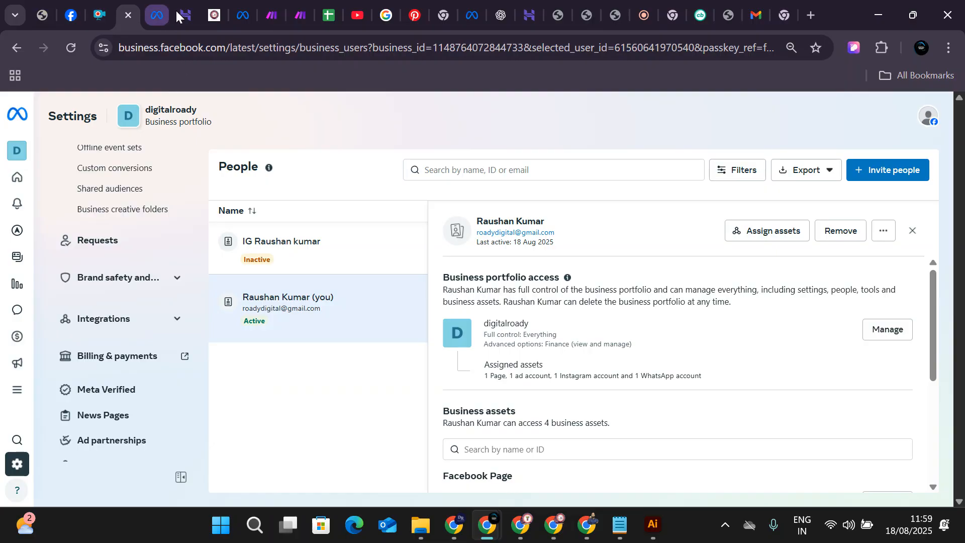
click(156, 15)
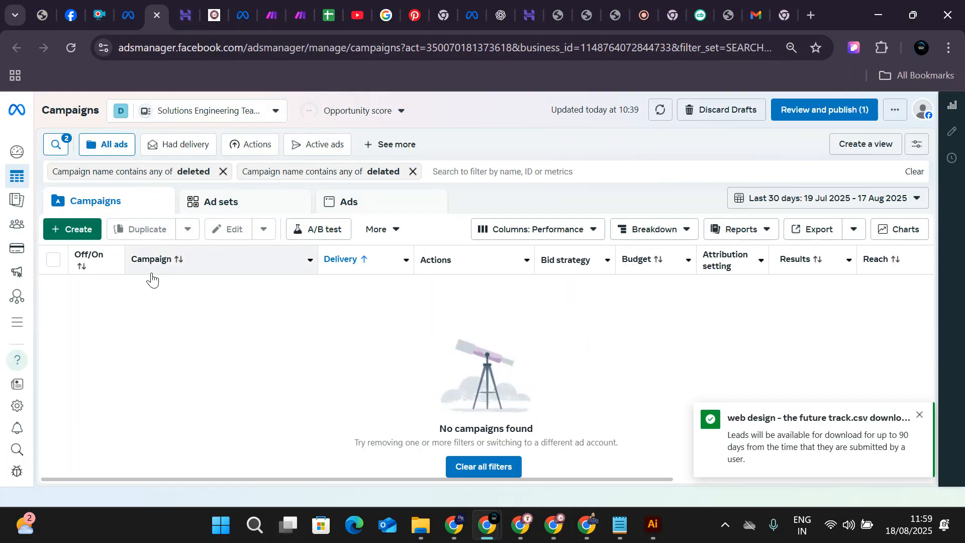
click(635, 14)
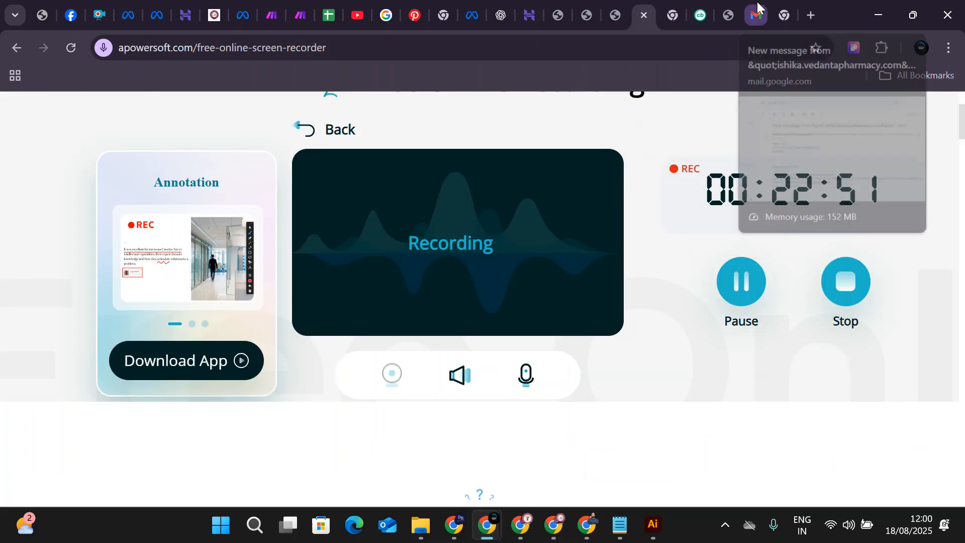
click(728, 14)
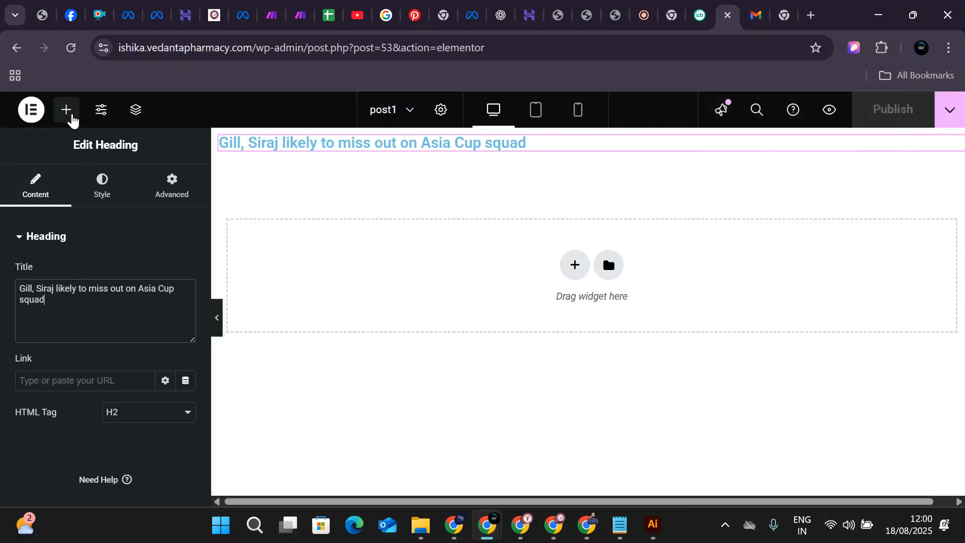
click(580, 19)
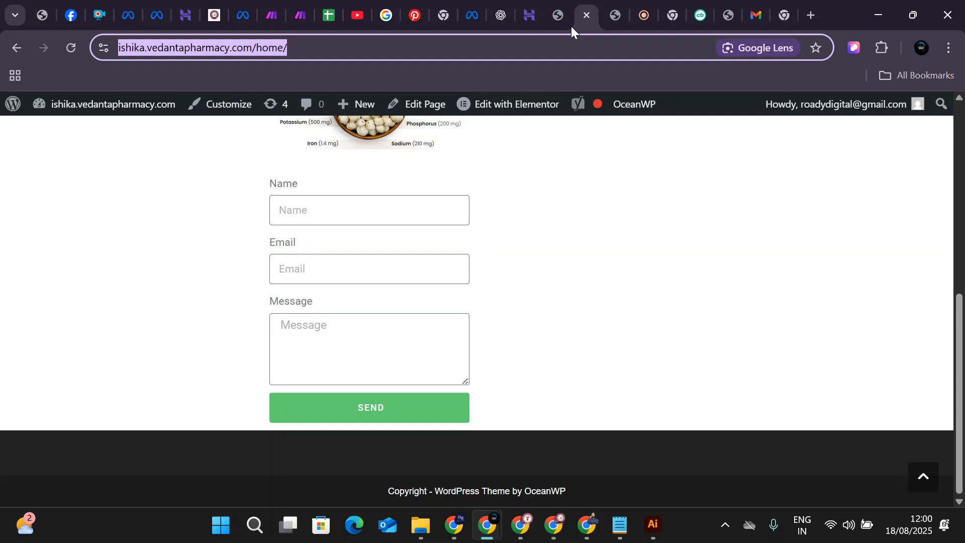
Return to the HOME page's Elementor editor and delete the section holding the makhana image and form.
click(551, 12)
click(71, 112)
scroll(102, 339, down, 12)
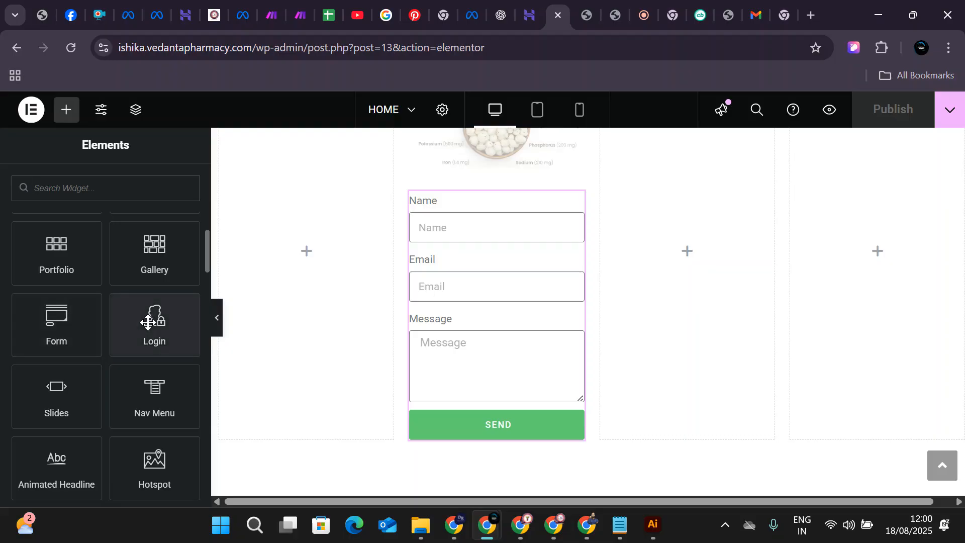
scroll(610, 279, up, 3)
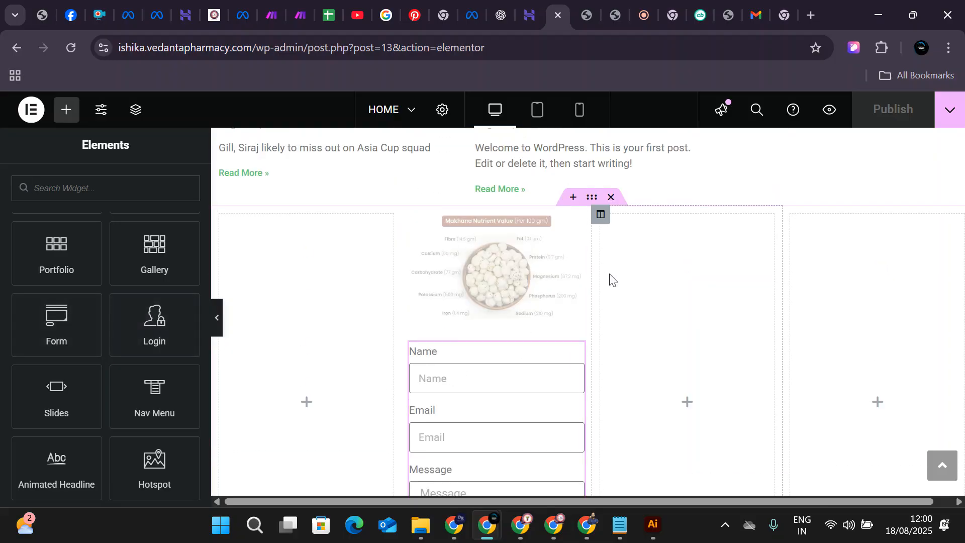
click(611, 197)
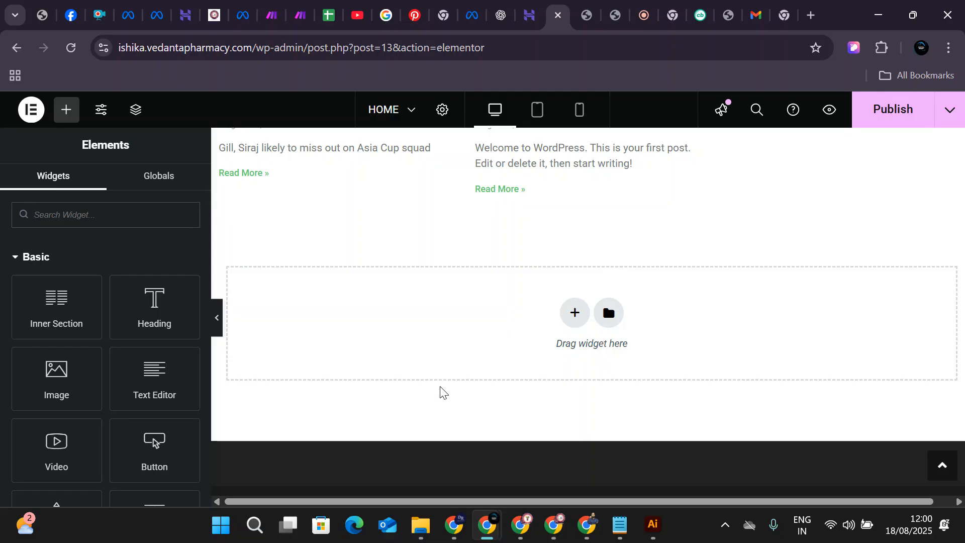
Add a Slides widget to the empty area beneath the posts.
scroll(97, 343, down, 5)
scroll(97, 342, down, 6)
drag(19, 401, 547, 329)
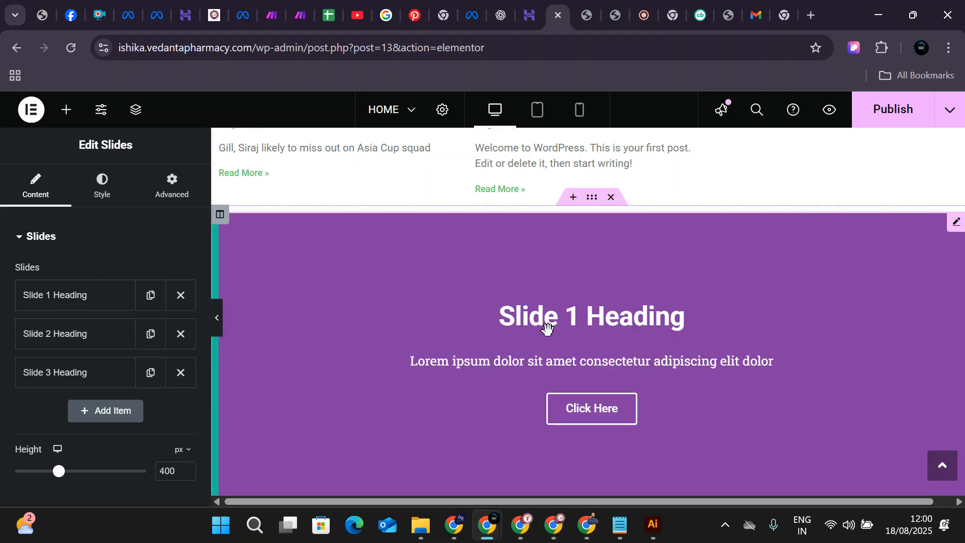
Set the first slide's title to "Join Now".
click(107, 303)
click(108, 341)
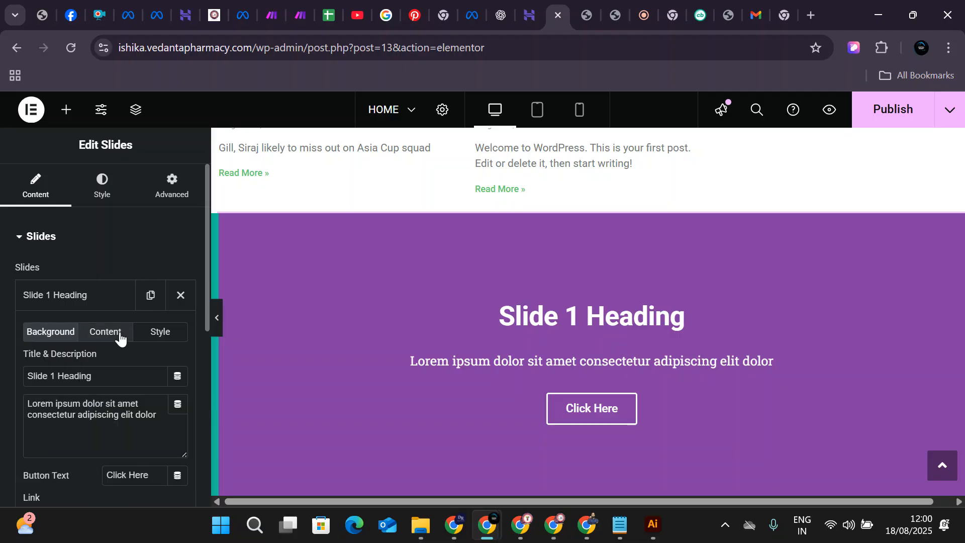
drag(99, 380, 0, 384)
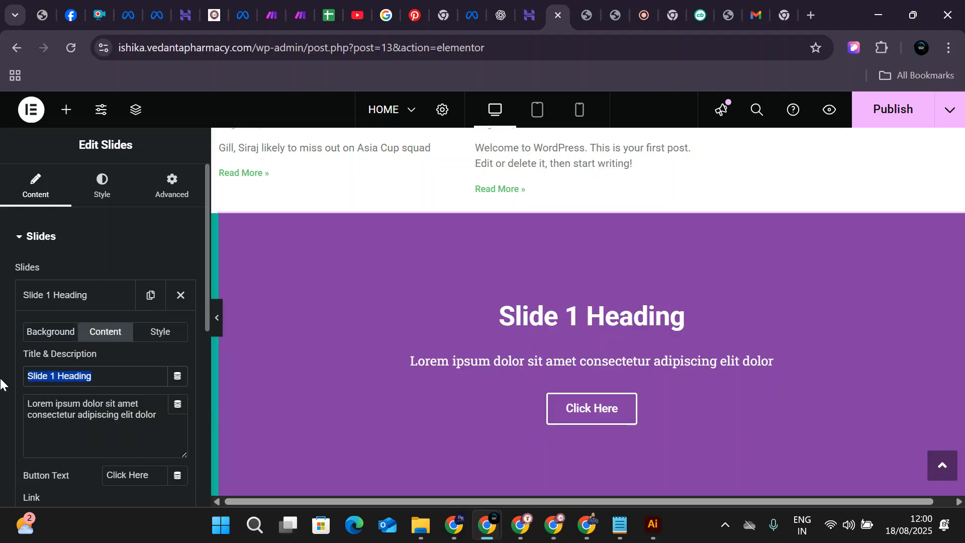
text(Join No)
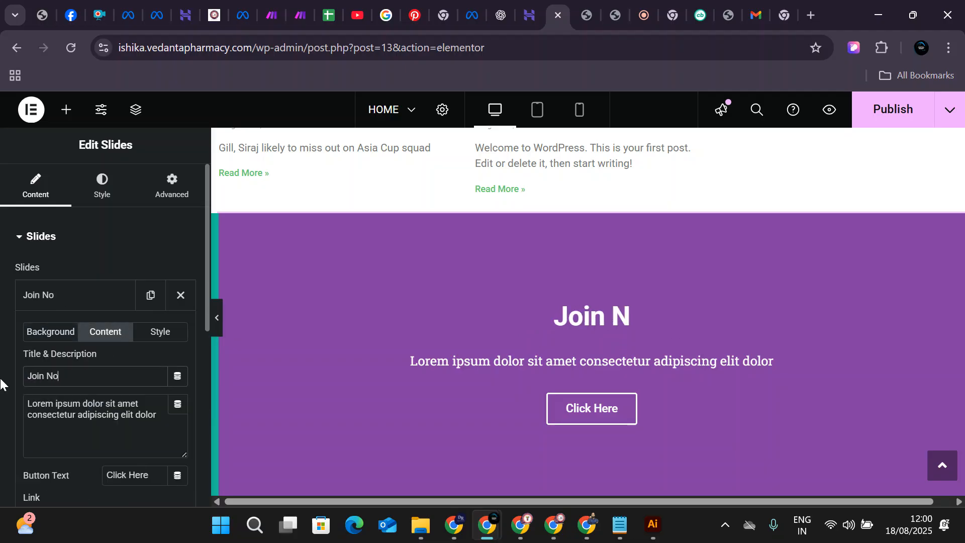
text(w)
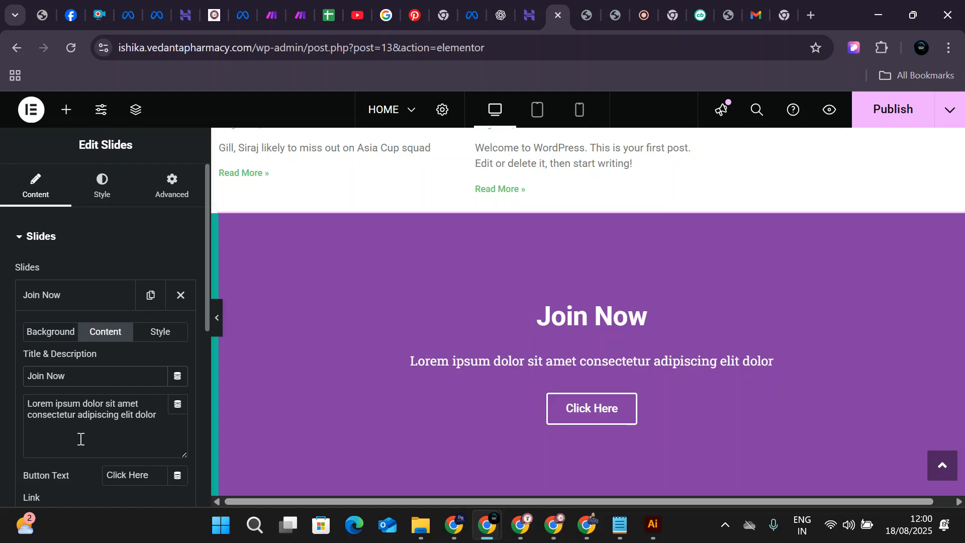
Replace the first slide's description with "Most demand course ML/AL".
key(ctrl+a)
text(Most)
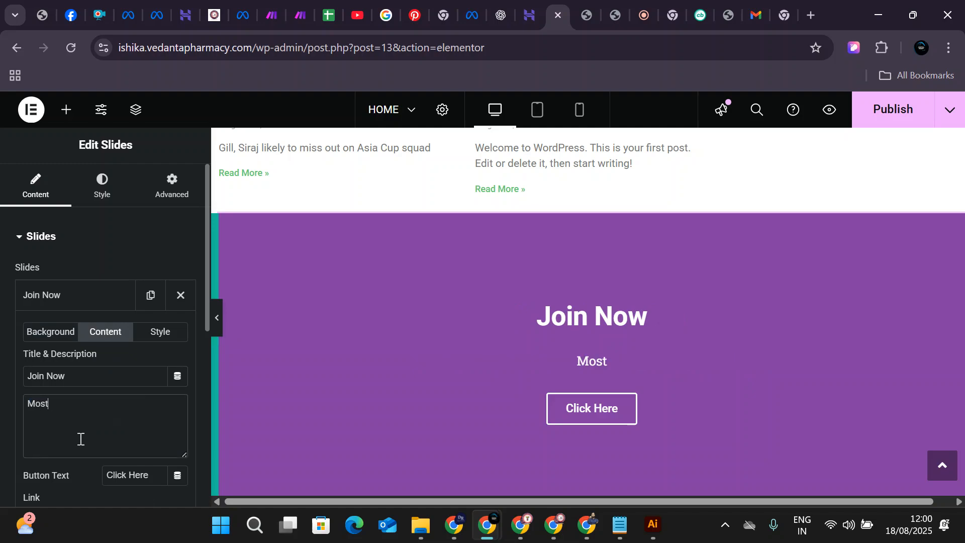
text( demia)
key(BackSpace)
key(BackSpace)
key(BackSpace)
key(BackSpace)
key(BackSpace)
key(BackSpace)
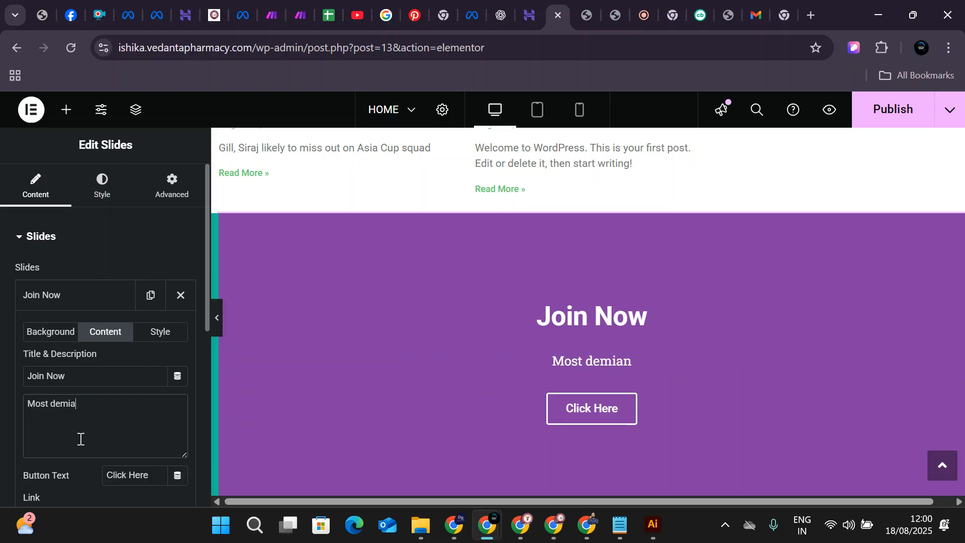
text(mand )
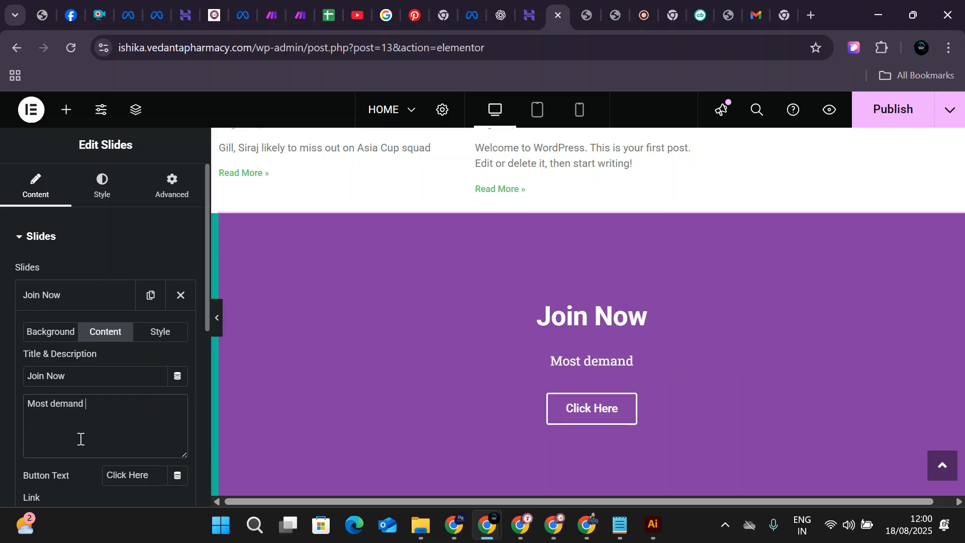
text(course ML)
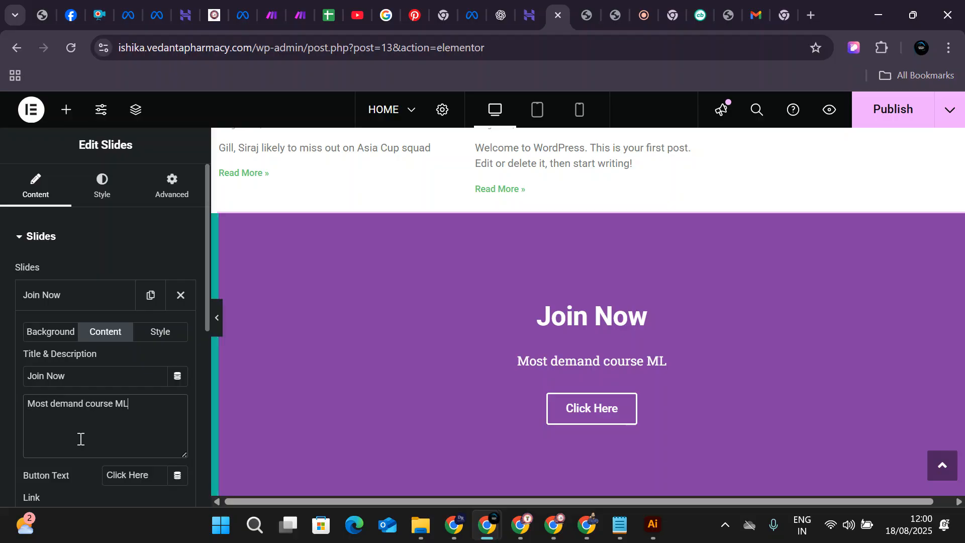
text(AAI)
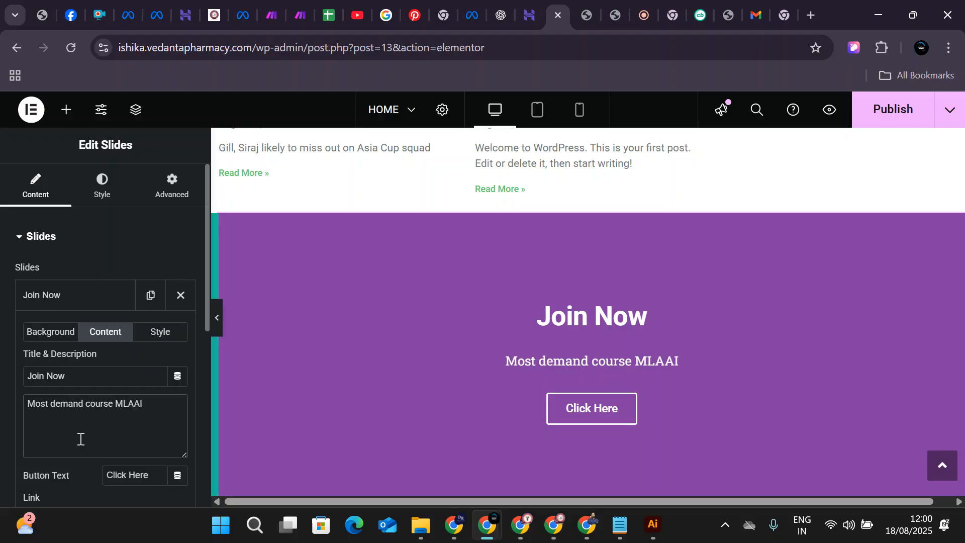
key(BackSpace)
key(BackSpace)
key(BackSpace)
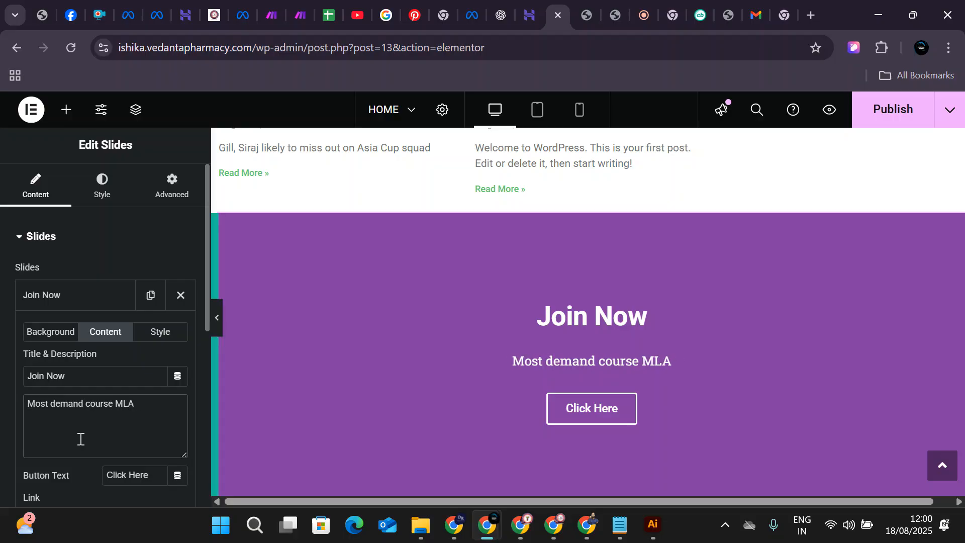
text(/AL)
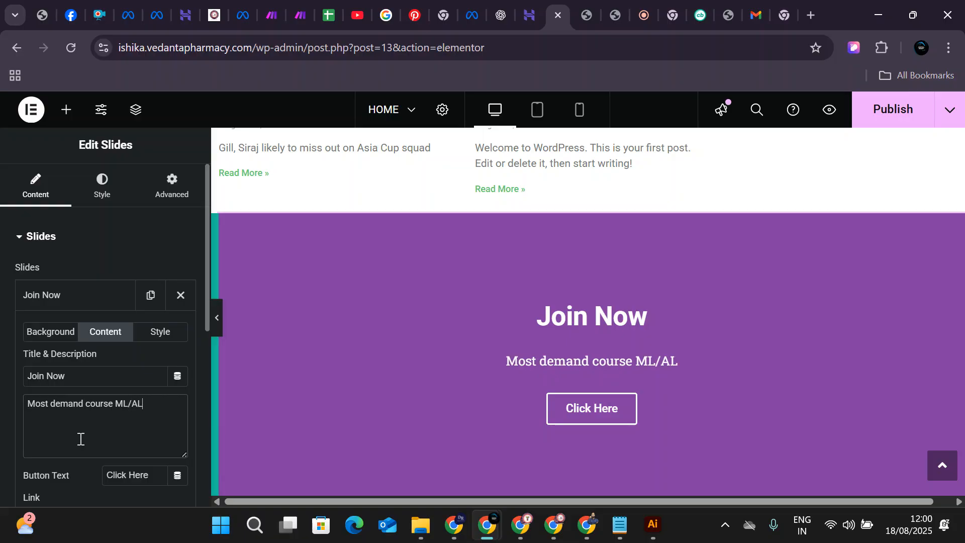
Search Google in a new tab for "2026 Mein computer ka training course kaun kaun sa hai" and find the detailed course overview.
click(811, 15)
click(710, 308)
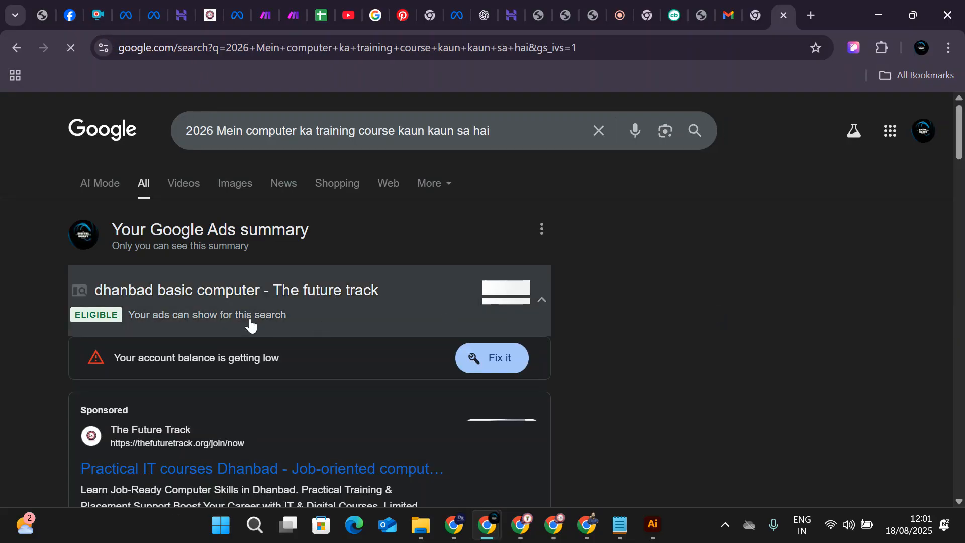
scroll(249, 323, down, 5)
scroll(249, 327, down, 10)
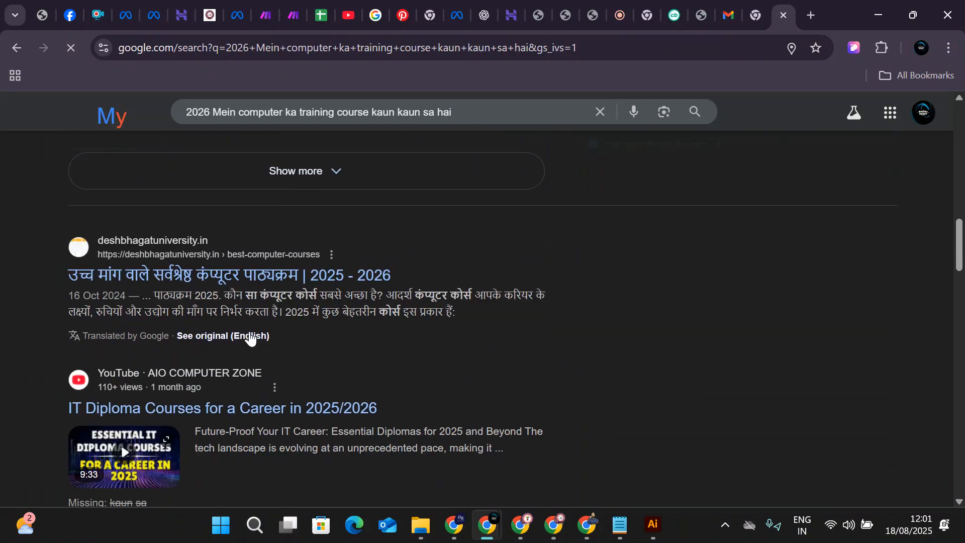
scroll(250, 338, up, 3)
click(189, 331)
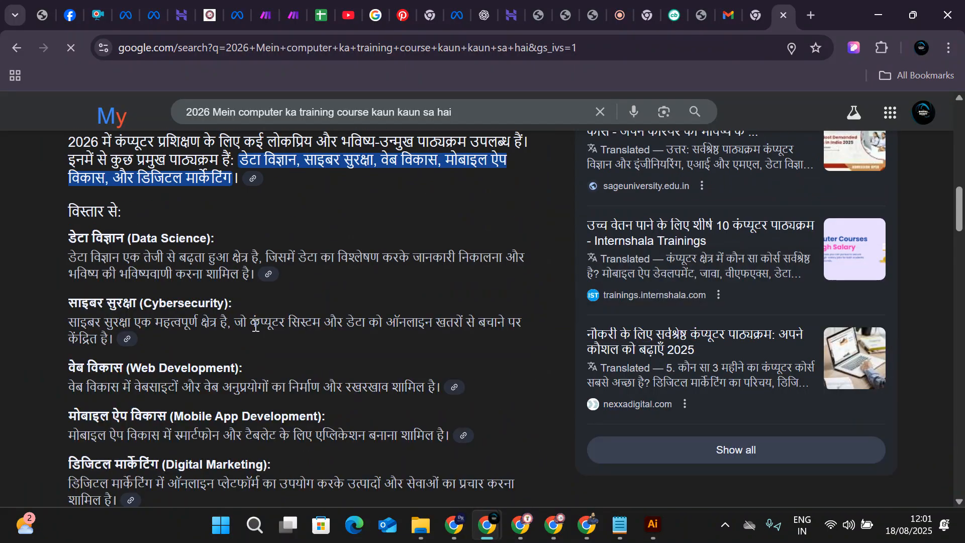
Examine the overview's course headings, highlighting Data Science, Cybersecurity, Web Development and Digital Marketing.
drag(68, 234, 274, 233)
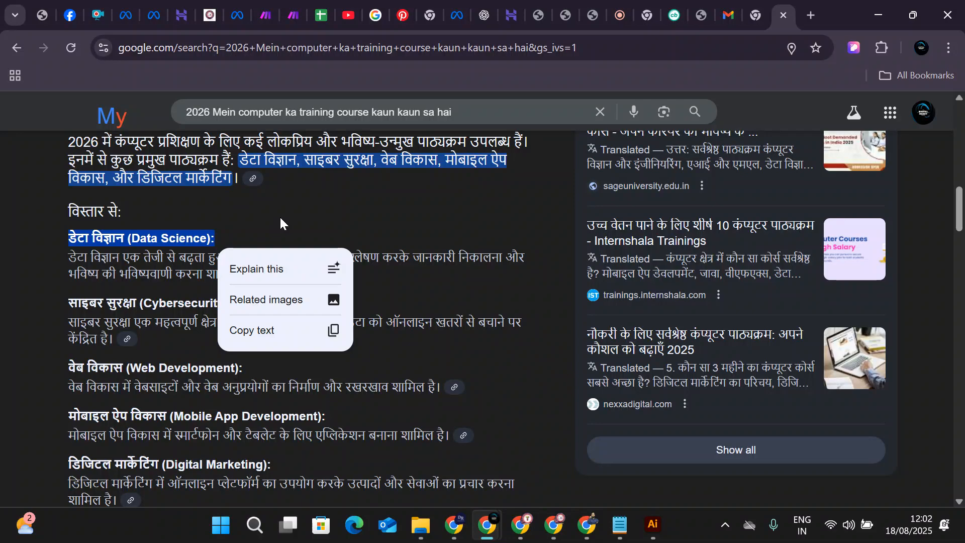
click(20, 245)
drag(70, 306, 284, 325)
drag(68, 367, 210, 368)
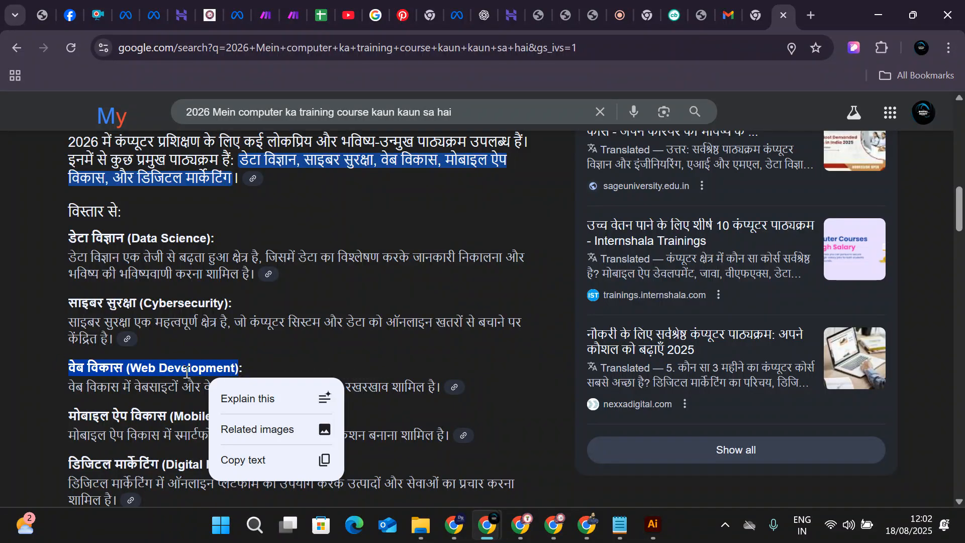
scroll(220, 370, down, 3)
drag(65, 312, 279, 314)
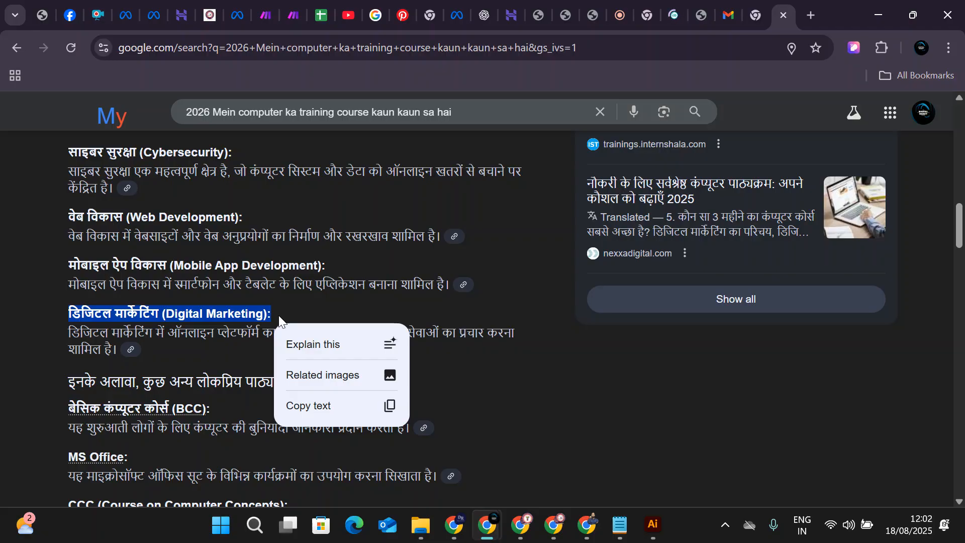
Return to the HOME page's Elementor editor and set the first slide's button text to "Join now".
click(533, 5)
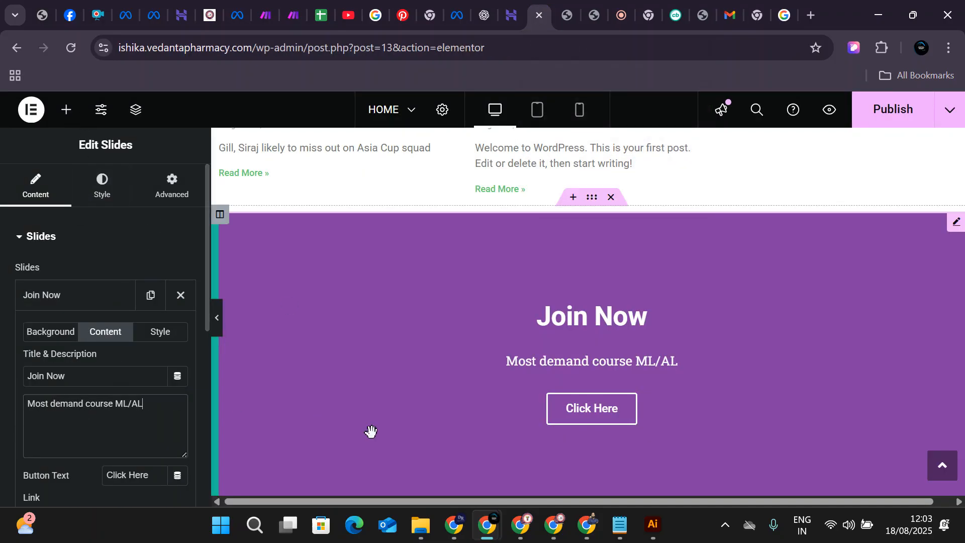
scroll(89, 354, down, 2)
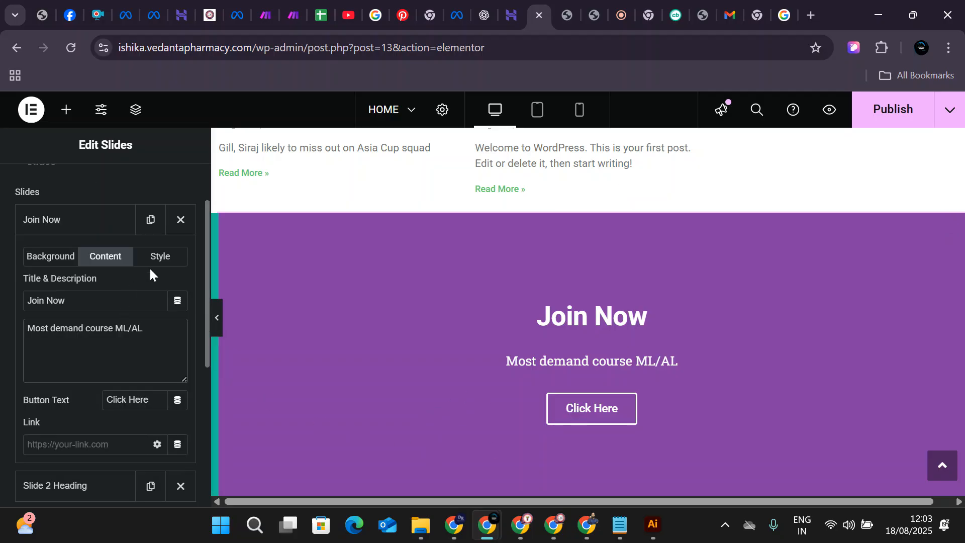
click(159, 257)
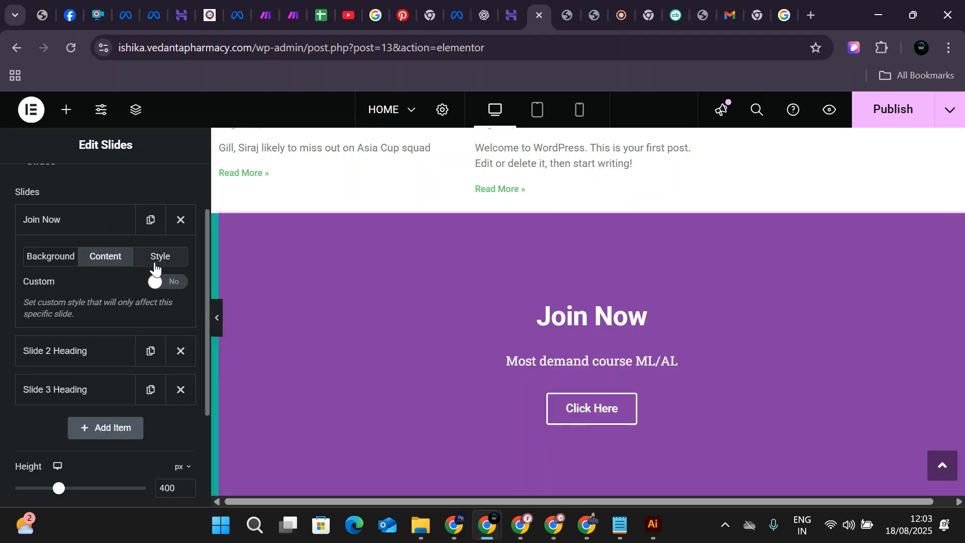
click(95, 257)
scroll(90, 362, up, 2)
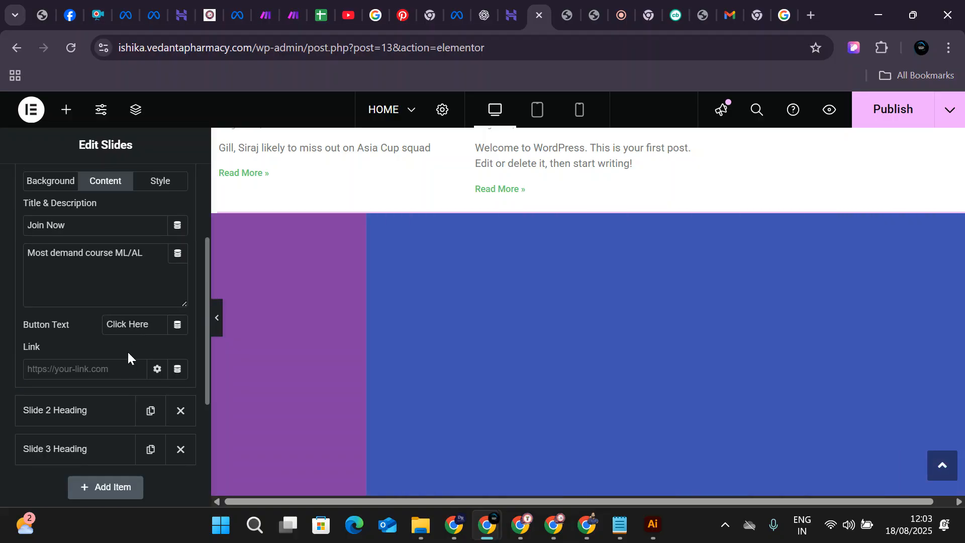
drag(152, 323, 67, 318)
text(Join now)
Set the first slide's background image to the house photo from the media library.
click(27, 180)
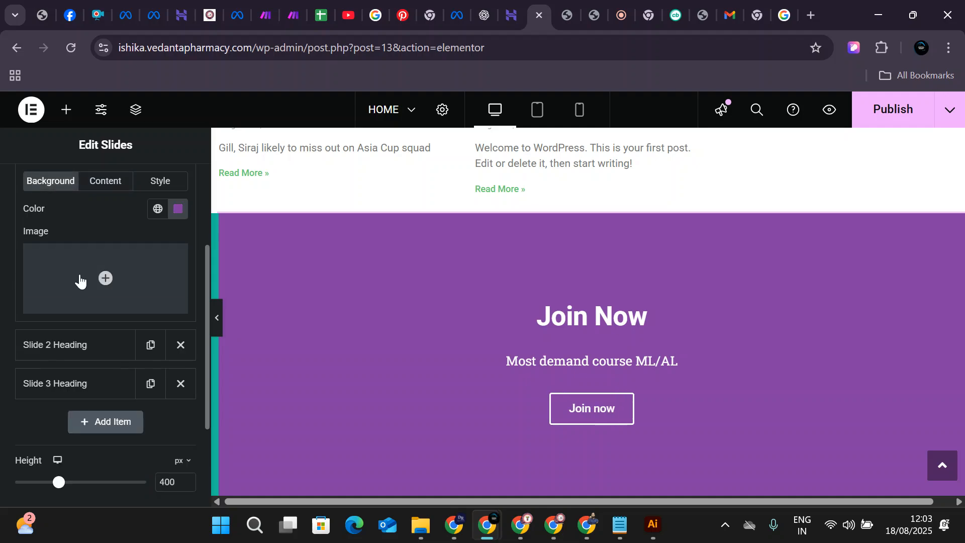
click(75, 277)
click(442, 286)
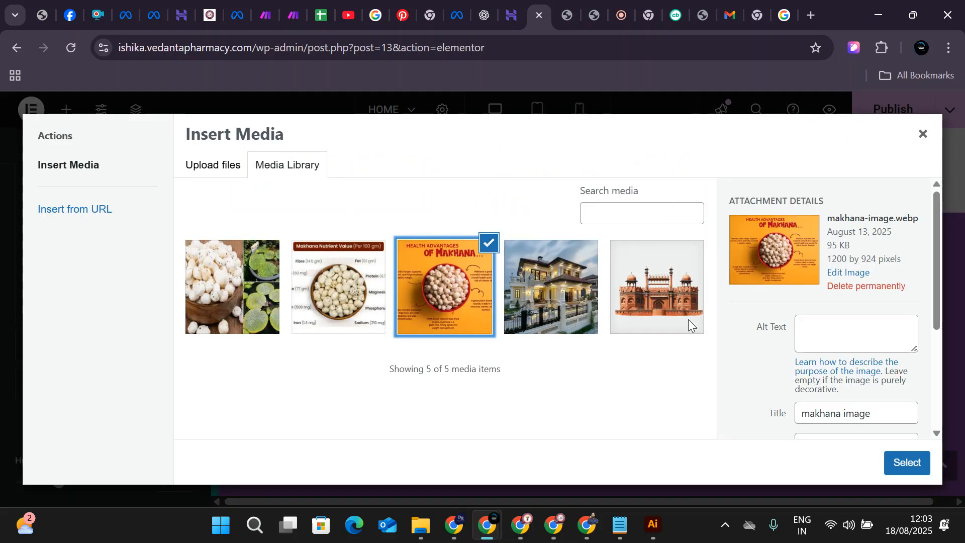
click(656, 286)
click(550, 287)
click(910, 461)
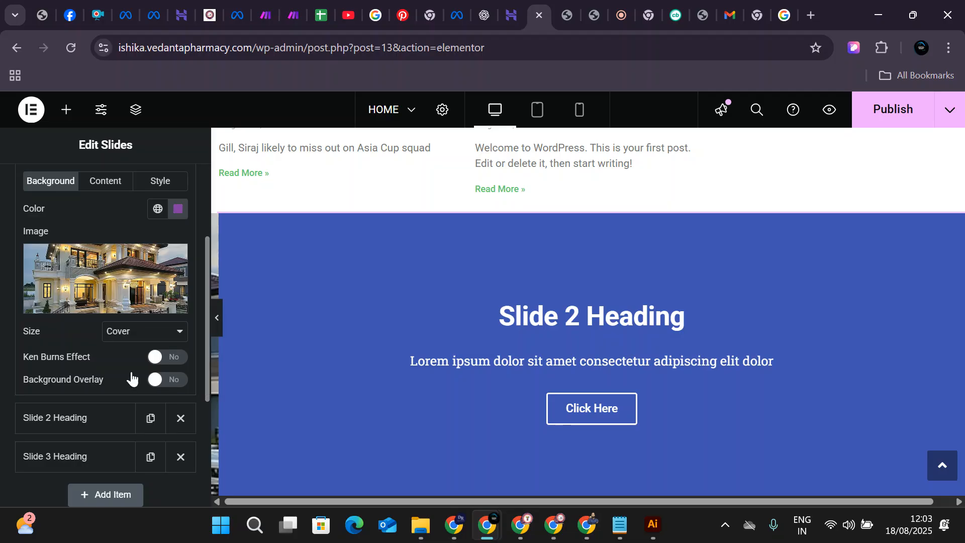
Expand the second slide's item and look over its background settings.
scroll(79, 340, down, 3)
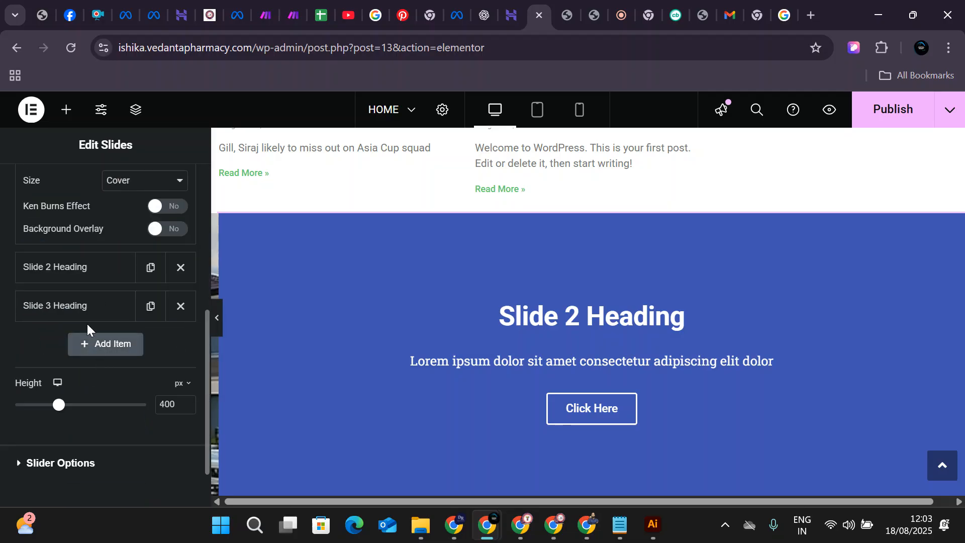
click(75, 272)
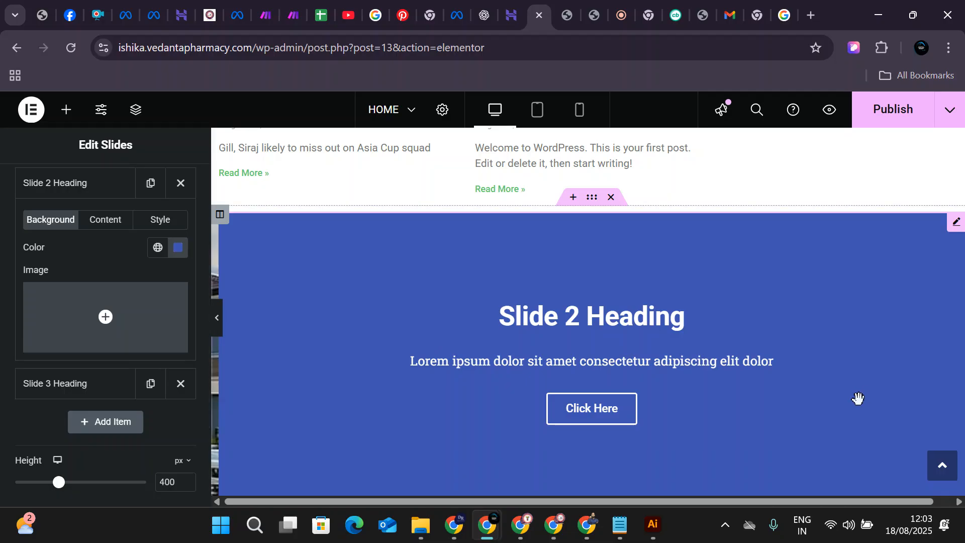
scroll(131, 333, up, 1)
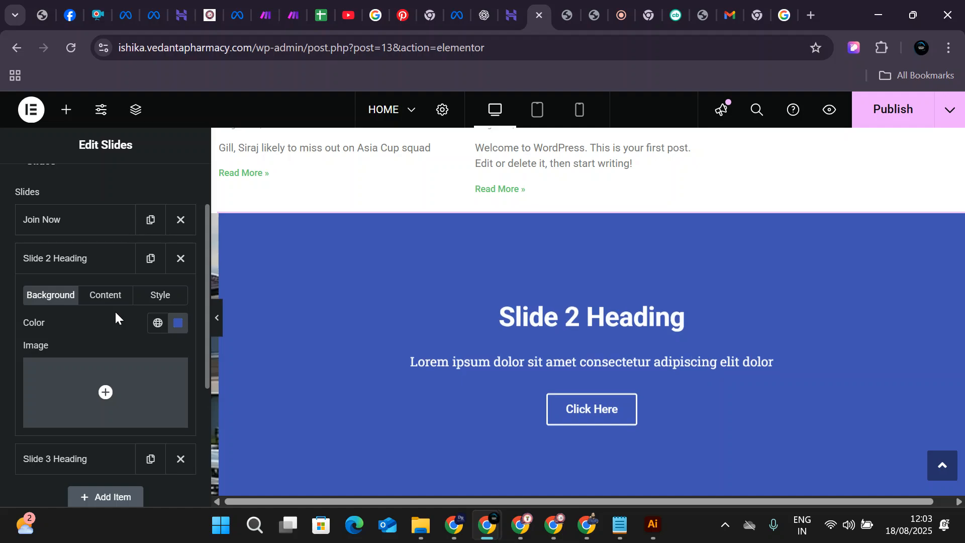
scroll(115, 311, down, 4)
Try Arrows and Dots as the slider's navigation style in the slider options and settle on None.
click(62, 397)
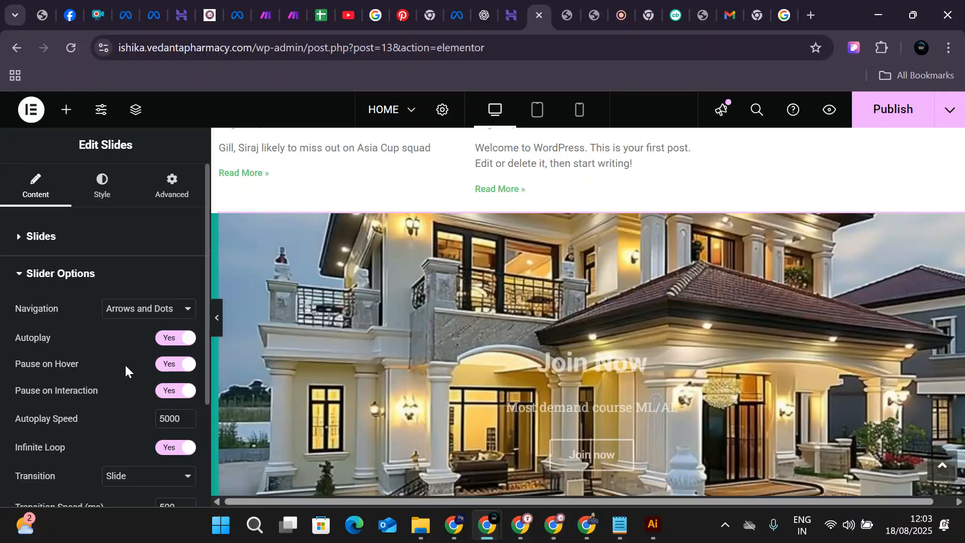
click(129, 311)
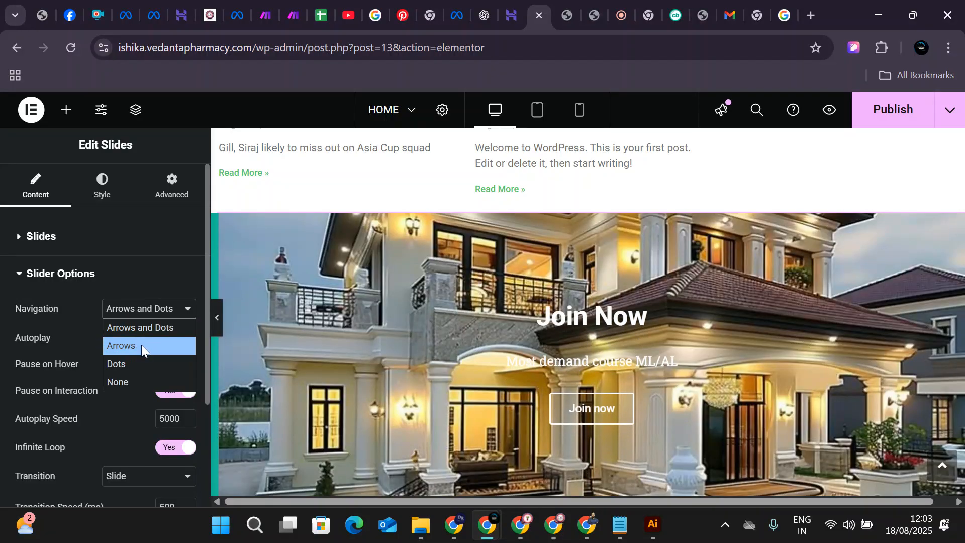
click(141, 345)
click(133, 316)
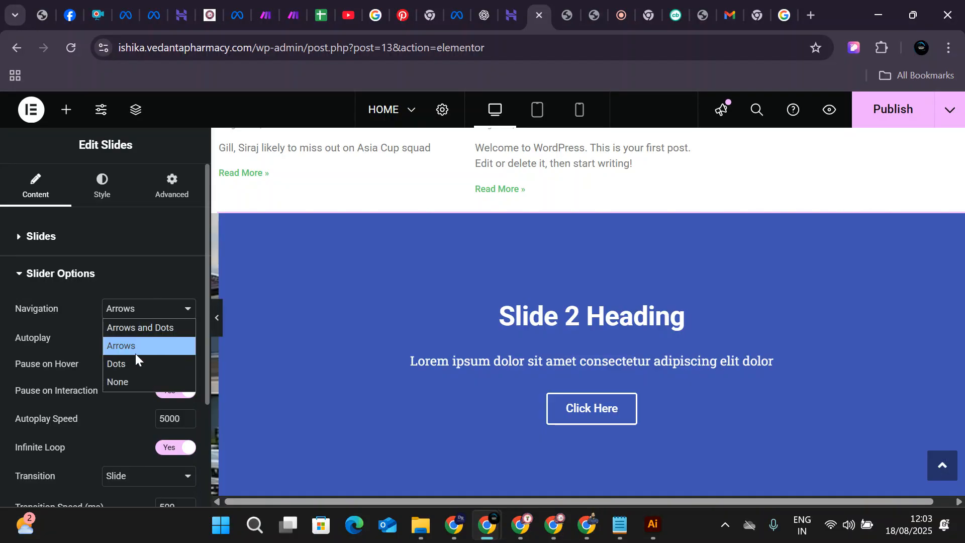
click(137, 363)
click(142, 313)
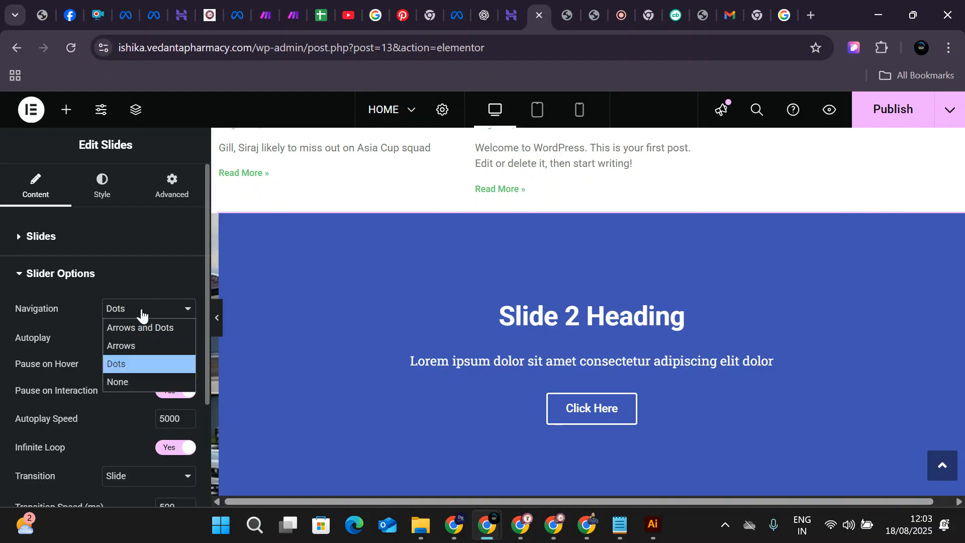
click(134, 380)
Switch the slider's Autoplay, Pause on Hover and Pause on Interaction options off and back on.
click(171, 341)
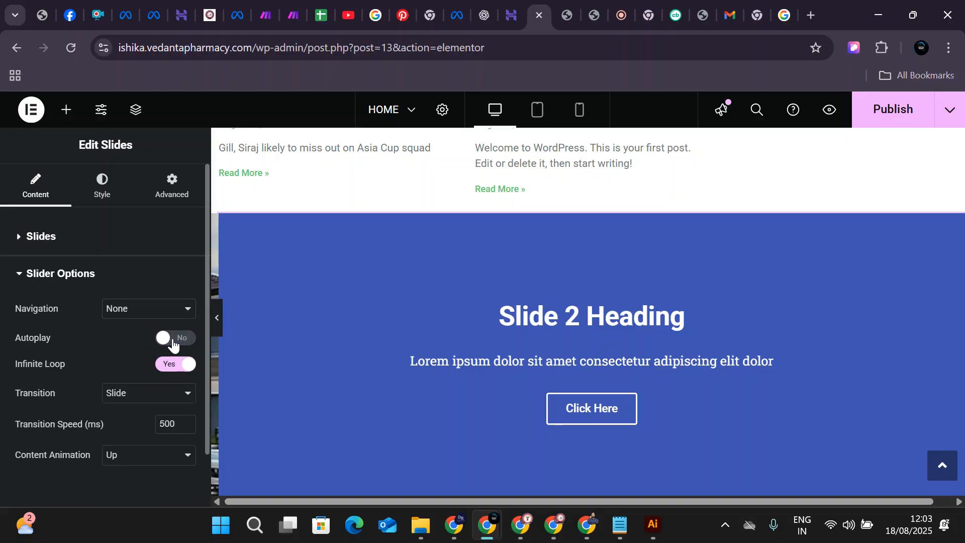
click(174, 346)
click(161, 370)
click(162, 368)
click(165, 395)
click(165, 396)
Lower the slider's autoplay speed to about 4965 in single-unit increments.
scroll(161, 429, down, 3)
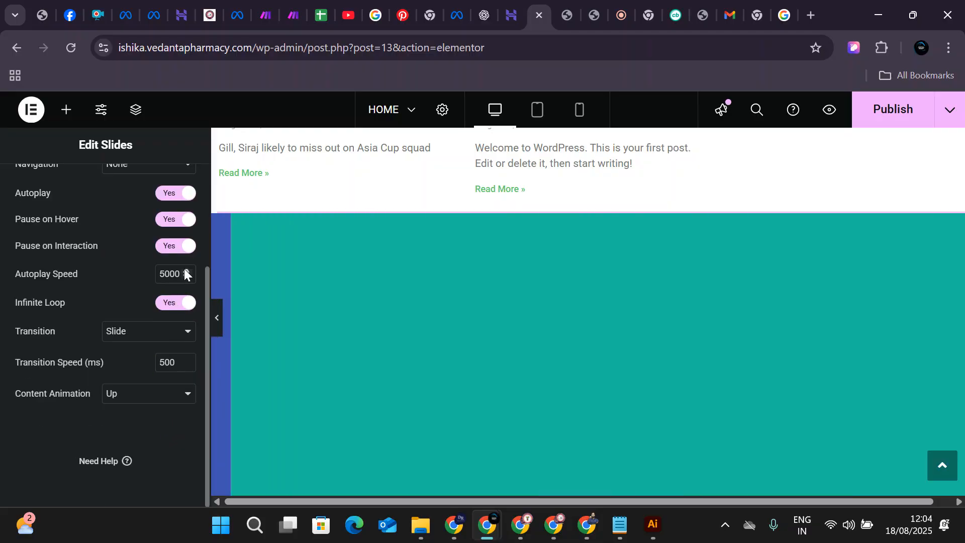
click(185, 271)
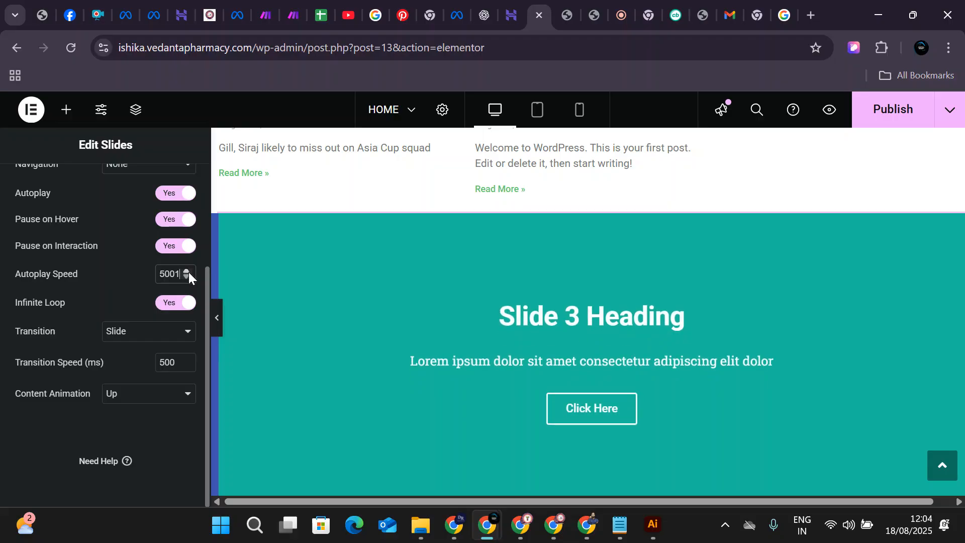
click(188, 276)
click(188, 276)
click(188, 276)
click(188, 276)
click(188, 277)
click(188, 276)
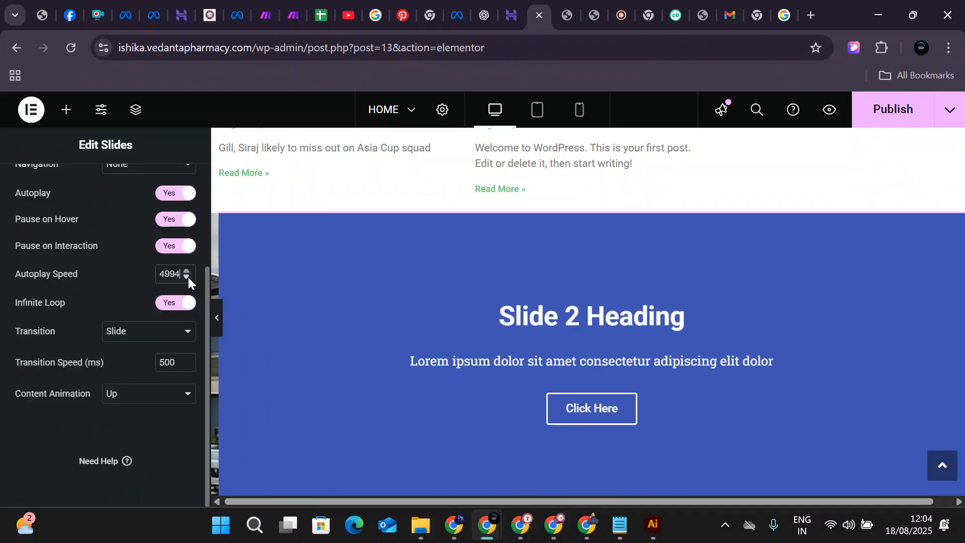
click(186, 277)
click(187, 277)
click(186, 277)
click(187, 277)
click(188, 276)
click(188, 277)
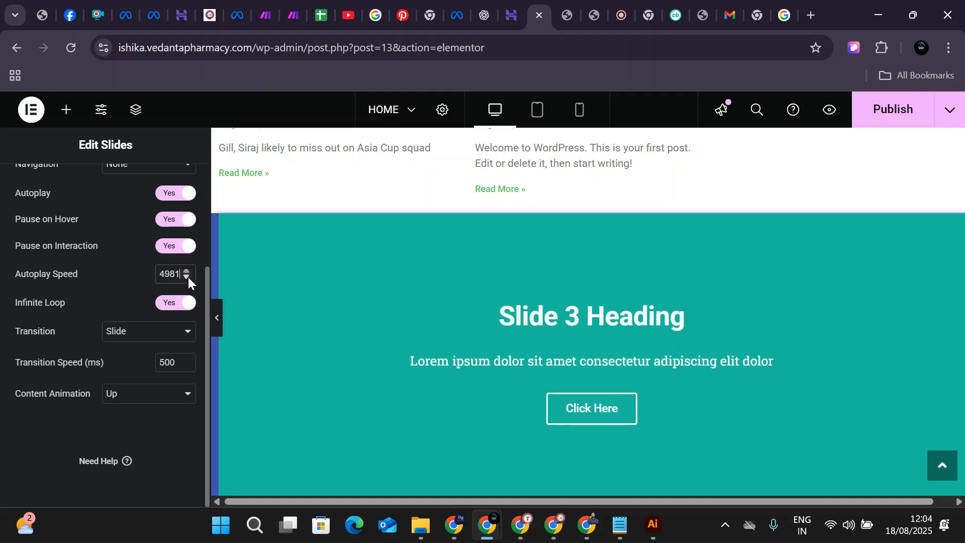
click(188, 277)
click(188, 277)
click(188, 276)
click(188, 276)
click(188, 277)
click(188, 277)
click(188, 277)
click(188, 277)
click(188, 277)
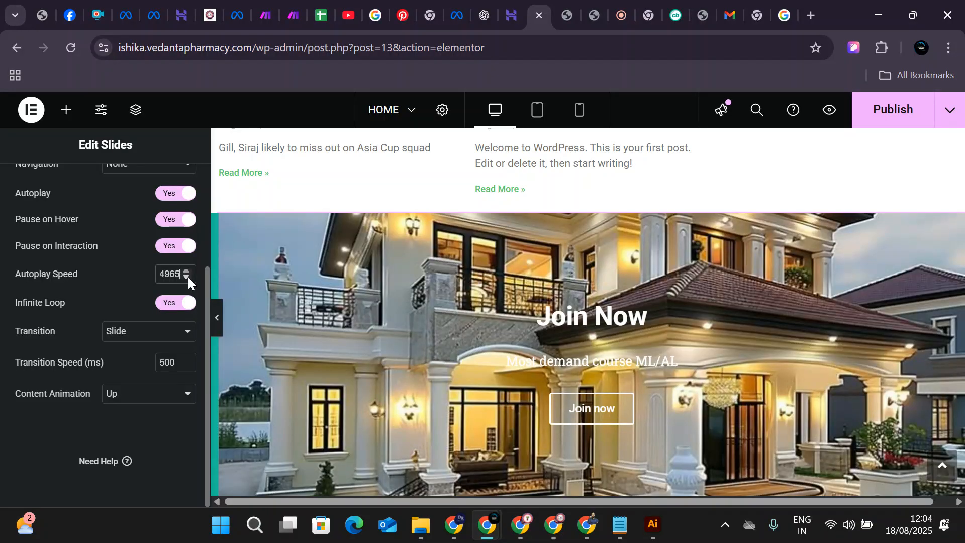
click(188, 277)
Replace the slider's autoplay speed with 500.
drag(160, 275, 182, 273)
key(BackSpace)
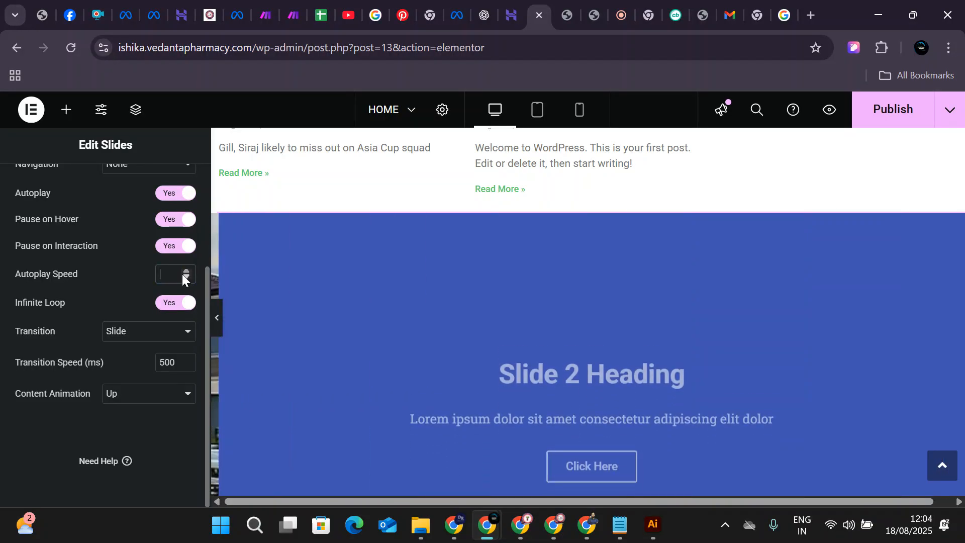
text(500)
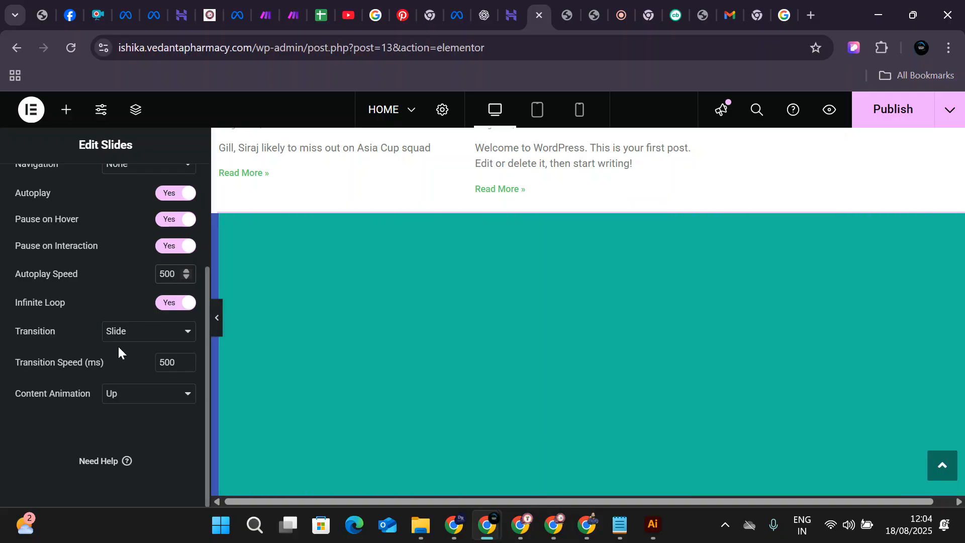
Try the Fade transition on the slider and switch it back to Slide.
click(123, 338)
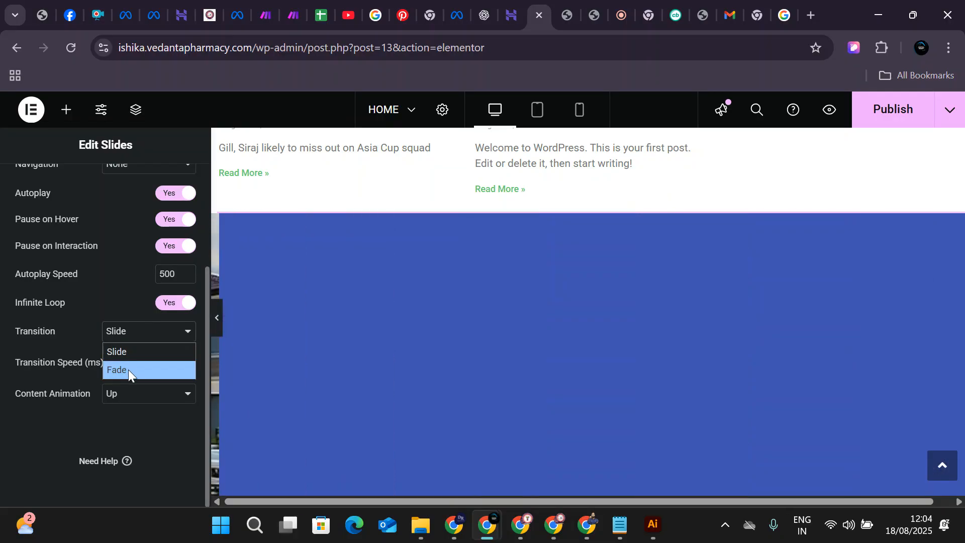
click(128, 370)
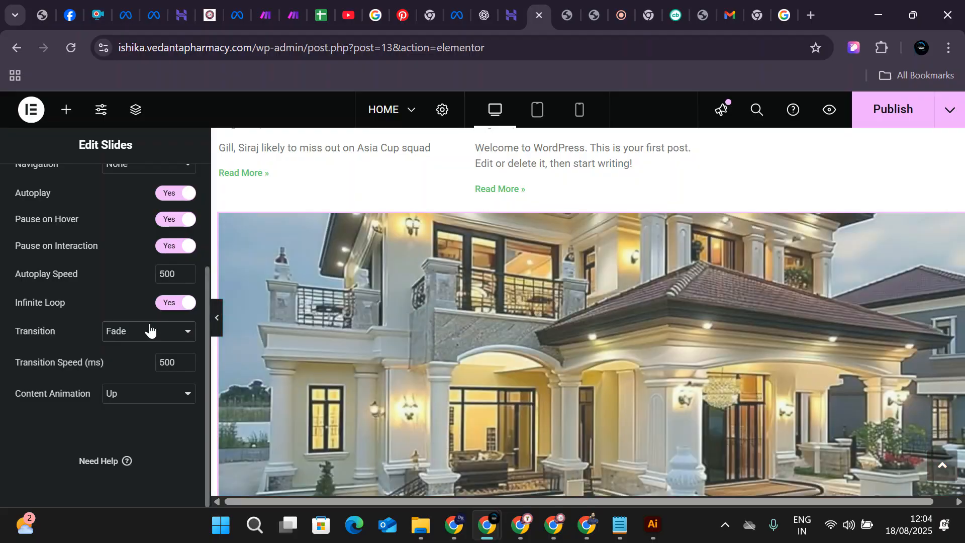
click(145, 330)
click(132, 346)
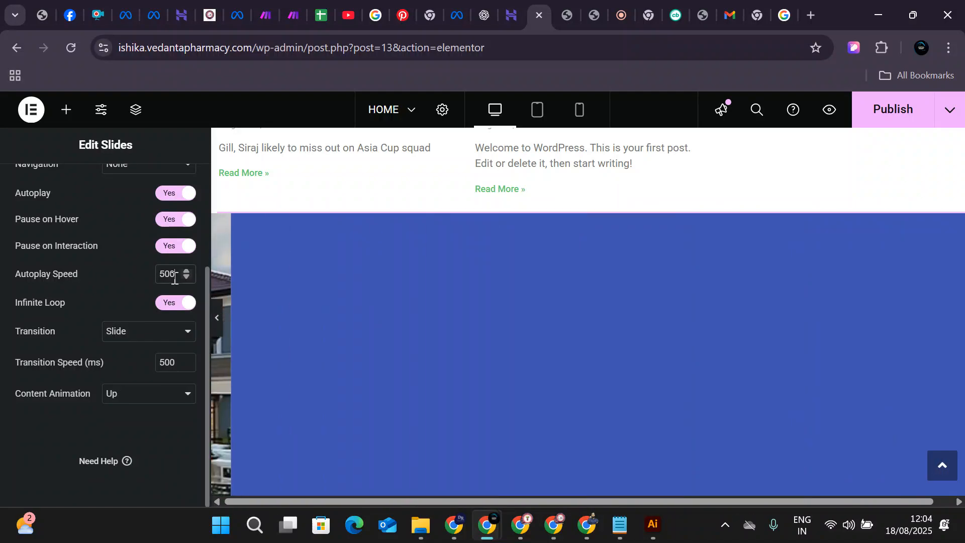
Try an autoplay speed of 1000 for the slider and replace it with 600.
double_click(175, 278)
text(1000)
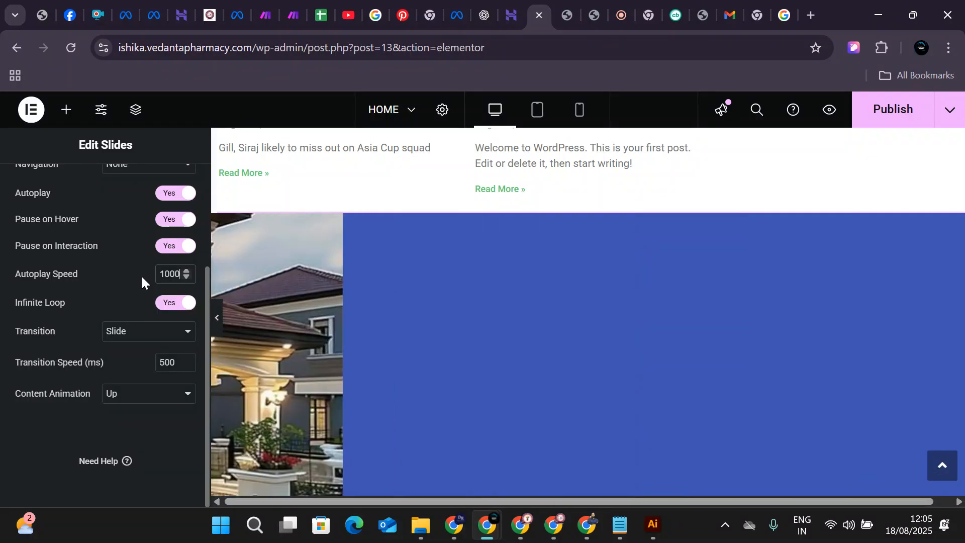
key(BackSpace)
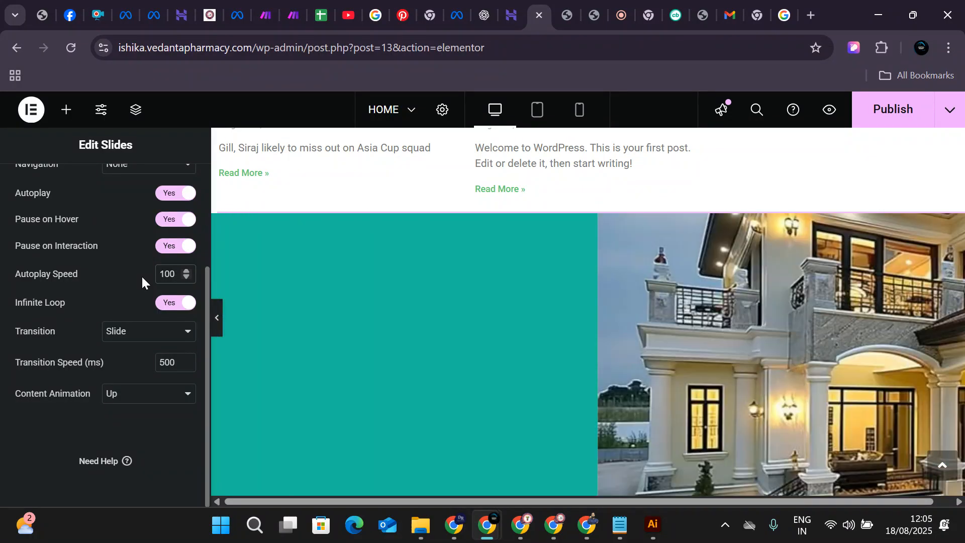
key(BackSpace)
key(BackSpace)
key(BackSpace)
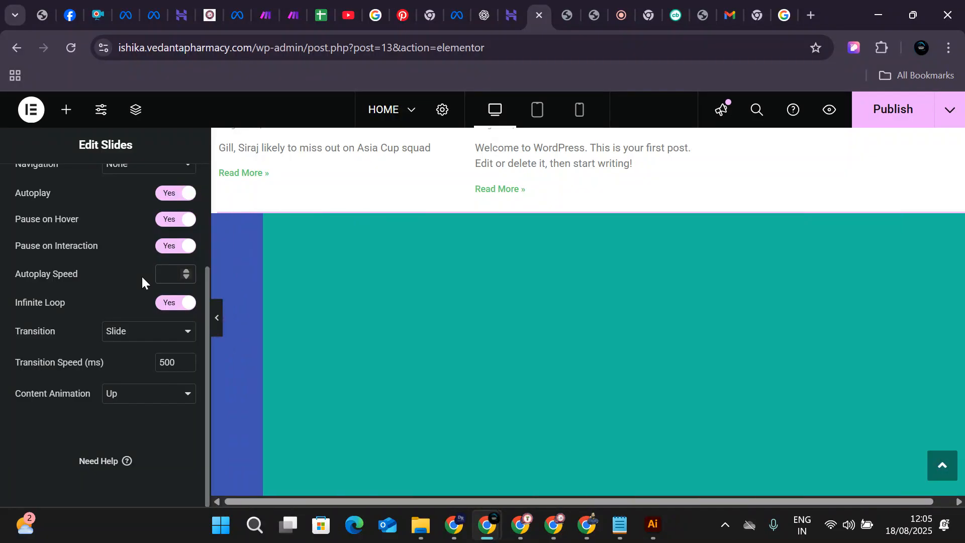
text(600)
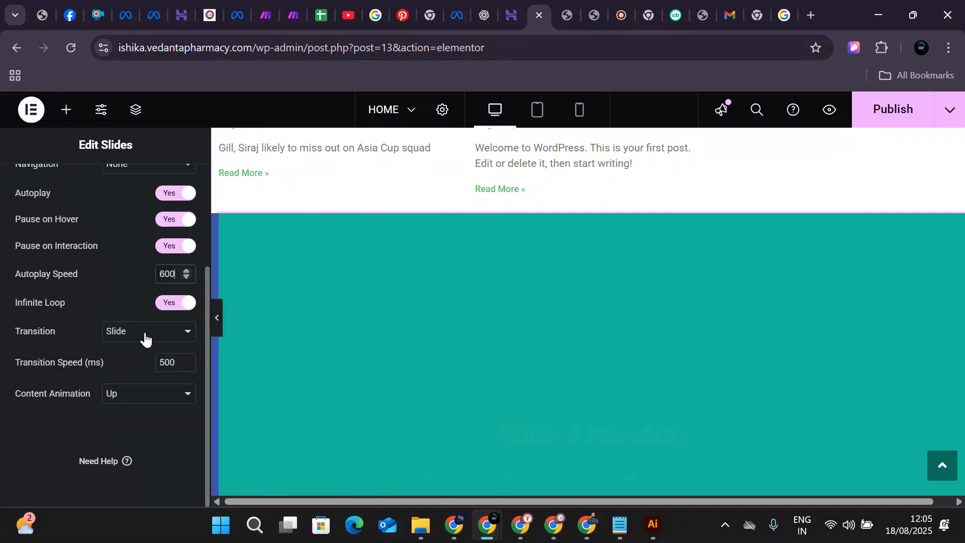
Set the slider's transition to Fade and re-enter 600 as its autoplay speed.
click(145, 334)
click(149, 370)
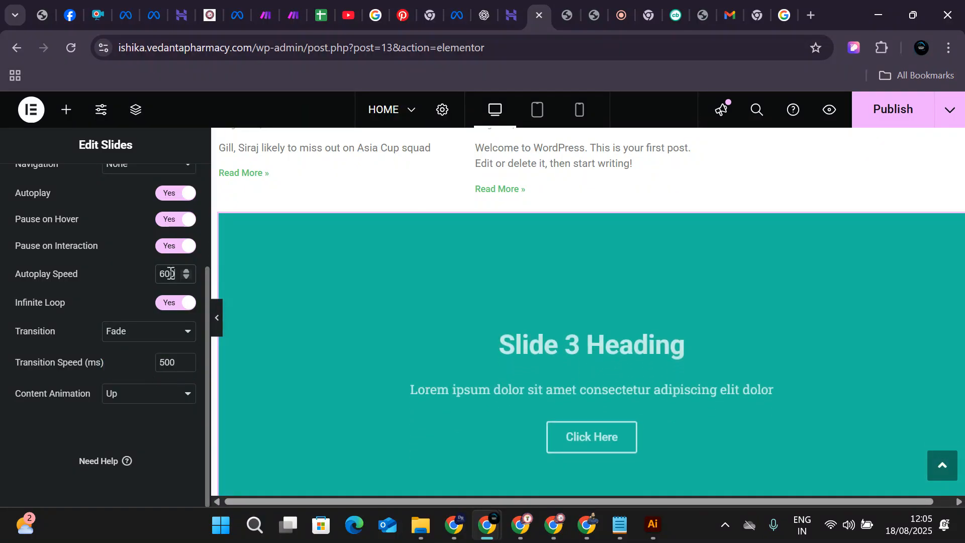
drag(175, 274, 114, 276)
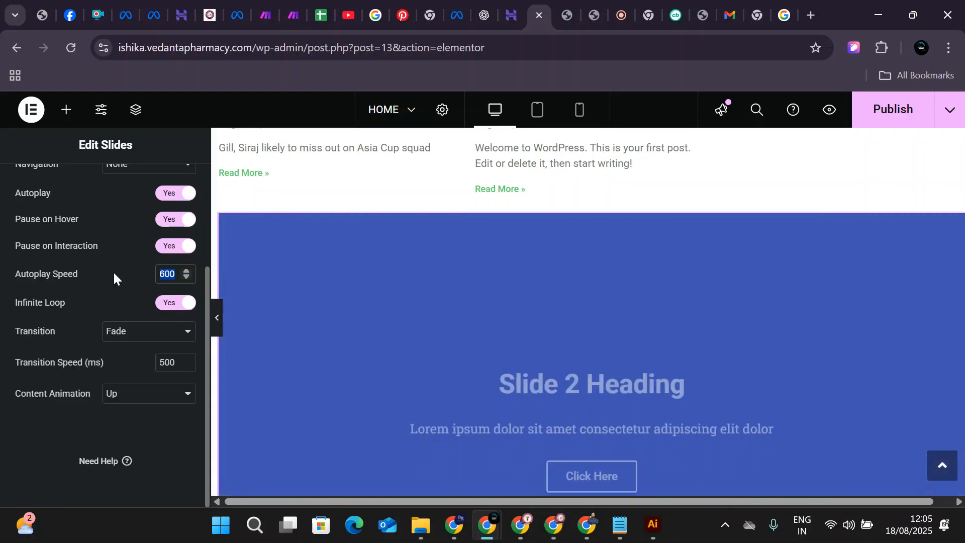
text(600)
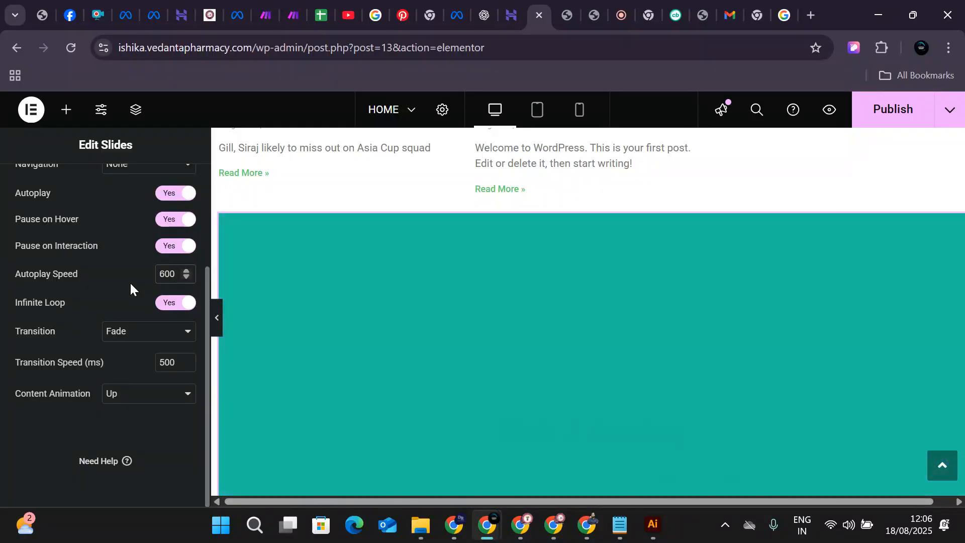
Open the widget library and browse down to the Portfolio, Form and Slides widgets.
scroll(410, 304, down, 2)
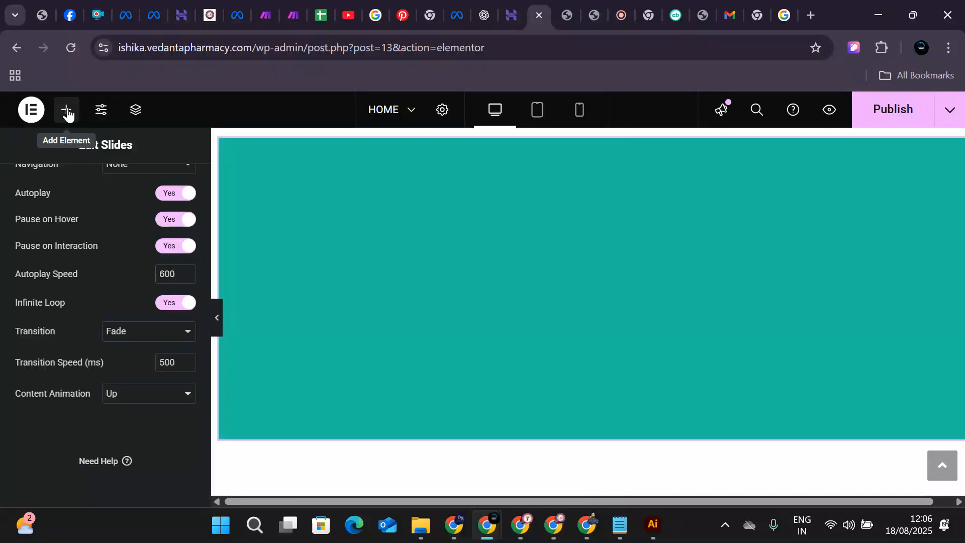
click(66, 109)
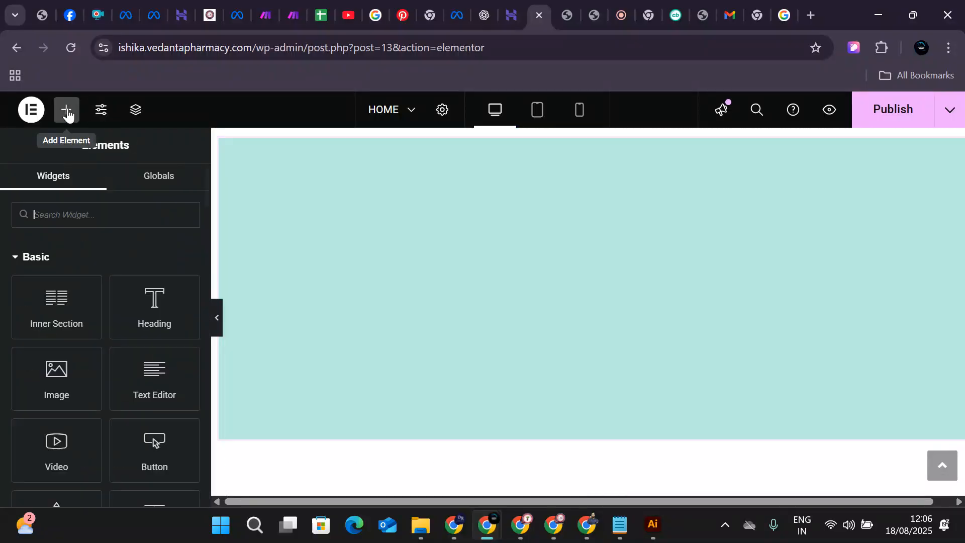
scroll(90, 278, down, 7)
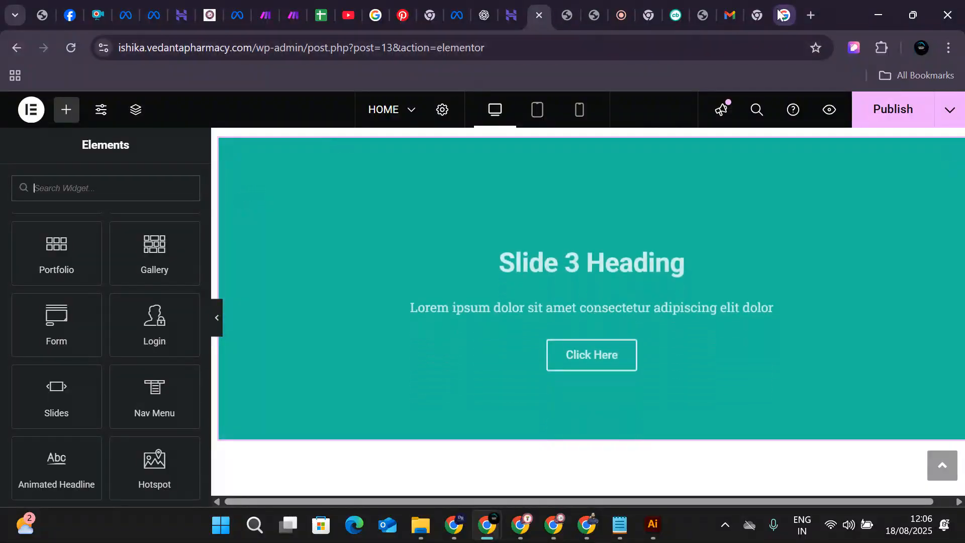
Switch to the browser tab with the Google search and try to open shahbrotherindia.com/wp-admin there.
click(784, 14)
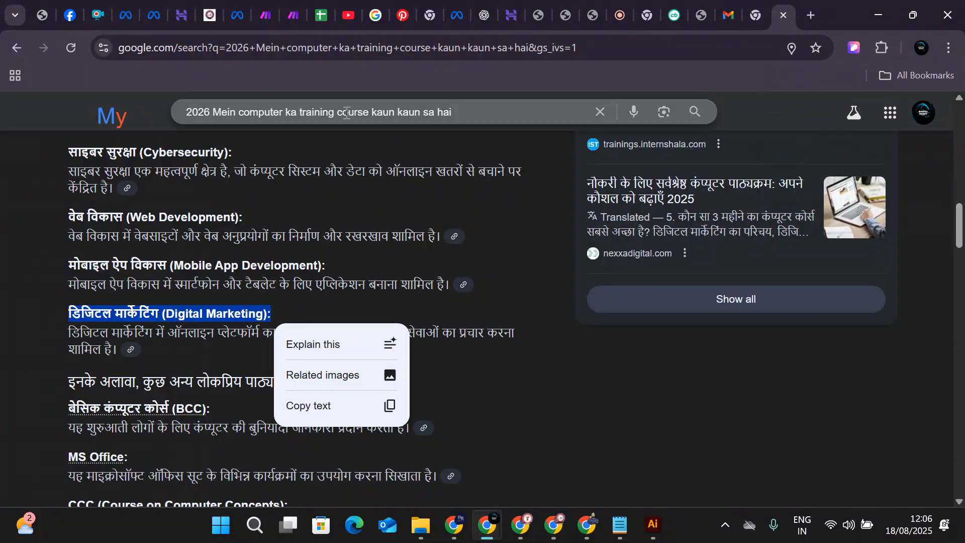
click(287, 49)
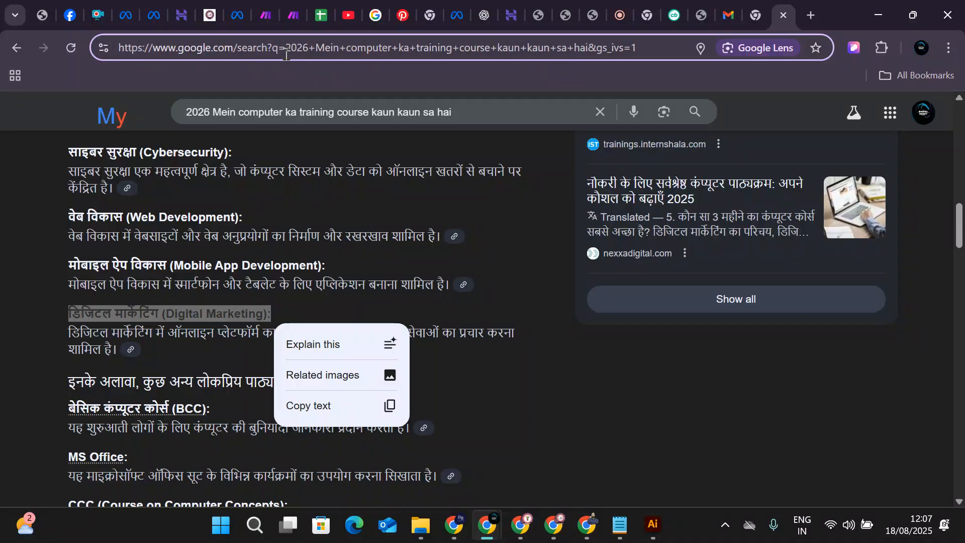
text(has)
key(BackSpace)
key(BackSpace)
key(BackSpace)
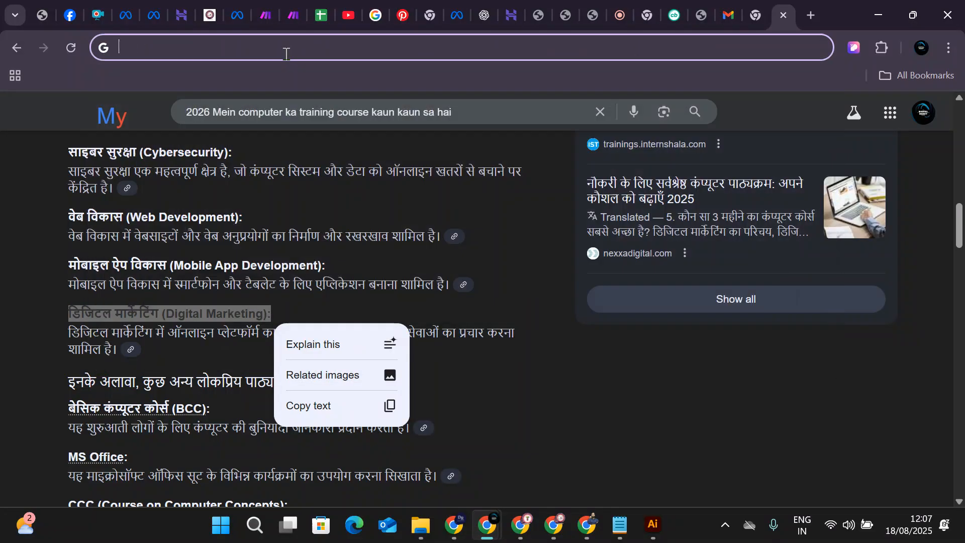
text(shahbrotherindia.com/wp-admin)
key(Return)
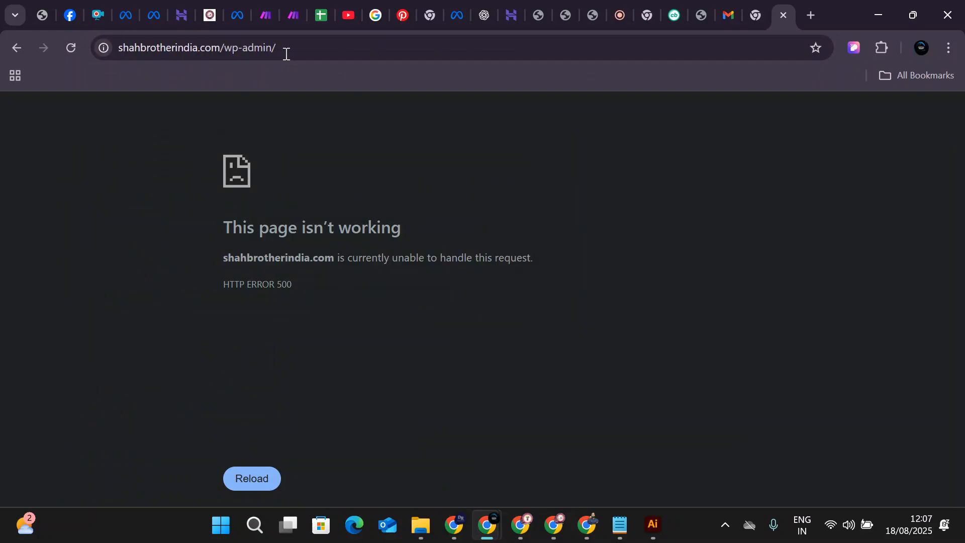
click(290, 48)
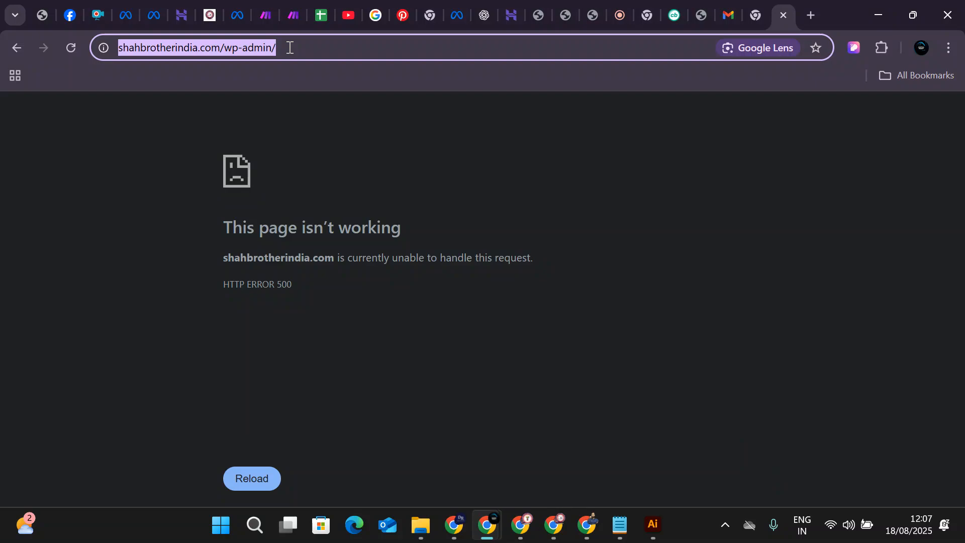
Return to the Elementor editor tab and preview the whole HOME page in mobile view down to its footer.
click(538, 12)
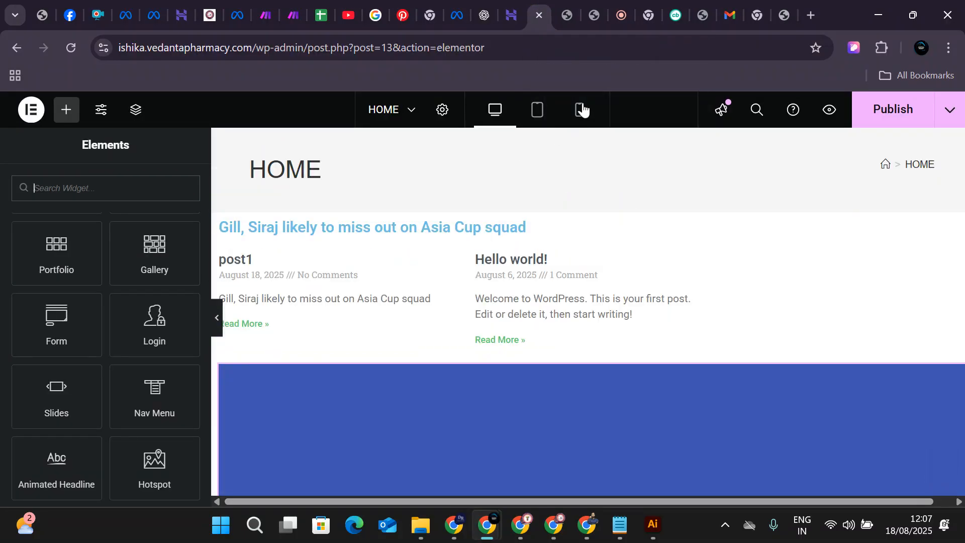
click(579, 109)
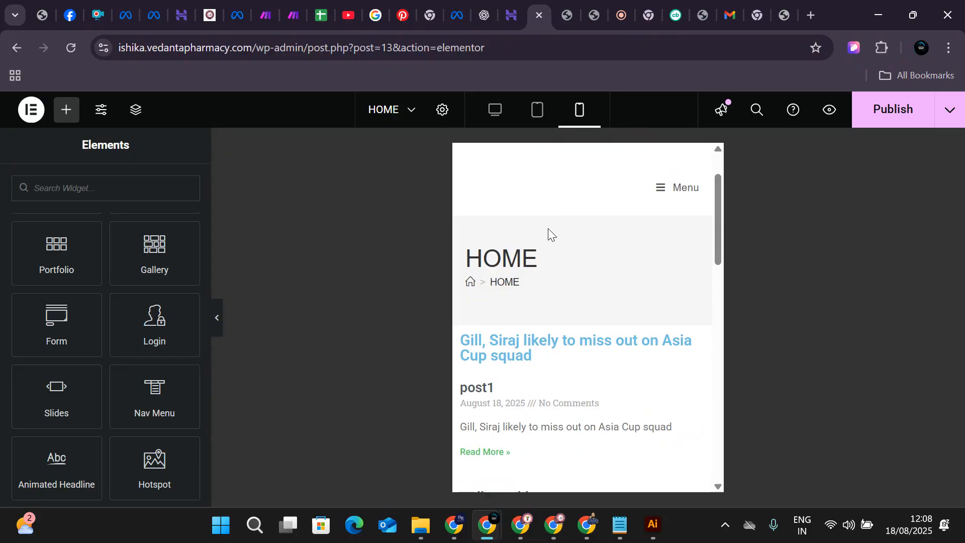
scroll(546, 261, down, 15)
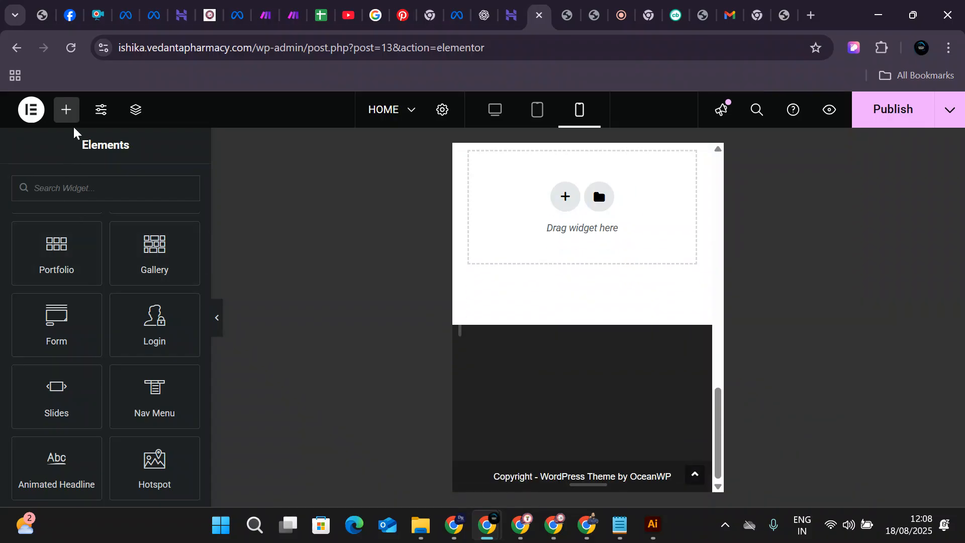
Look through the widget library around the Slides, Price List, Flip Box and Media Carousel widgets.
scroll(66, 319, down, 5)
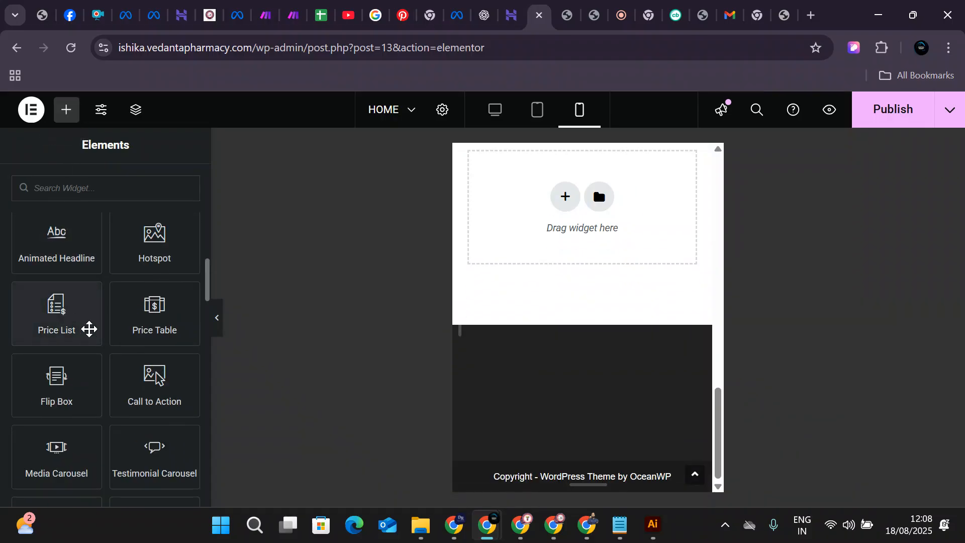
scroll(89, 327, up, 2)
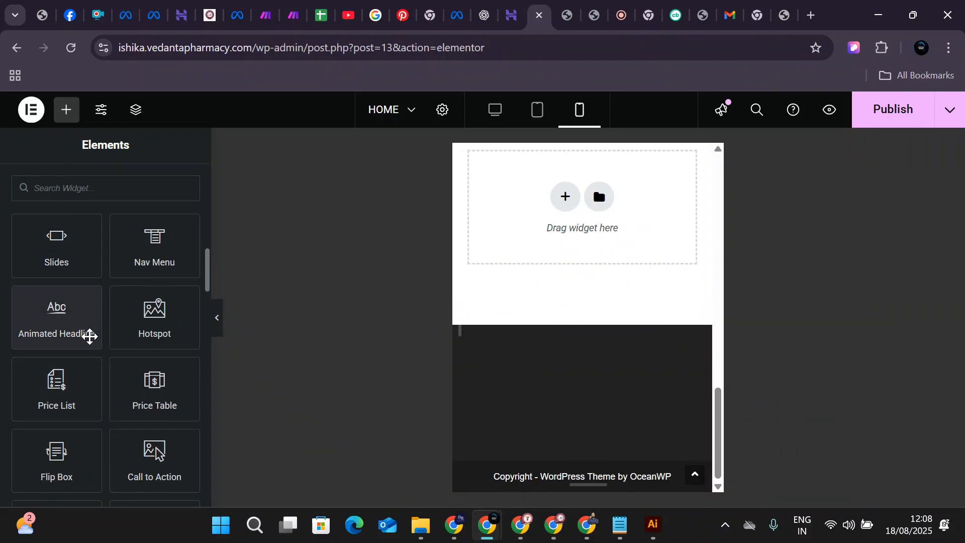
scroll(90, 352, down, 3)
scroll(89, 326, up, 1)
scroll(88, 323, up, 3)
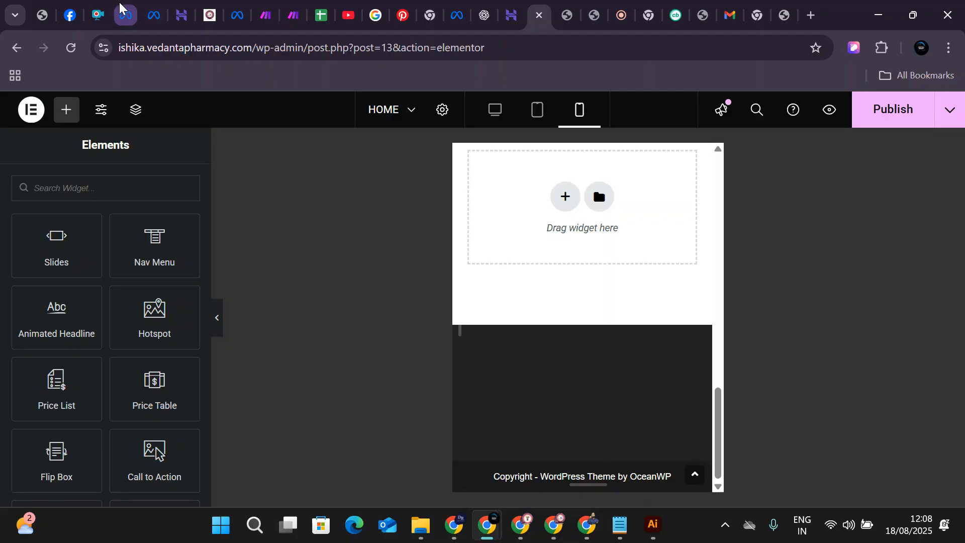
Switch to the Apowersoft online screen recorder tab with the recording in progress.
click(96, 14)
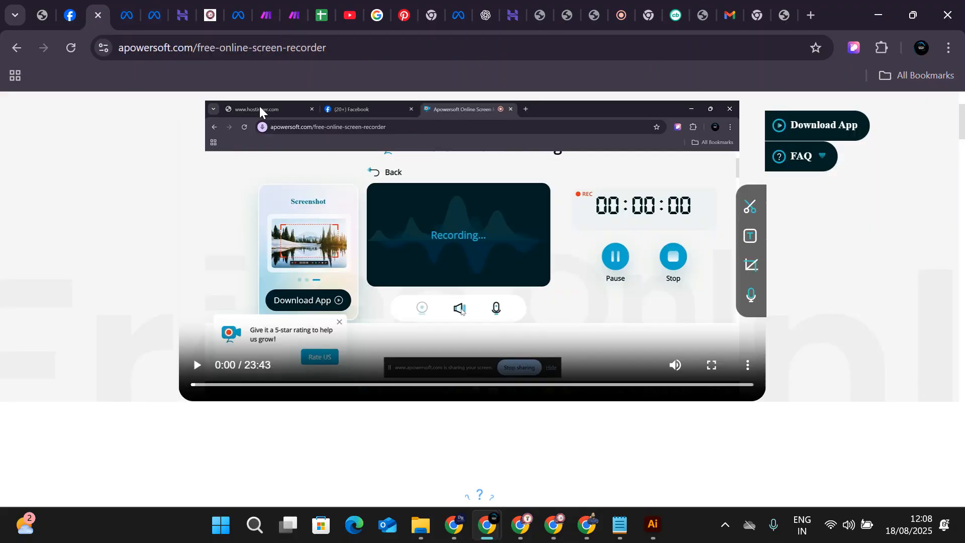
click(621, 14)
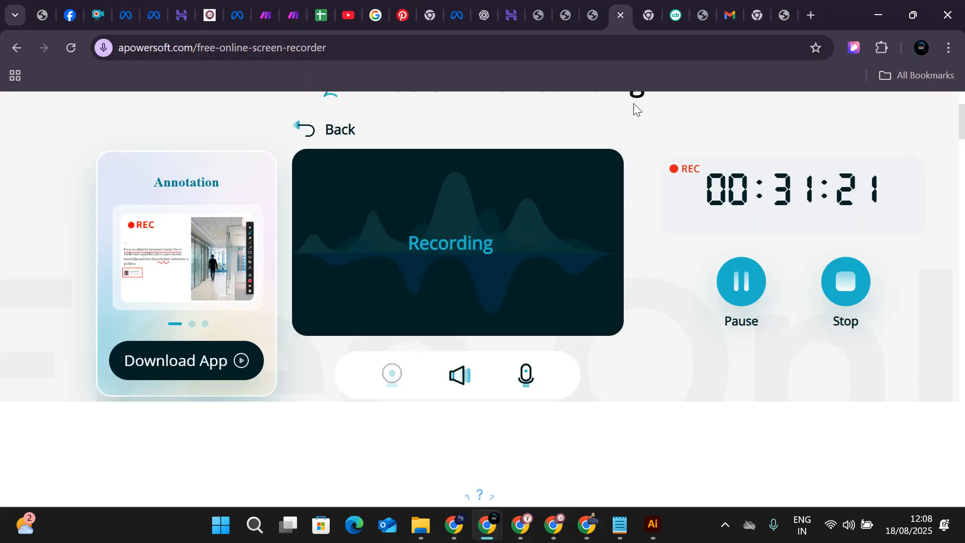